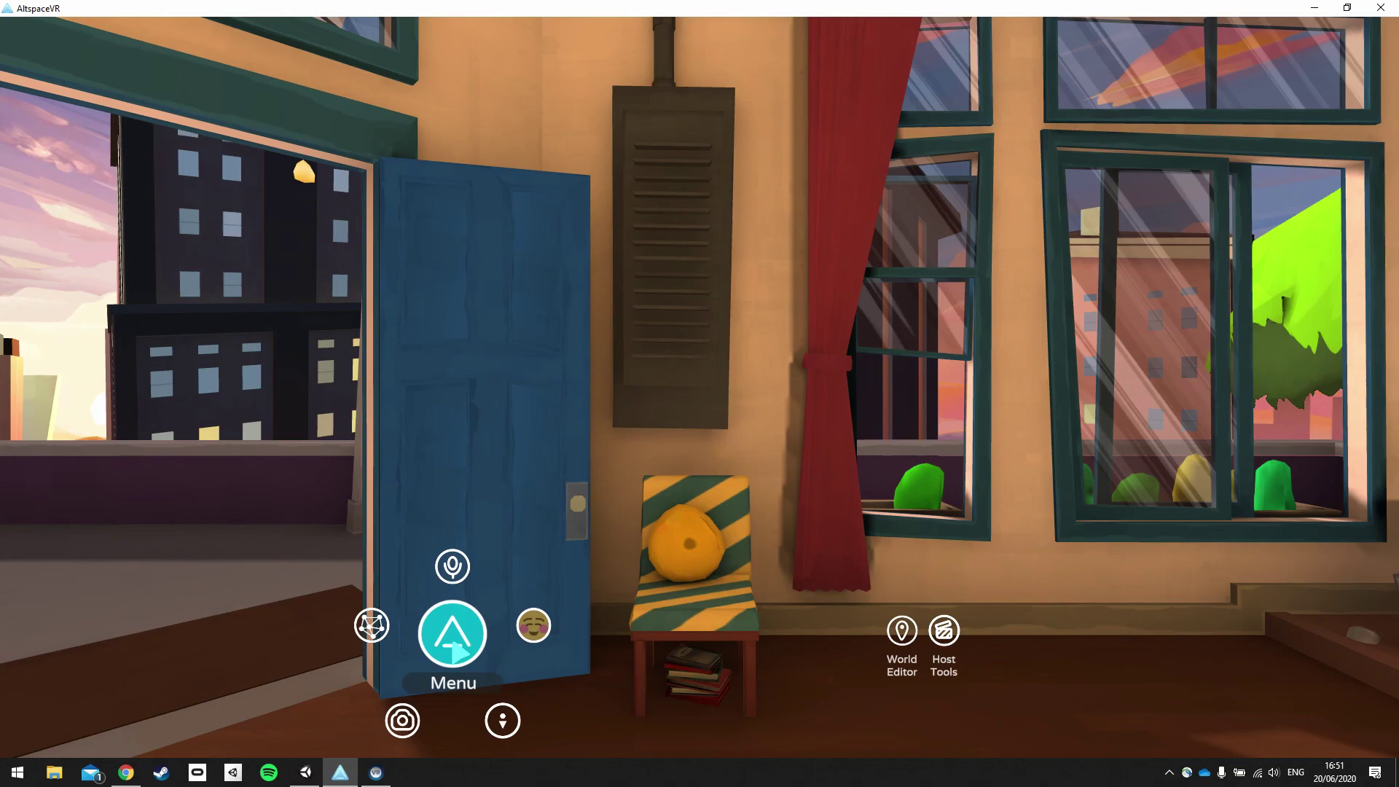
Browse the AltspaceVR menu's Worlds and Settings pages, then close the menu.
{"action": "left_click", "coordinate": [454, 643]}
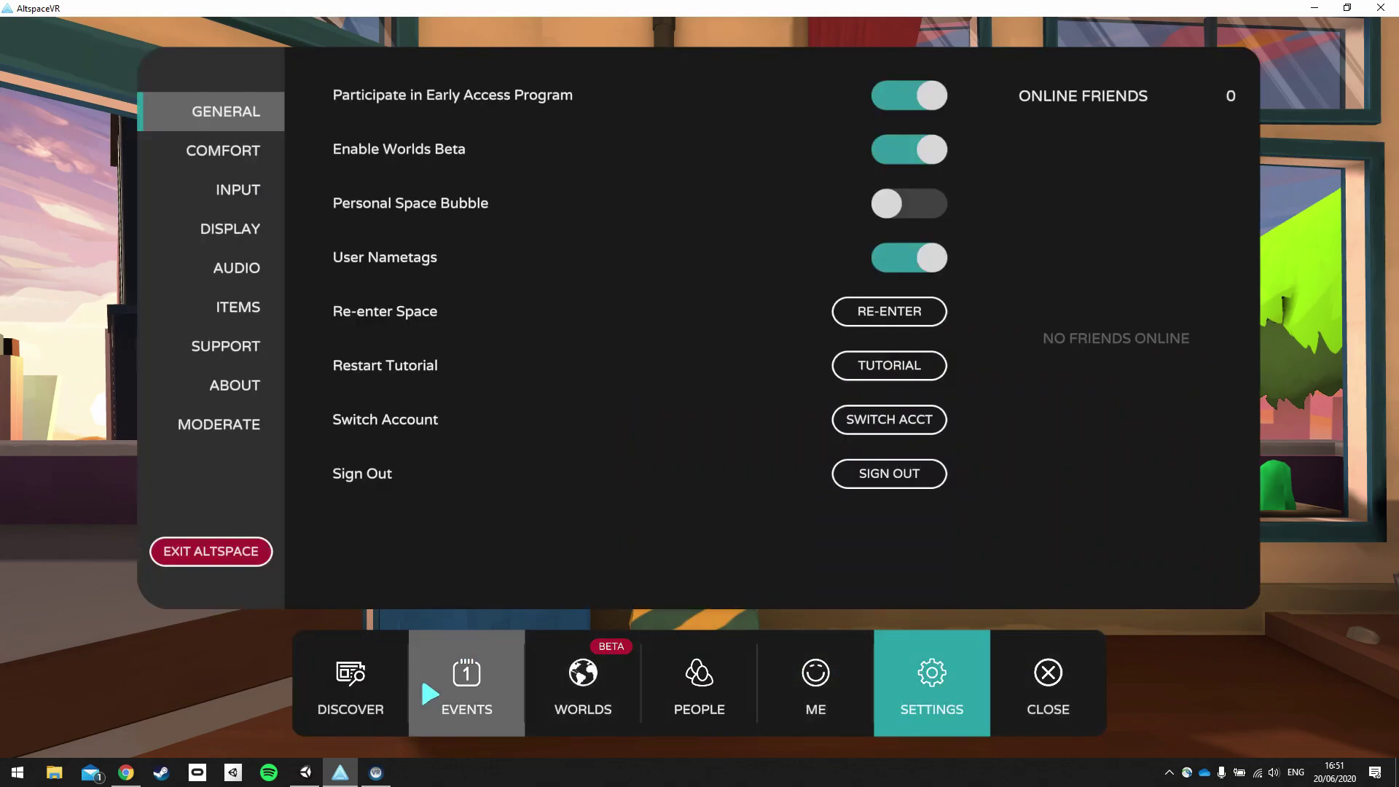
{"action": "left_click", "coordinate": [622, 687]}
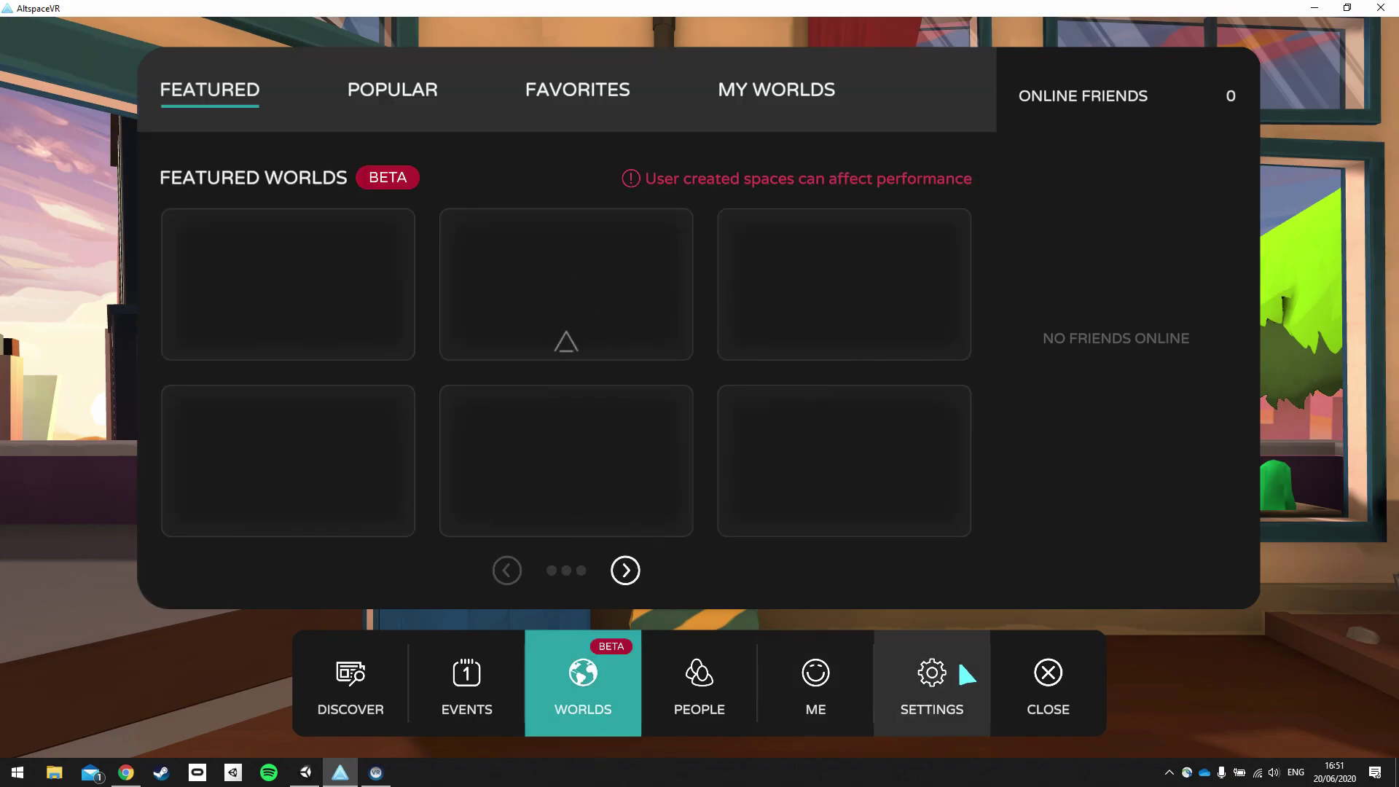
{"action": "left_click", "coordinate": [931, 689]}
{"action": "left_click", "coordinate": [1055, 672]}
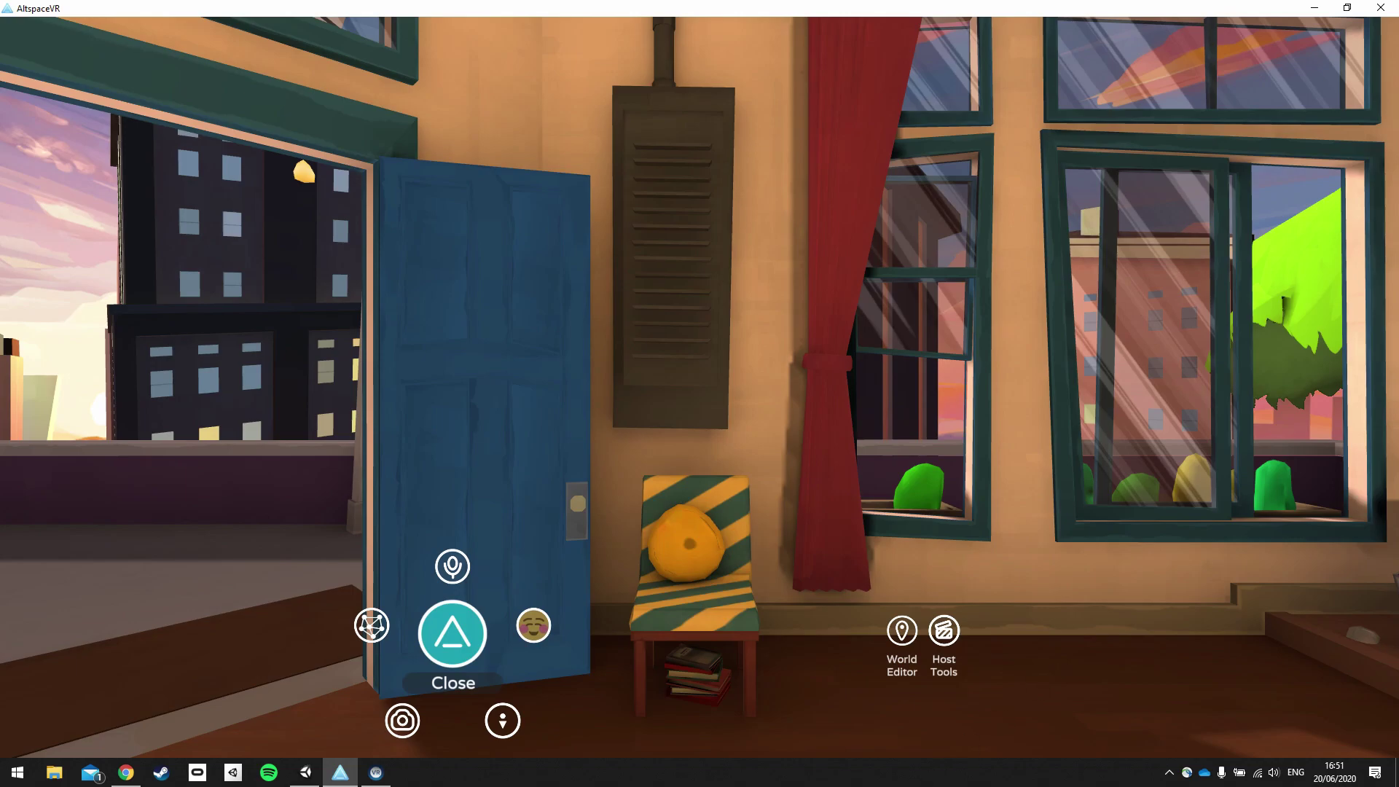
Quit AltspaceVR from Settings with Exit Altspace, confirming Yes.
{"action": "left_click", "coordinate": [455, 633]}
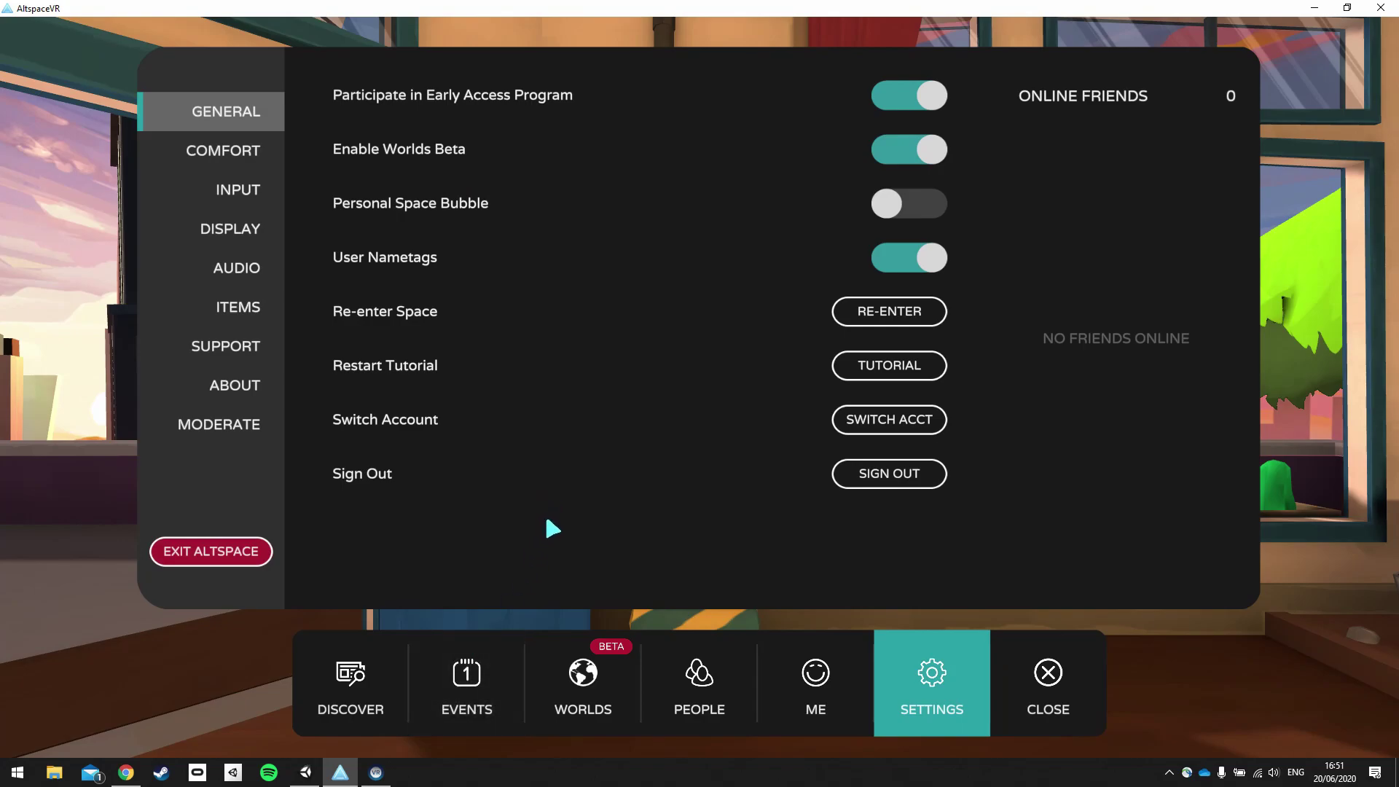
{"action": "left_click", "coordinate": [220, 562]}
{"action": "left_click", "coordinate": [669, 430]}
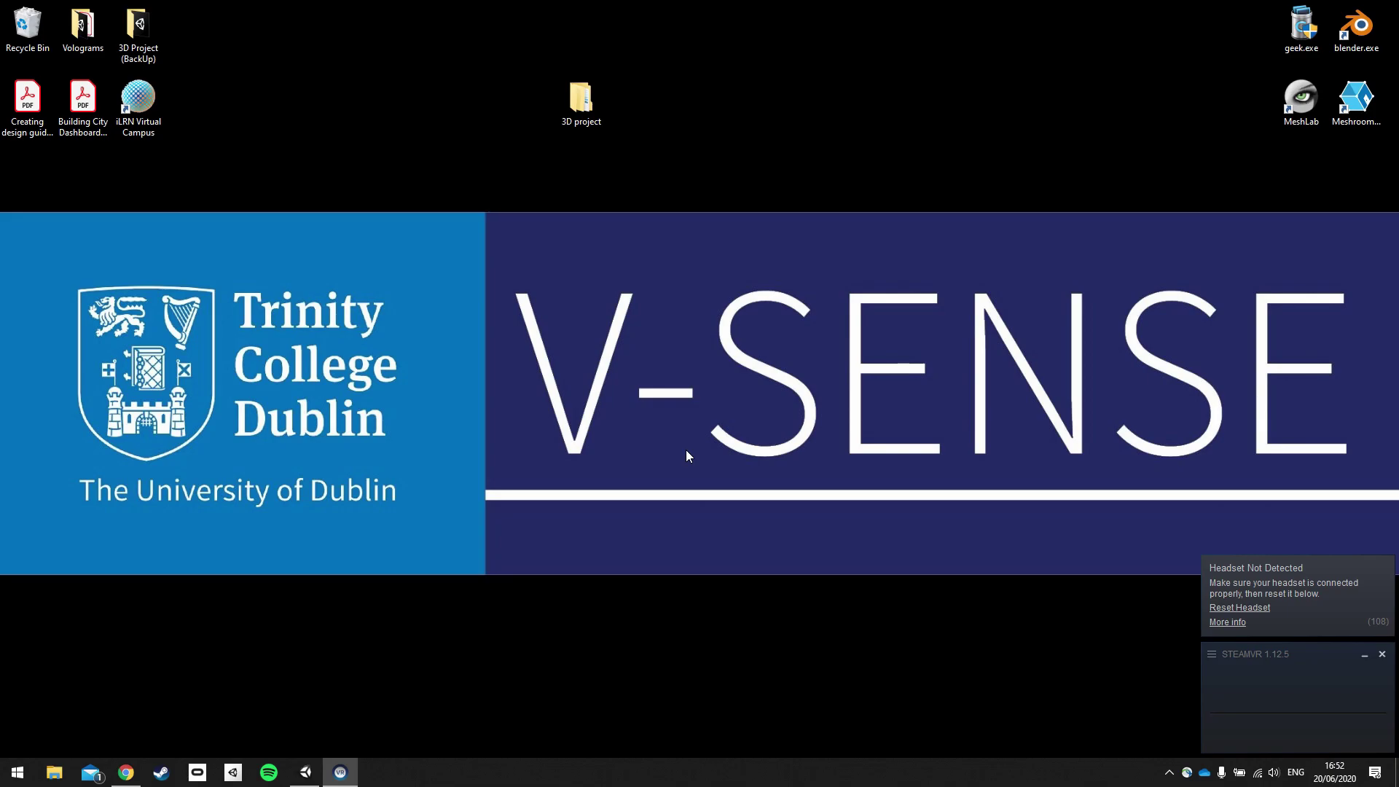
Review the moai scene in Unity, then bring Chrome forward on the AltspaceVR homepage.
{"action": "left_click", "coordinate": [298, 779]}
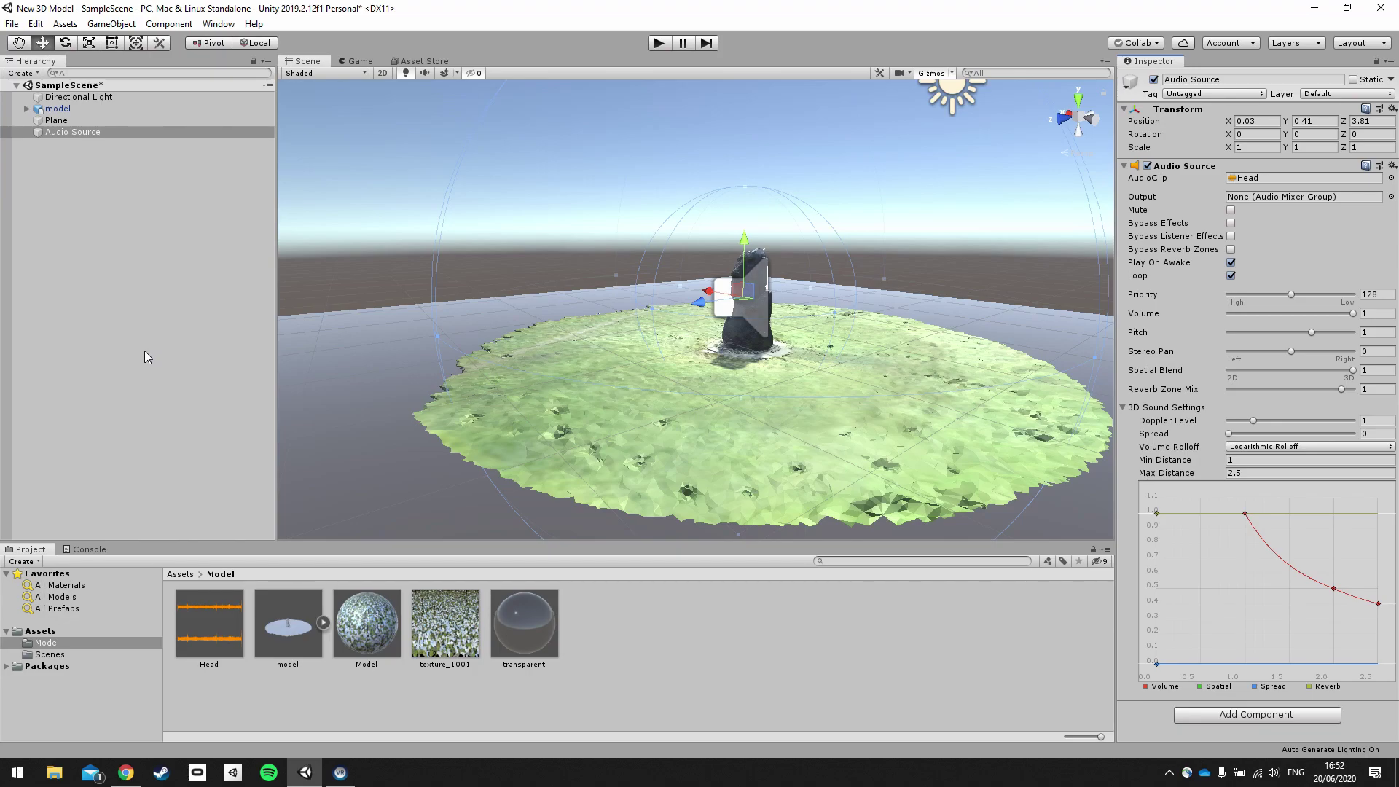
{"action": "left_click", "coordinate": [126, 772]}
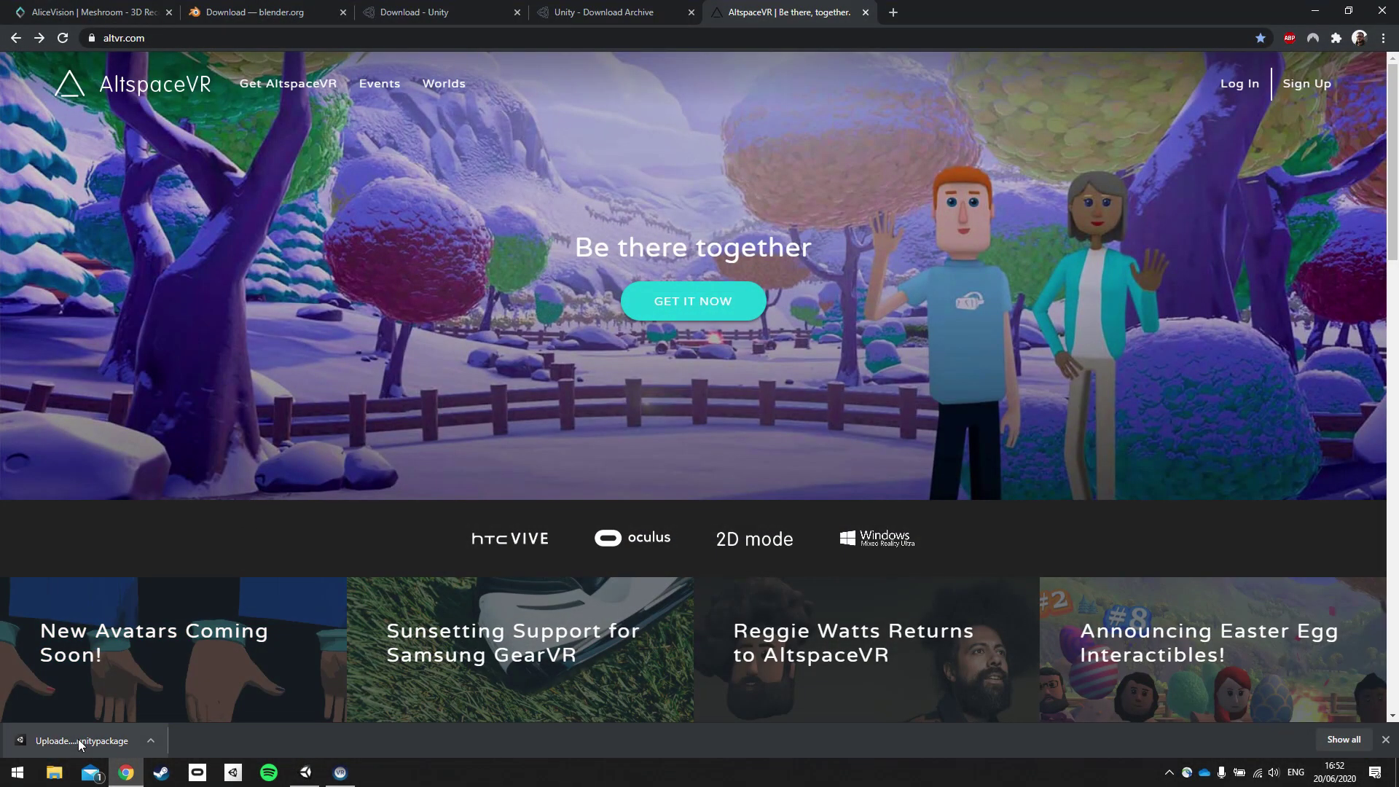
Open the downloaded Uploader.unitypackage from Chrome's download bar into Unity.
{"action": "left_click", "coordinate": [82, 741]}
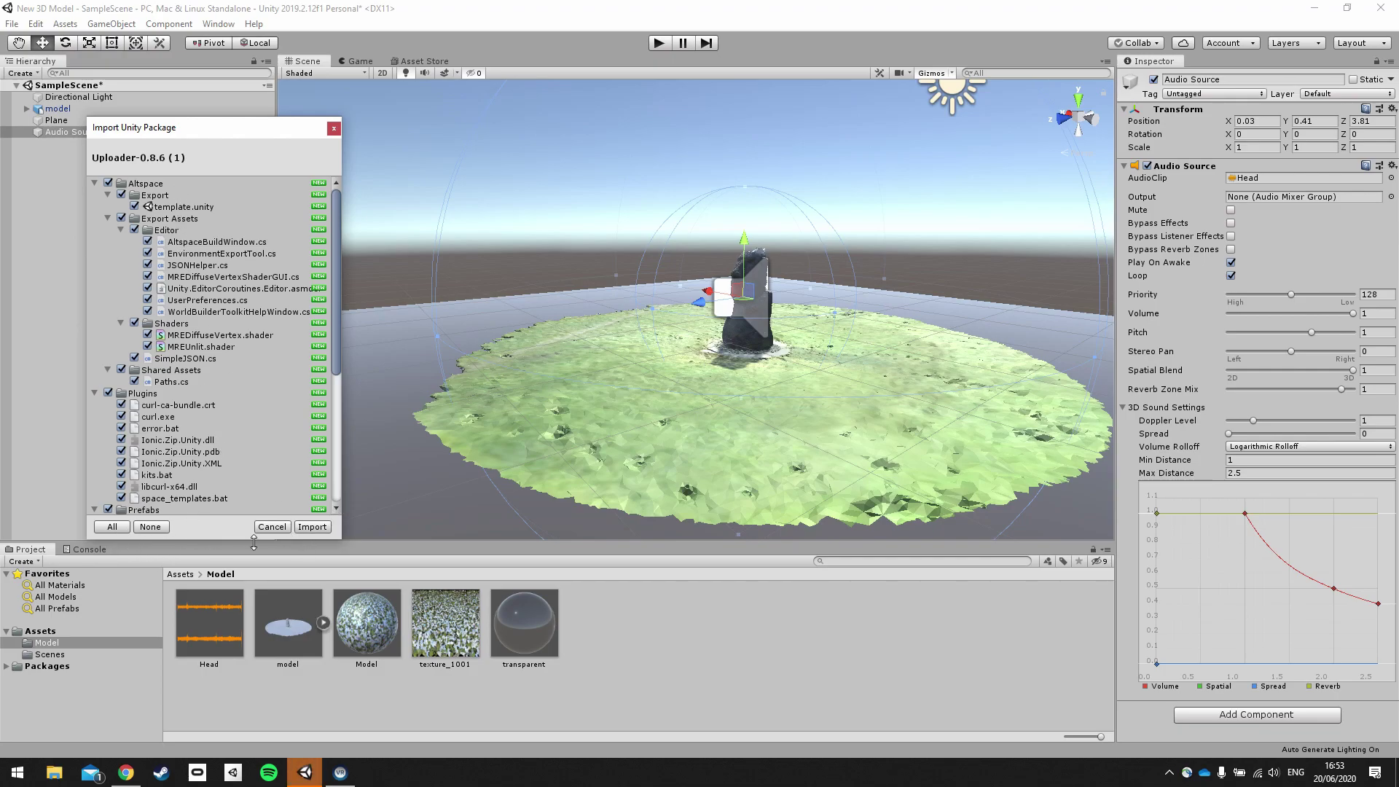
Import every file of the Uploader package into the Unity project.
{"action": "left_click", "coordinate": [324, 527]}
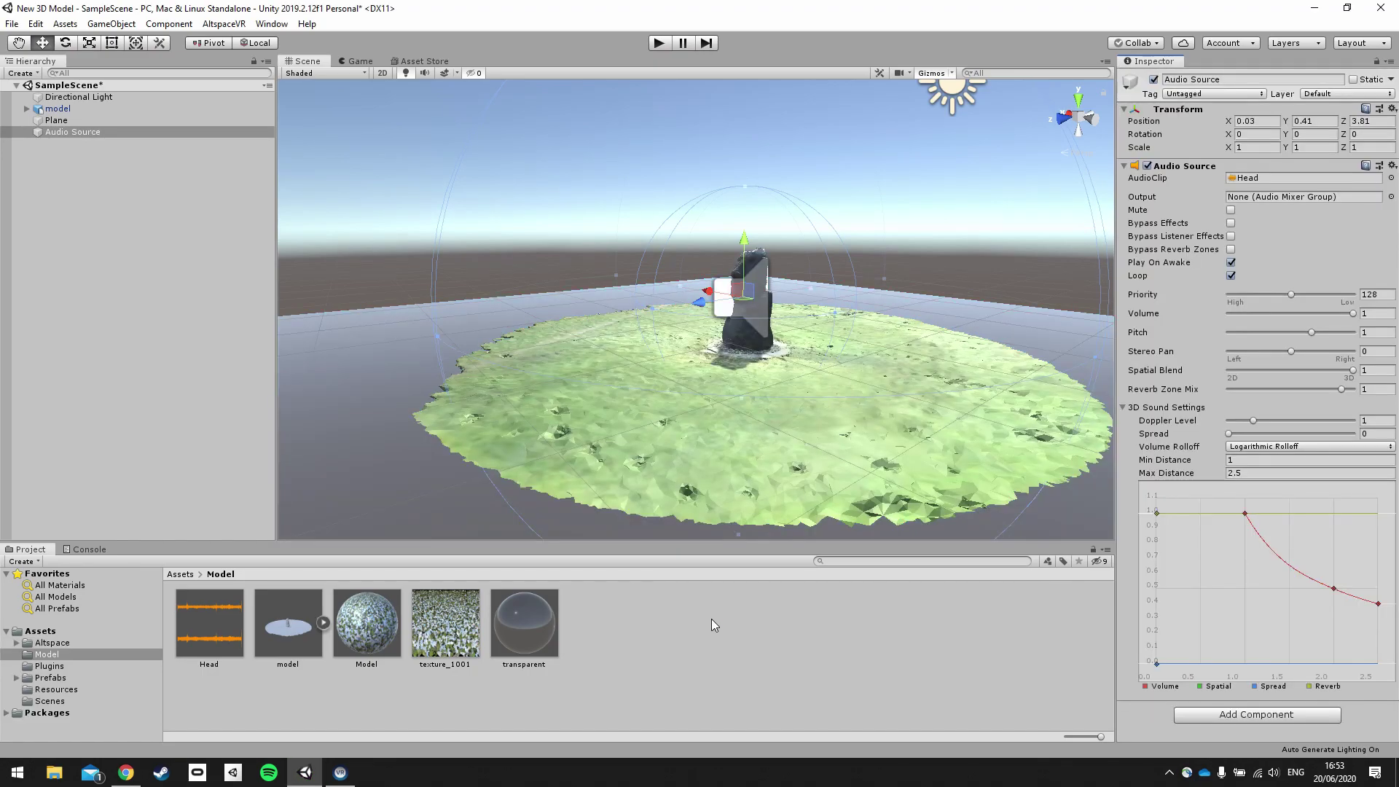
Open AltspaceVR > Build Settings and dock it as a tab beside the Hierarchy.
{"action": "left_click", "coordinate": [235, 25]}
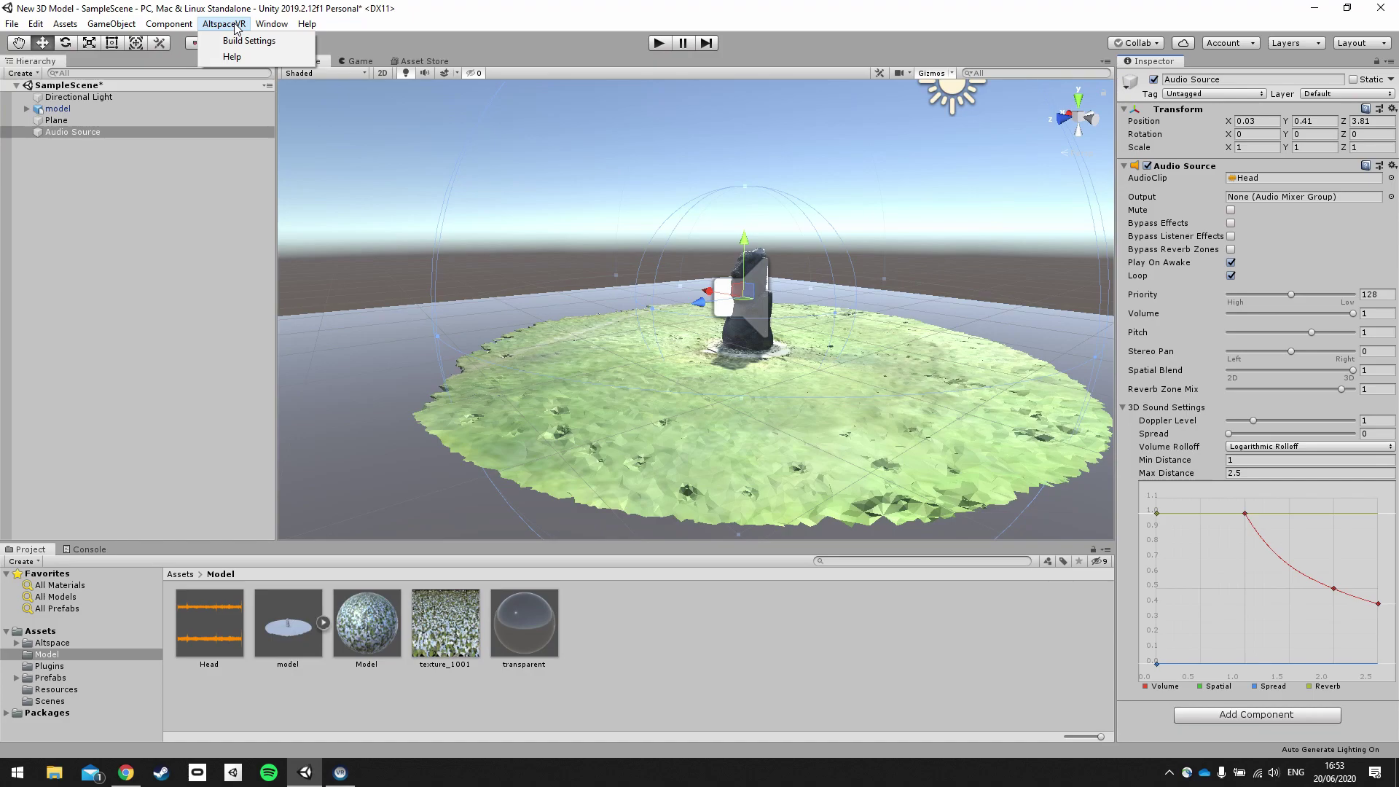
{"action": "left_click", "coordinate": [233, 42]}
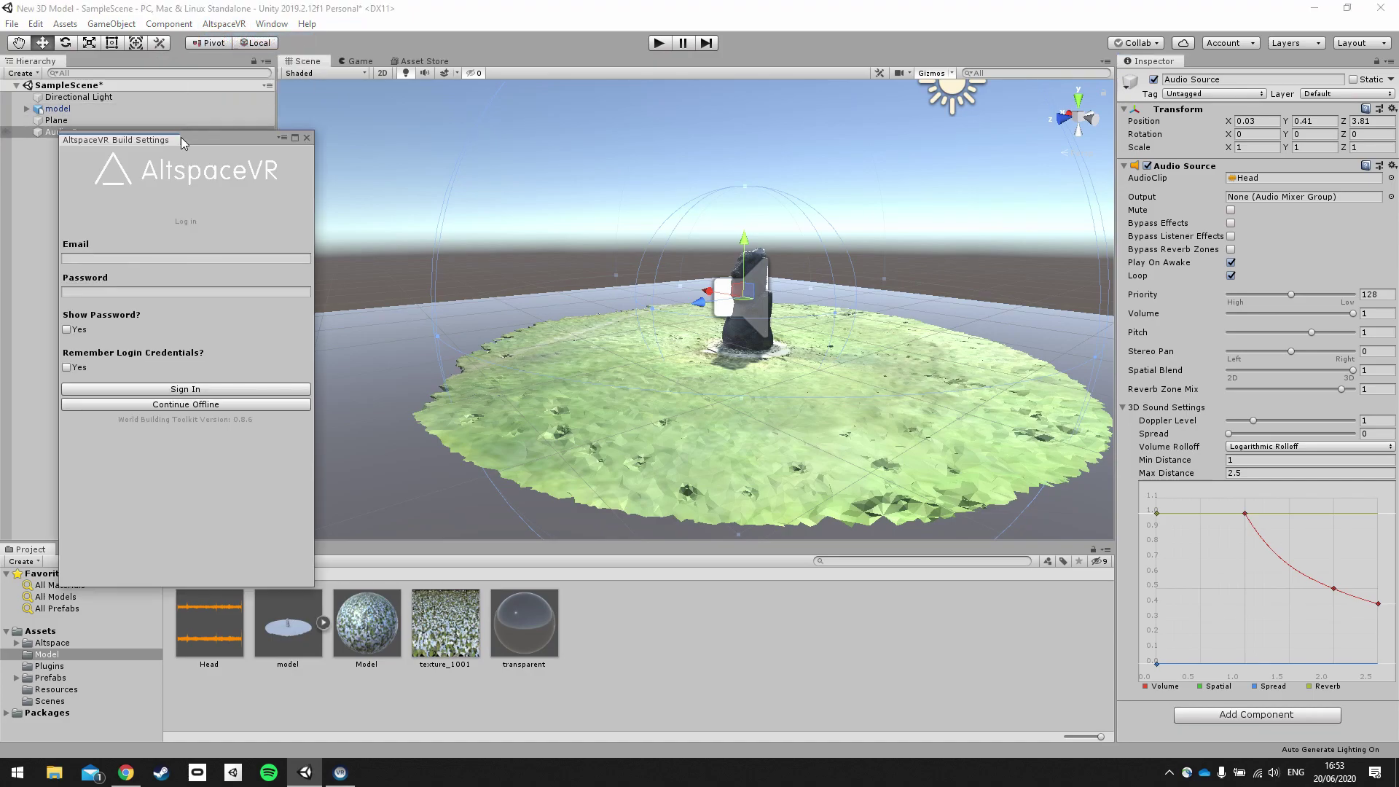
{"action": "left_click", "coordinate": [141, 138]}
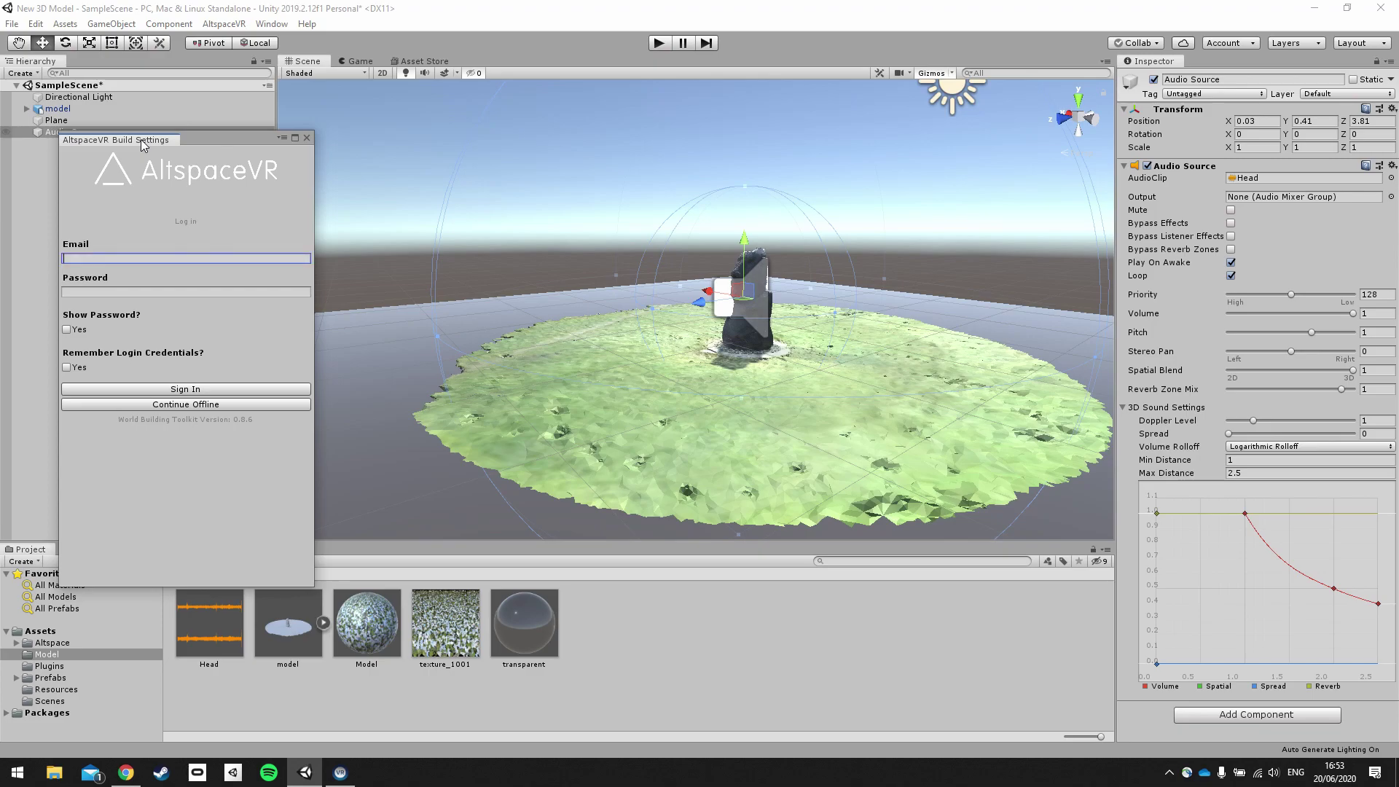
{"action": "left_click_drag", "start_coordinate": [141, 138], "coordinate": [100, 64]}
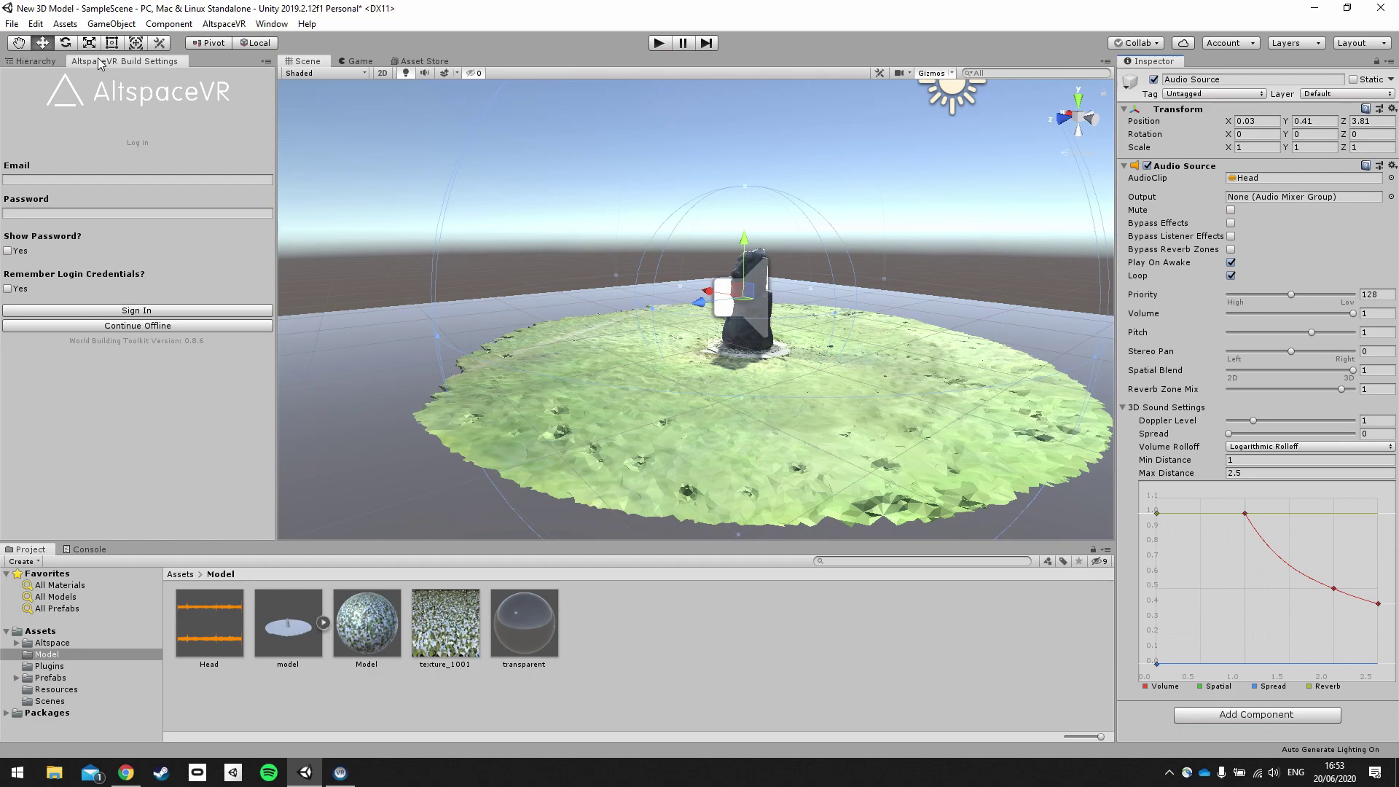
{"action": "left_click", "coordinate": [53, 63]}
{"action": "left_click", "coordinate": [120, 63]}
{"action": "left_click", "coordinate": [42, 60]}
{"action": "left_click", "coordinate": [114, 64]}
Sign in with the account e-mail and password, then start creating a new template.
{"action": "left_click", "coordinate": [65, 182]}
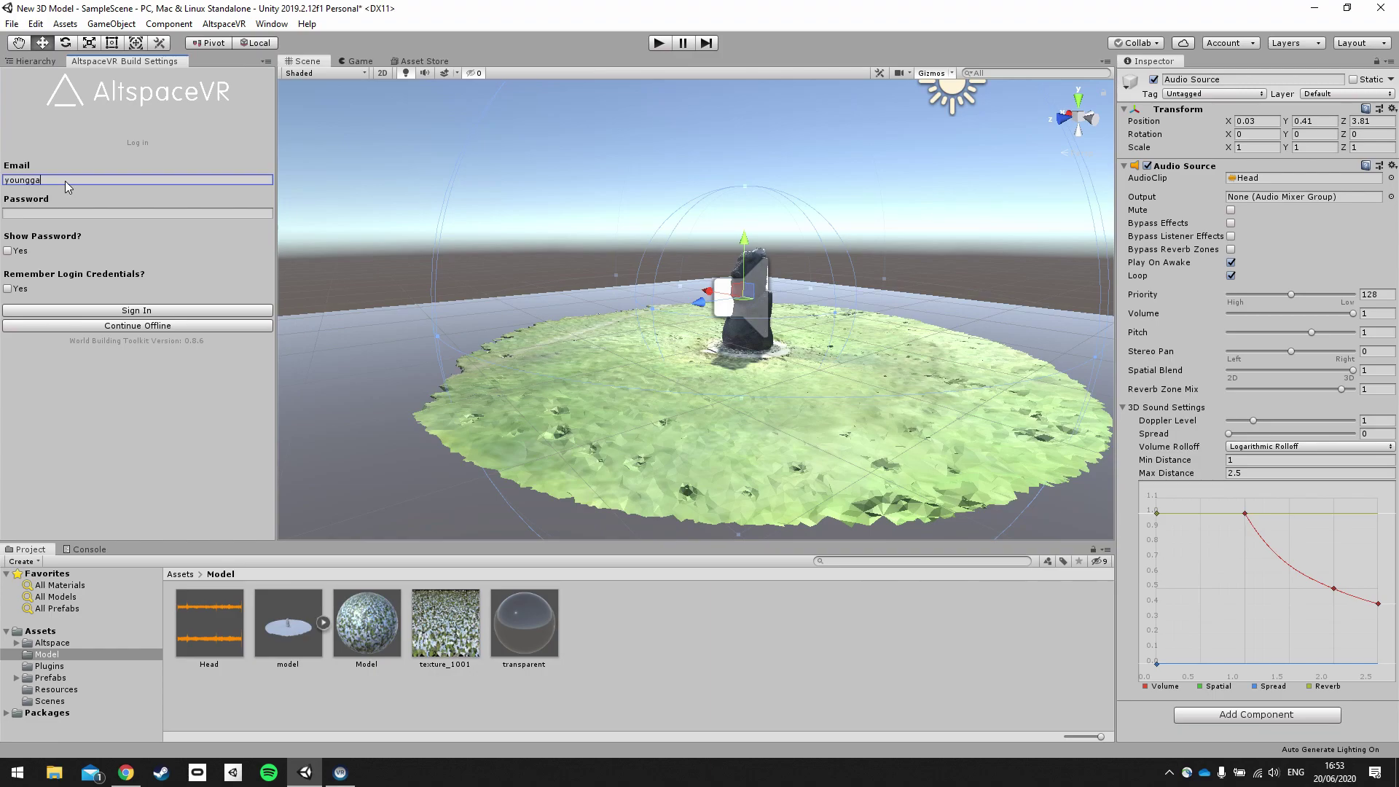
{"action": "left_click", "coordinate": [63, 213]}
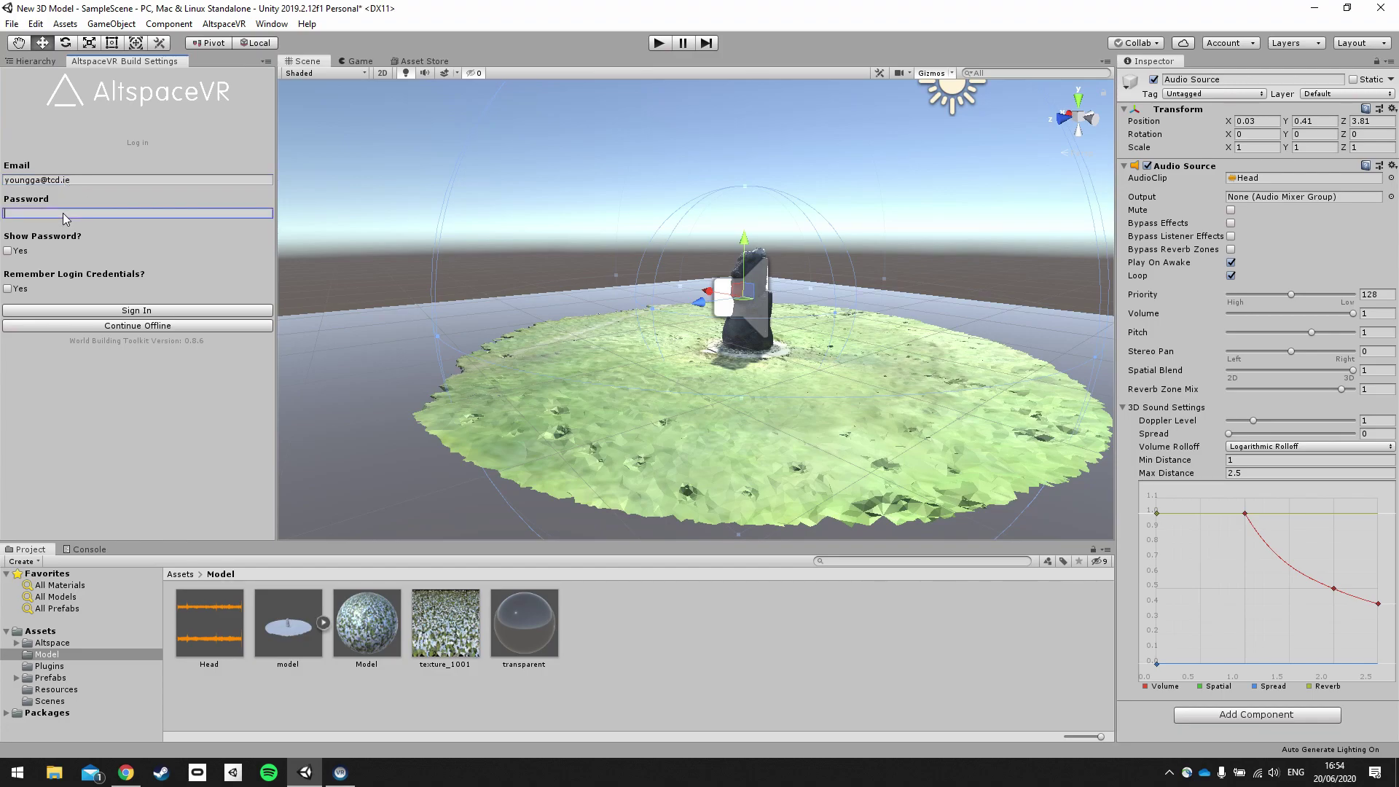
{"action": "type", "text": "************"}
{"action": "left_click", "coordinate": [149, 310]}
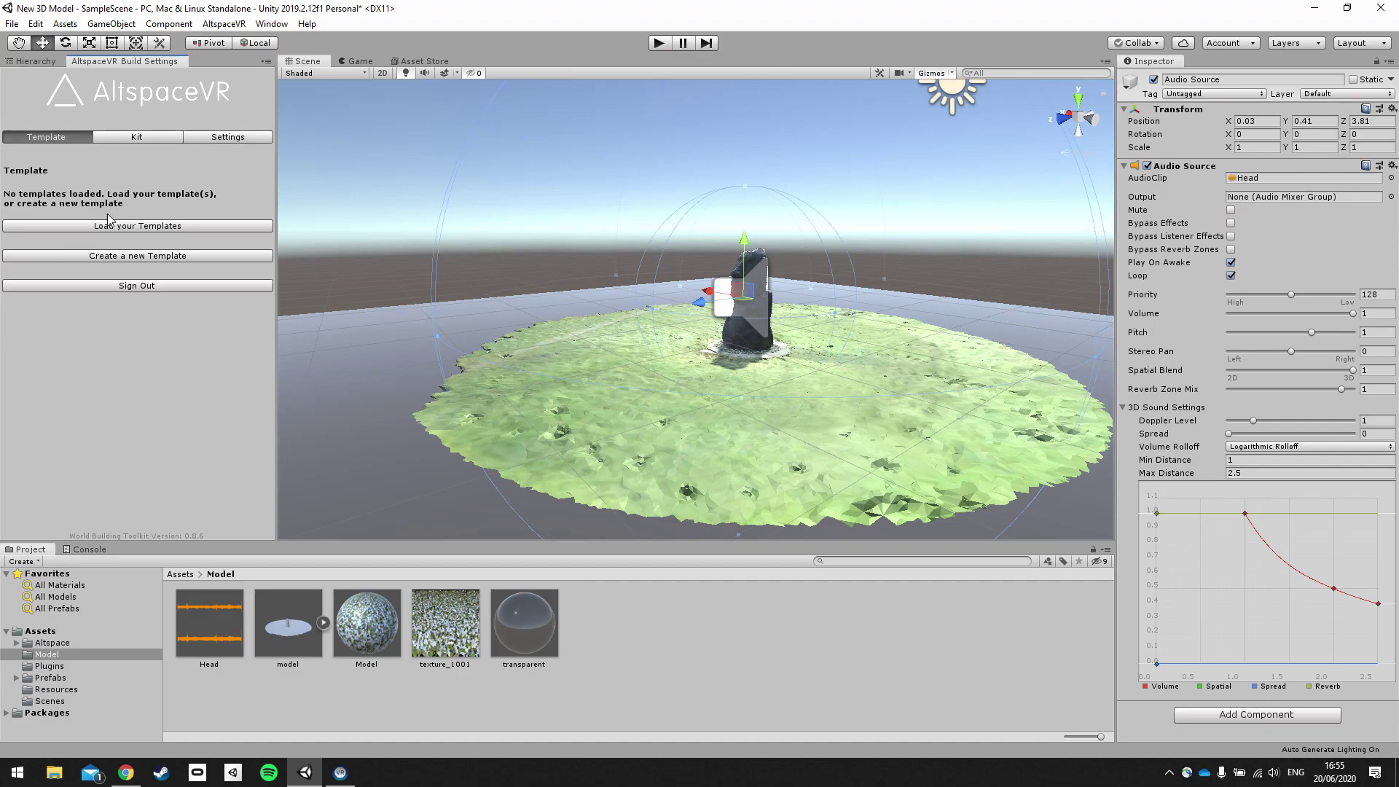
{"action": "left_click", "coordinate": [127, 258]}
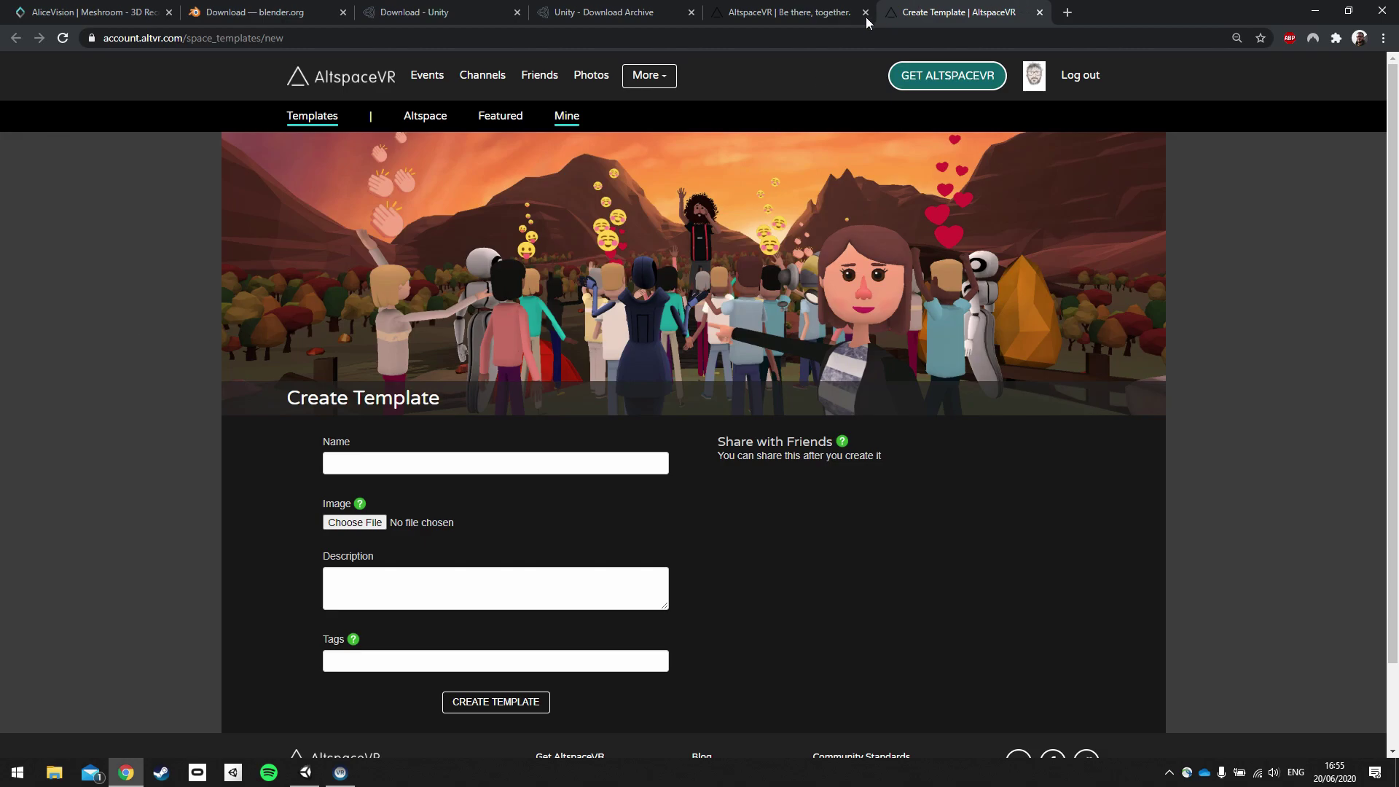
Create a space template named 'Tutorial 3D Model' on the AltspaceVR site, then return to Unity.
{"action": "left_click", "coordinate": [827, 12]}
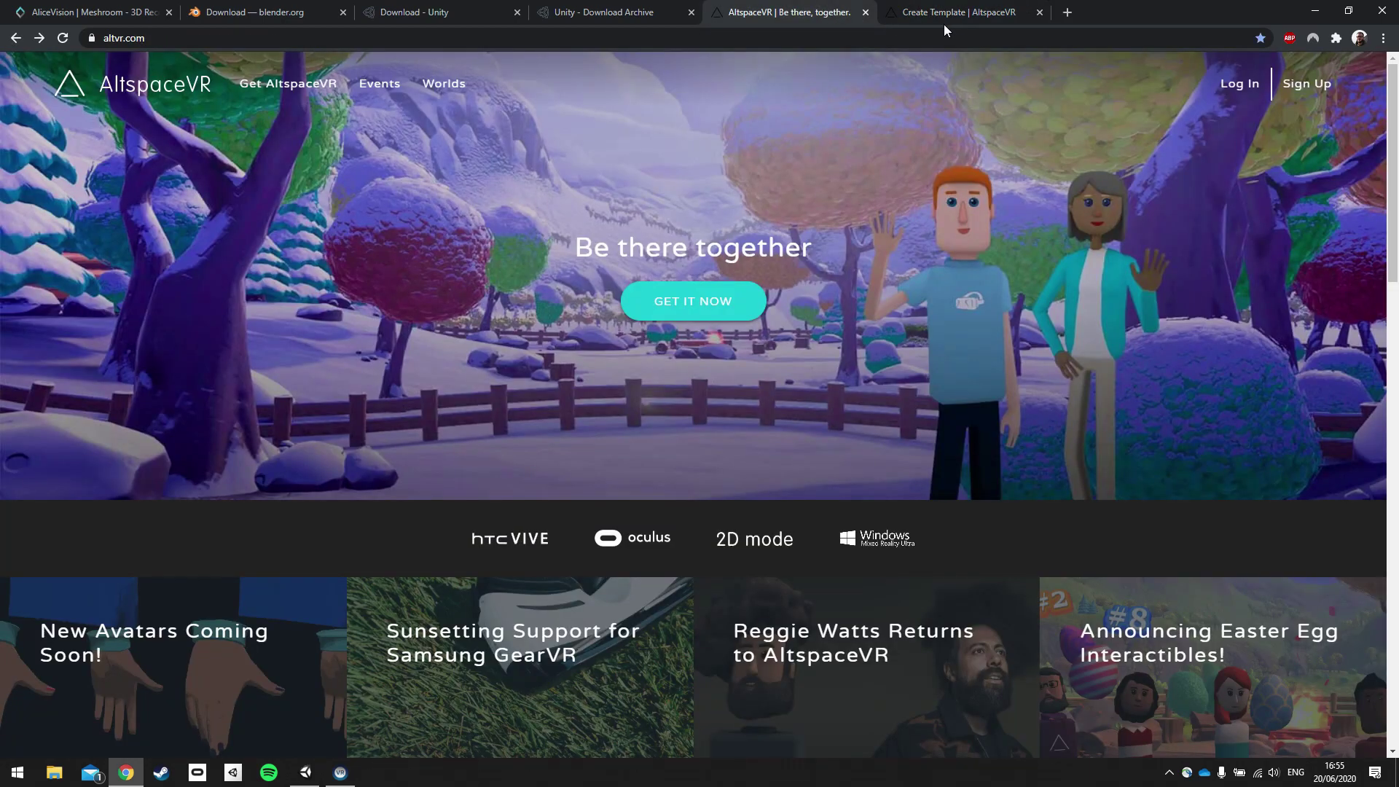
{"action": "left_click", "coordinate": [933, 16]}
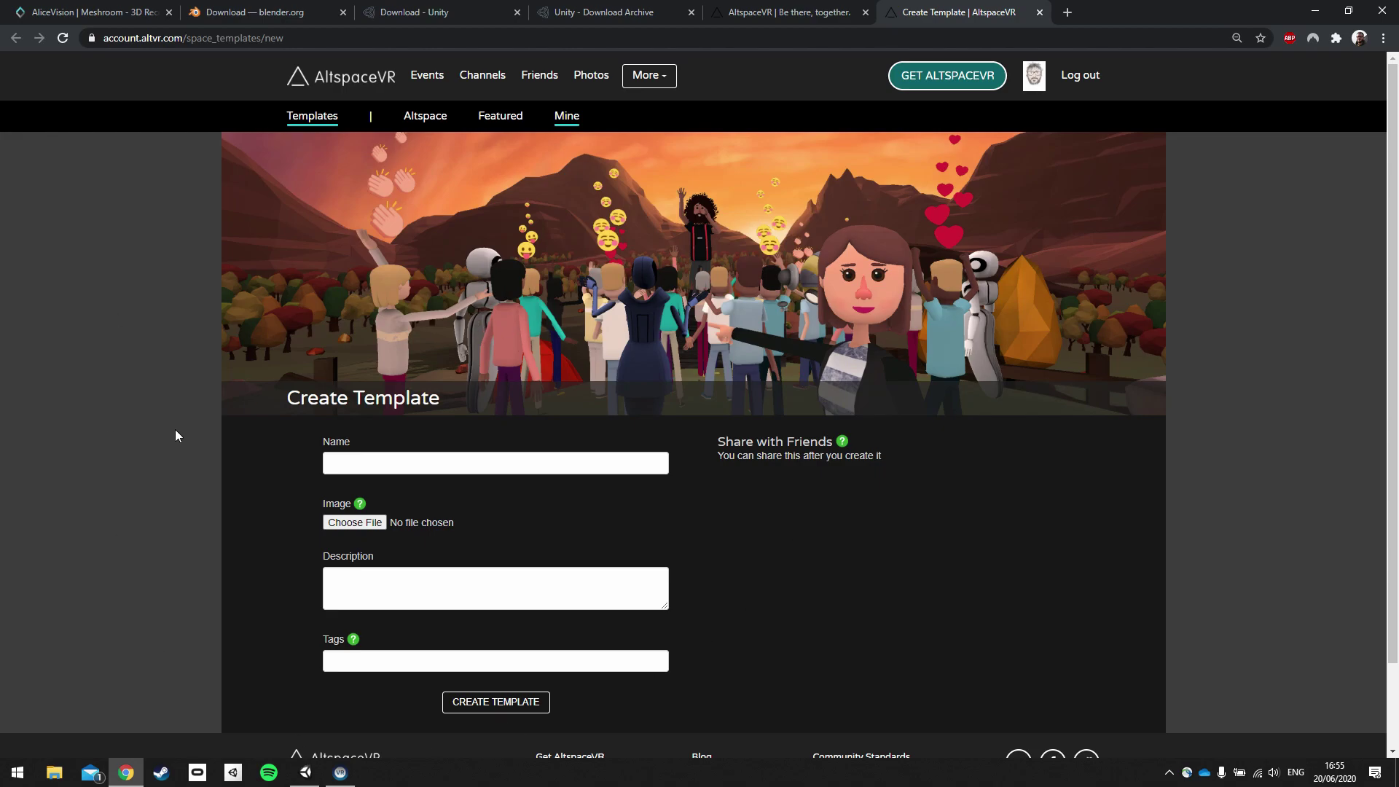
{"action": "scroll", "coordinate": [320, 470], "scroll_direction": "down", "scroll_amount": 1}
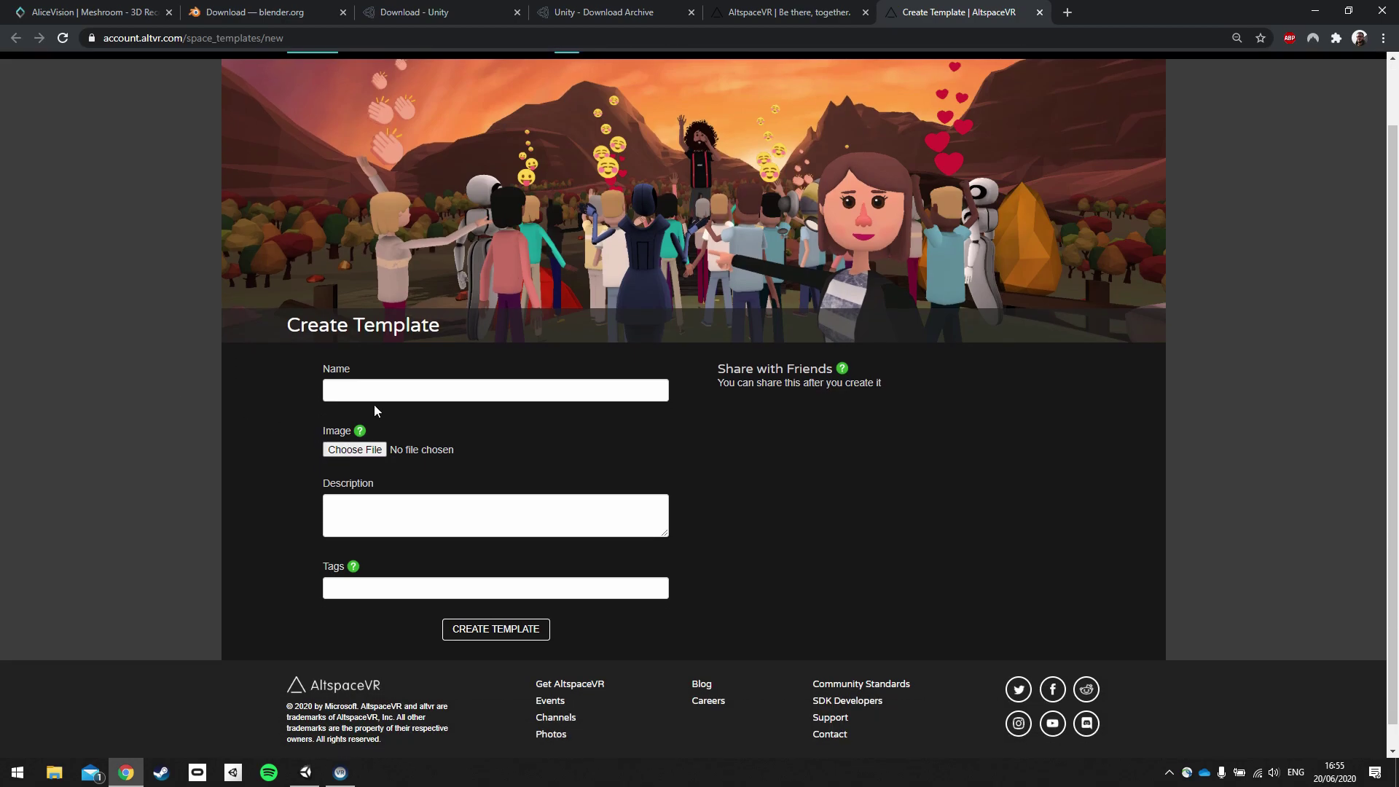
{"action": "left_click", "coordinate": [382, 384]}
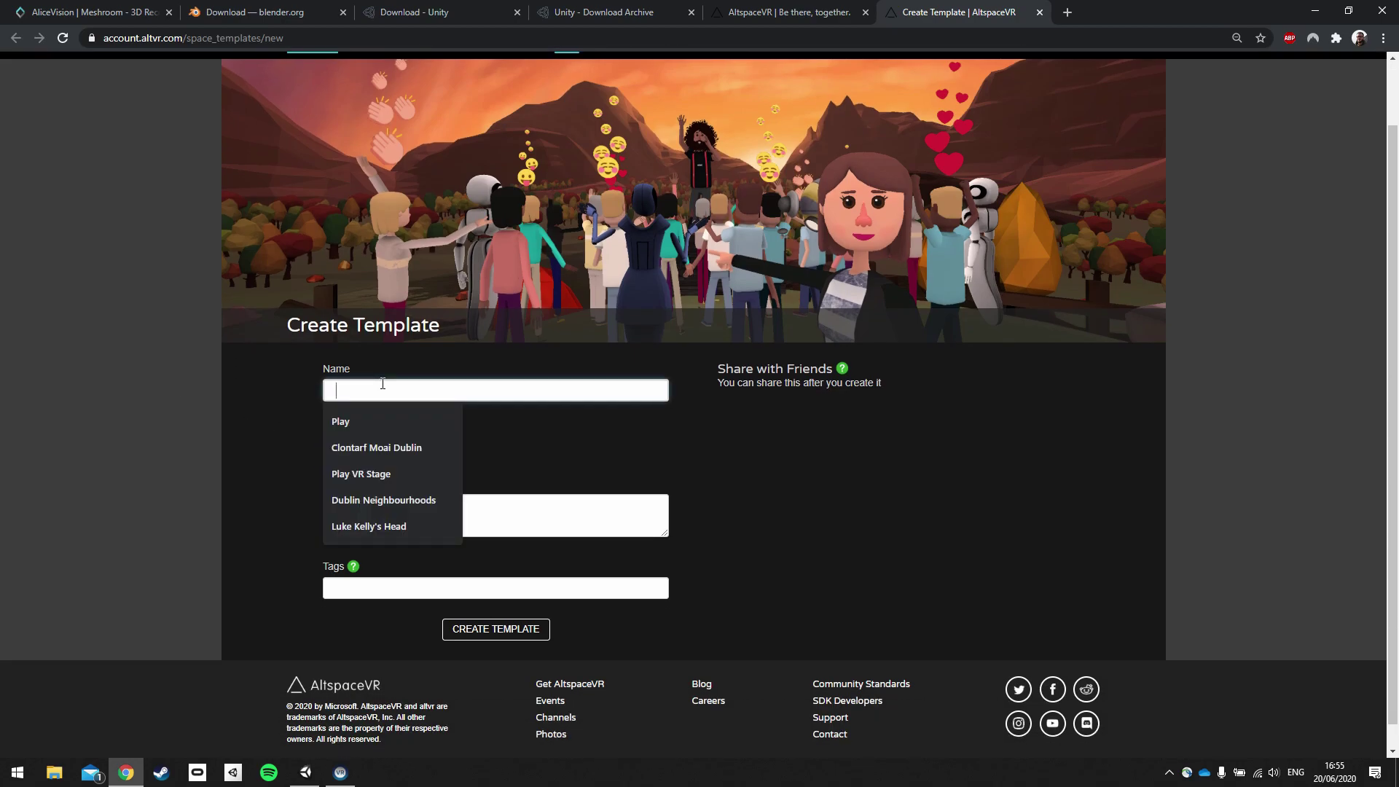
{"action": "type", "text": "Tutorial"}
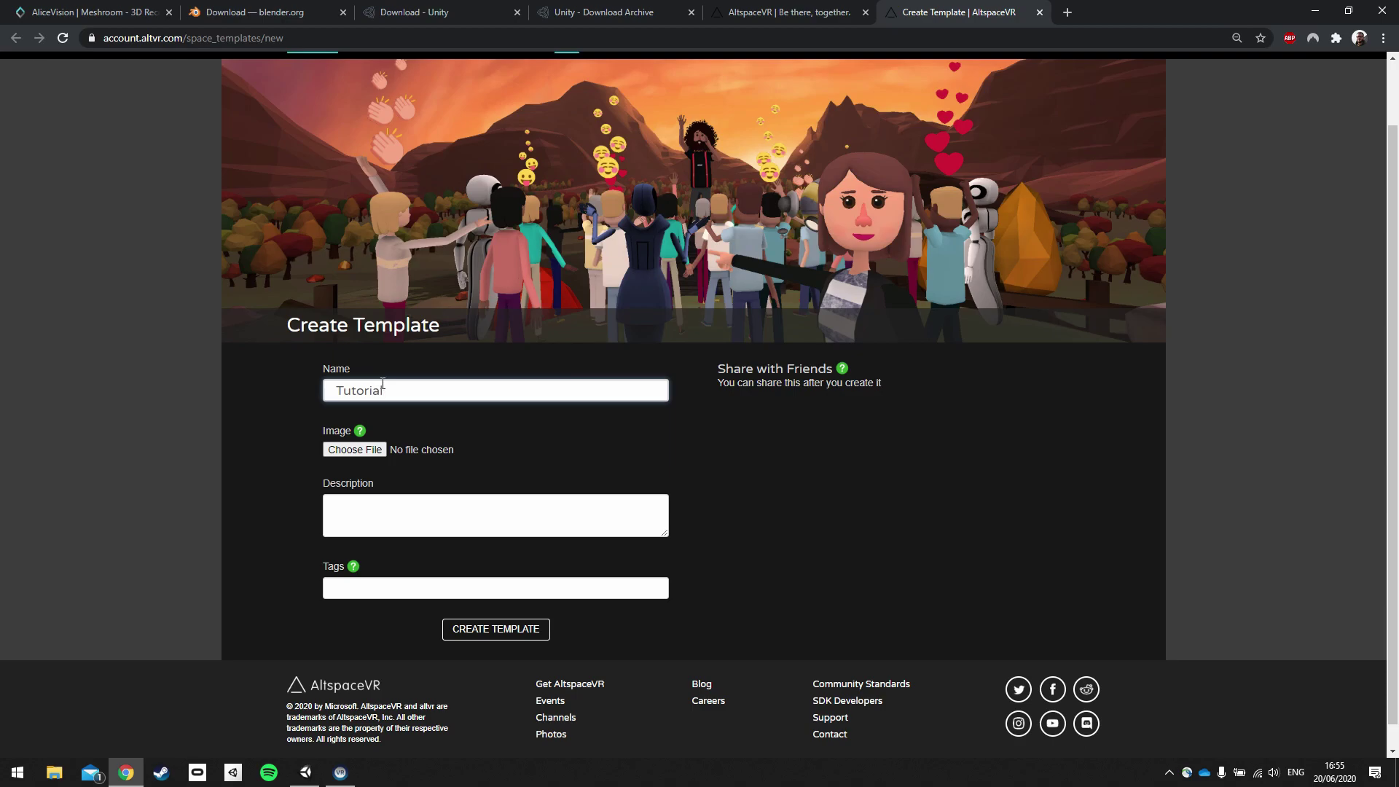
{"action": "type", "text": " 3D Mod"}
{"action": "type", "text": "el"}
{"action": "mouse_move", "coordinate": [357, 432]}
{"action": "mouse_move", "coordinate": [358, 573]}
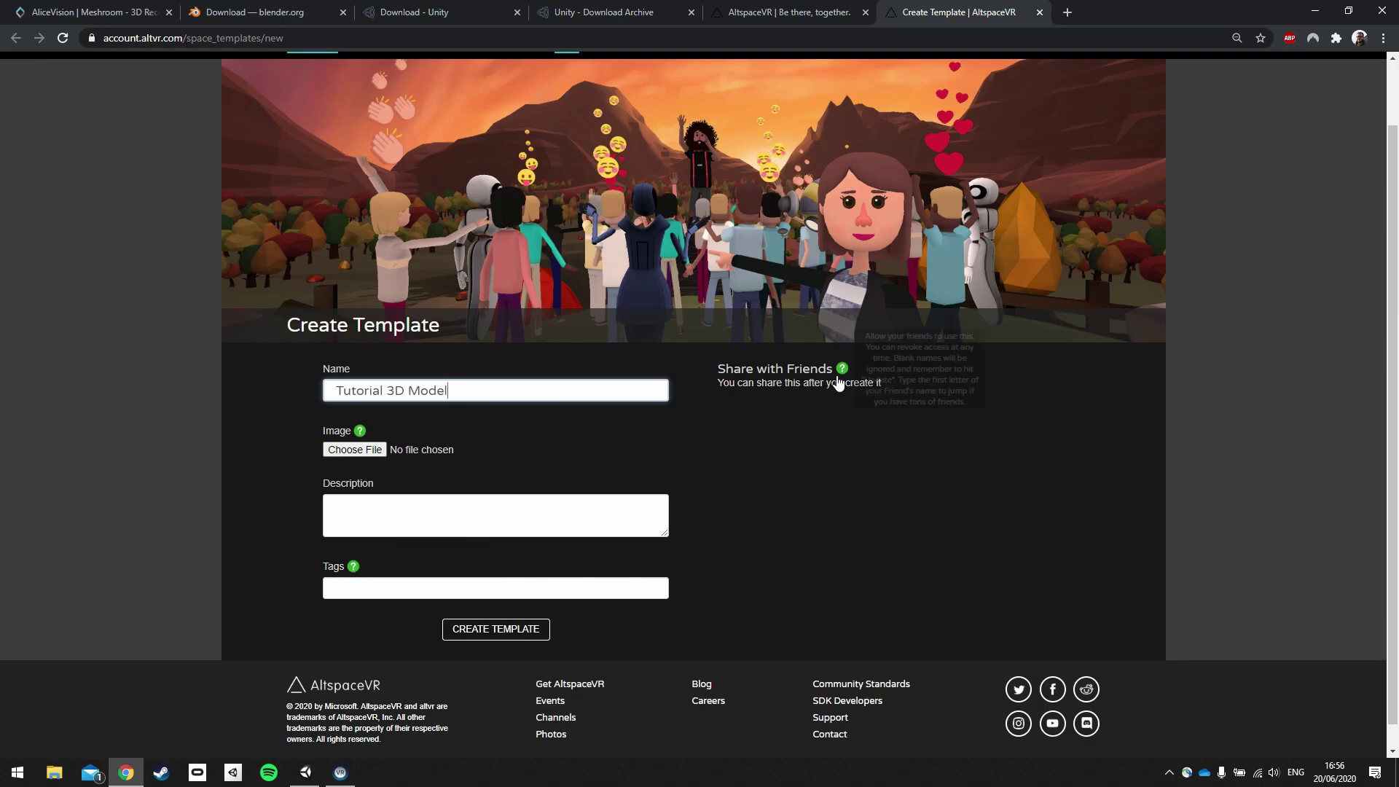
{"action": "left_click", "coordinate": [499, 632]}
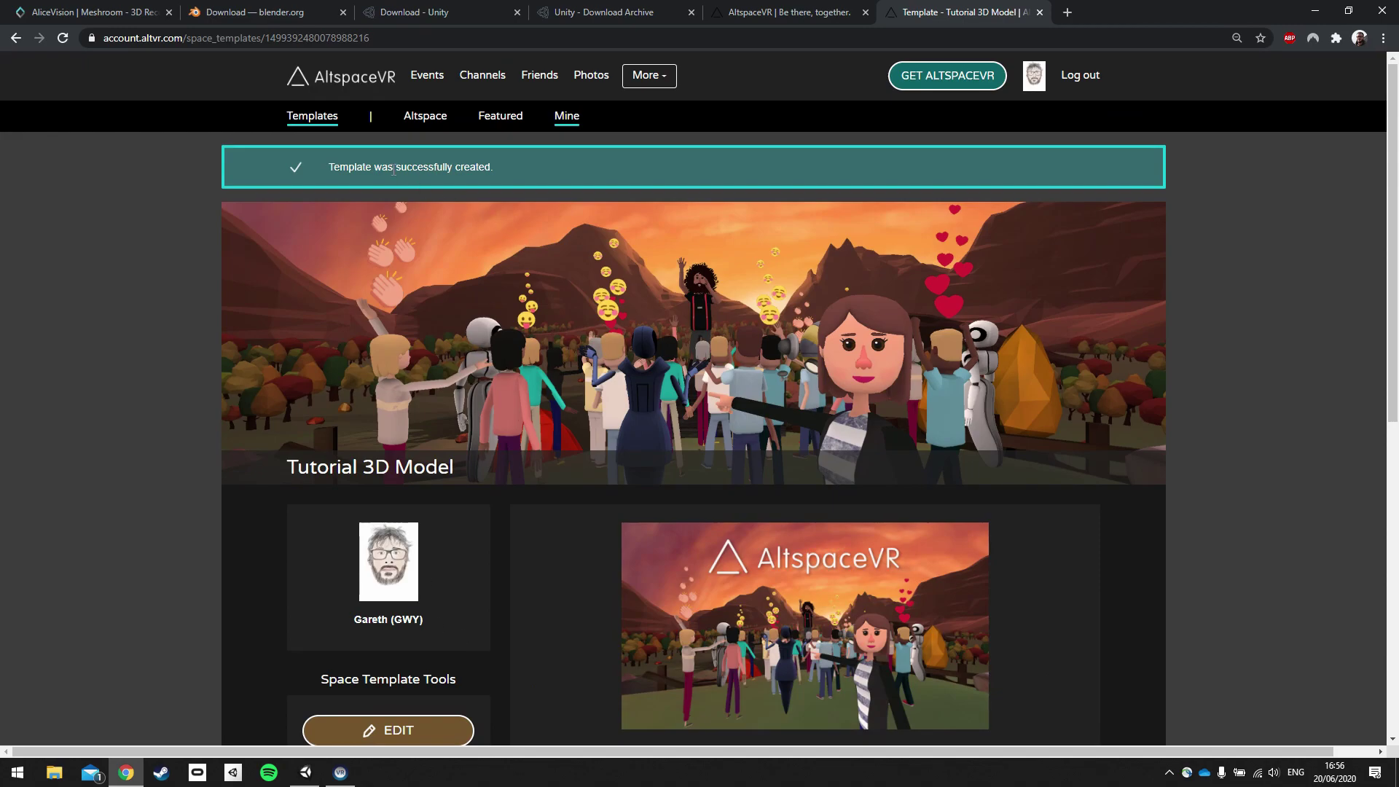
{"action": "scroll", "coordinate": [306, 233], "scroll_direction": "down", "scroll_amount": 3}
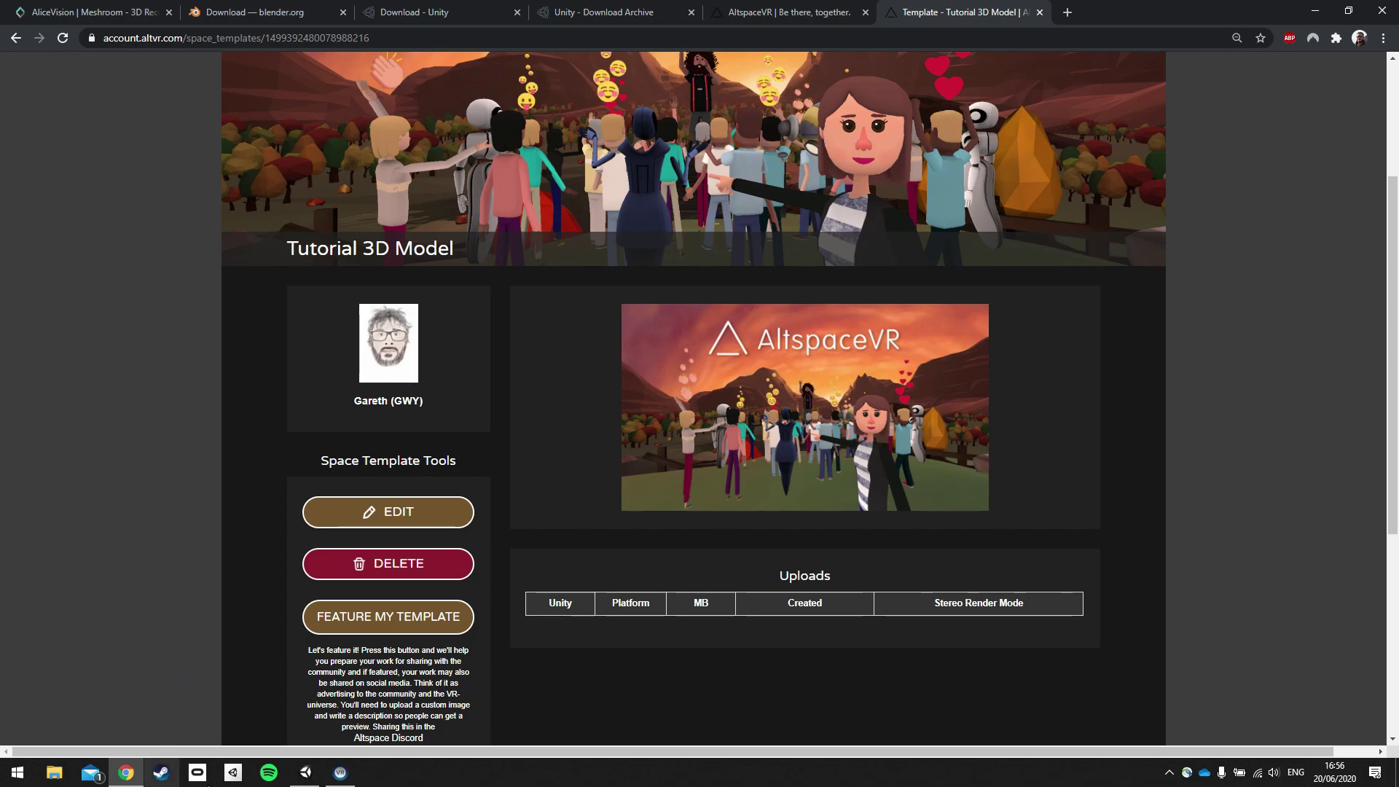
{"action": "left_click", "coordinate": [305, 772]}
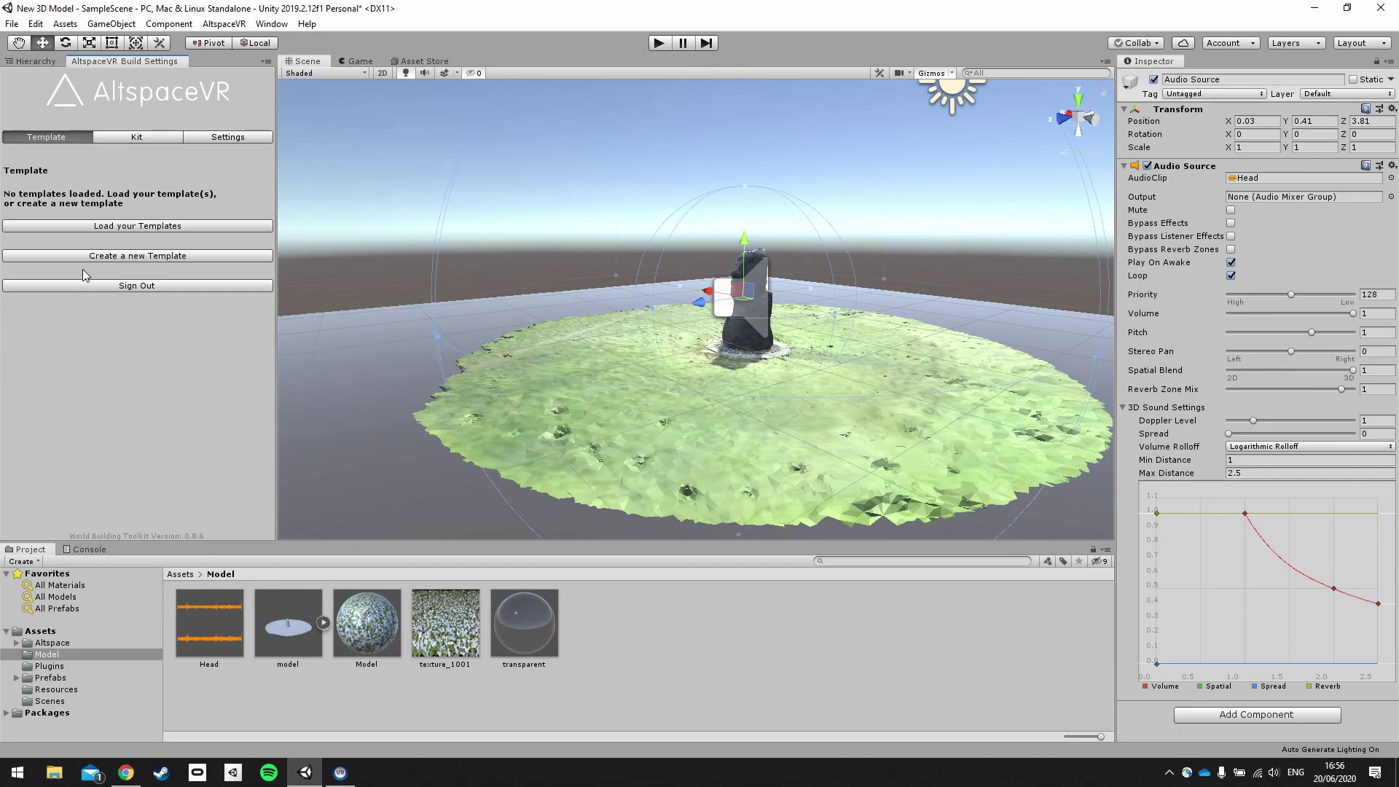
Load your templates, select Tutorial 3D Model, and untick Build for Android.
{"action": "left_click", "coordinate": [116, 226]}
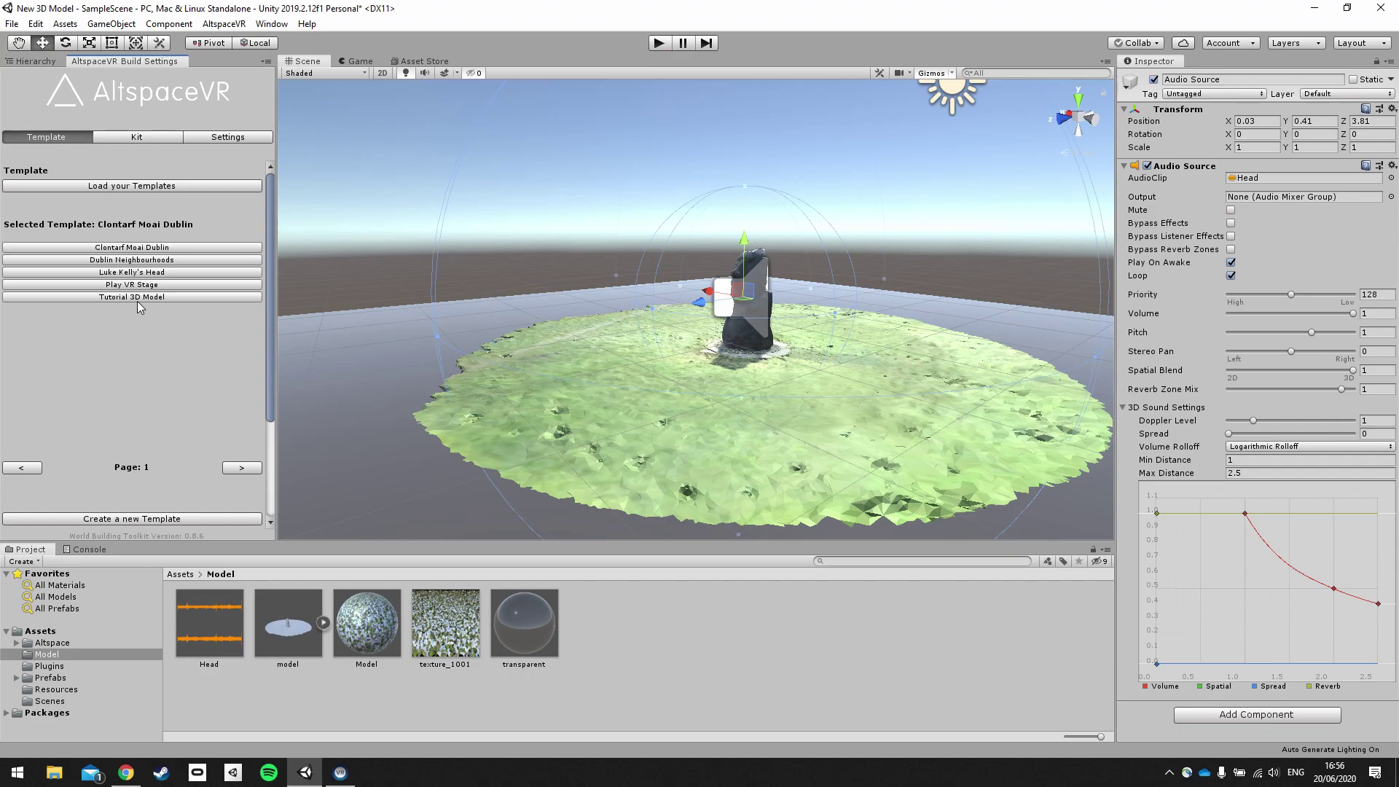
{"action": "left_click", "coordinate": [137, 297]}
{"action": "scroll", "coordinate": [146, 366], "scroll_direction": "down", "scroll_amount": 5}
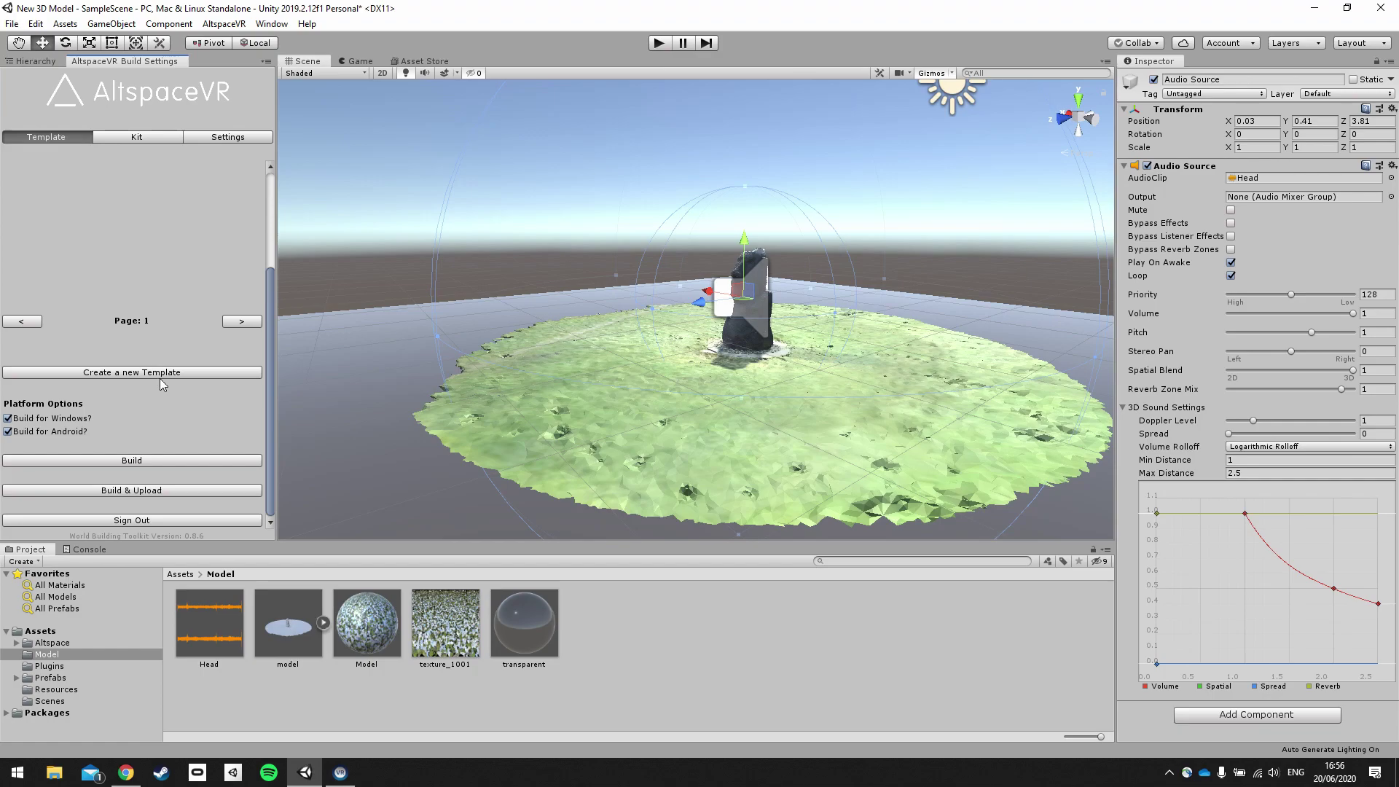
{"action": "left_click", "coordinate": [7, 431]}
{"action": "left_click", "coordinate": [11, 24]}
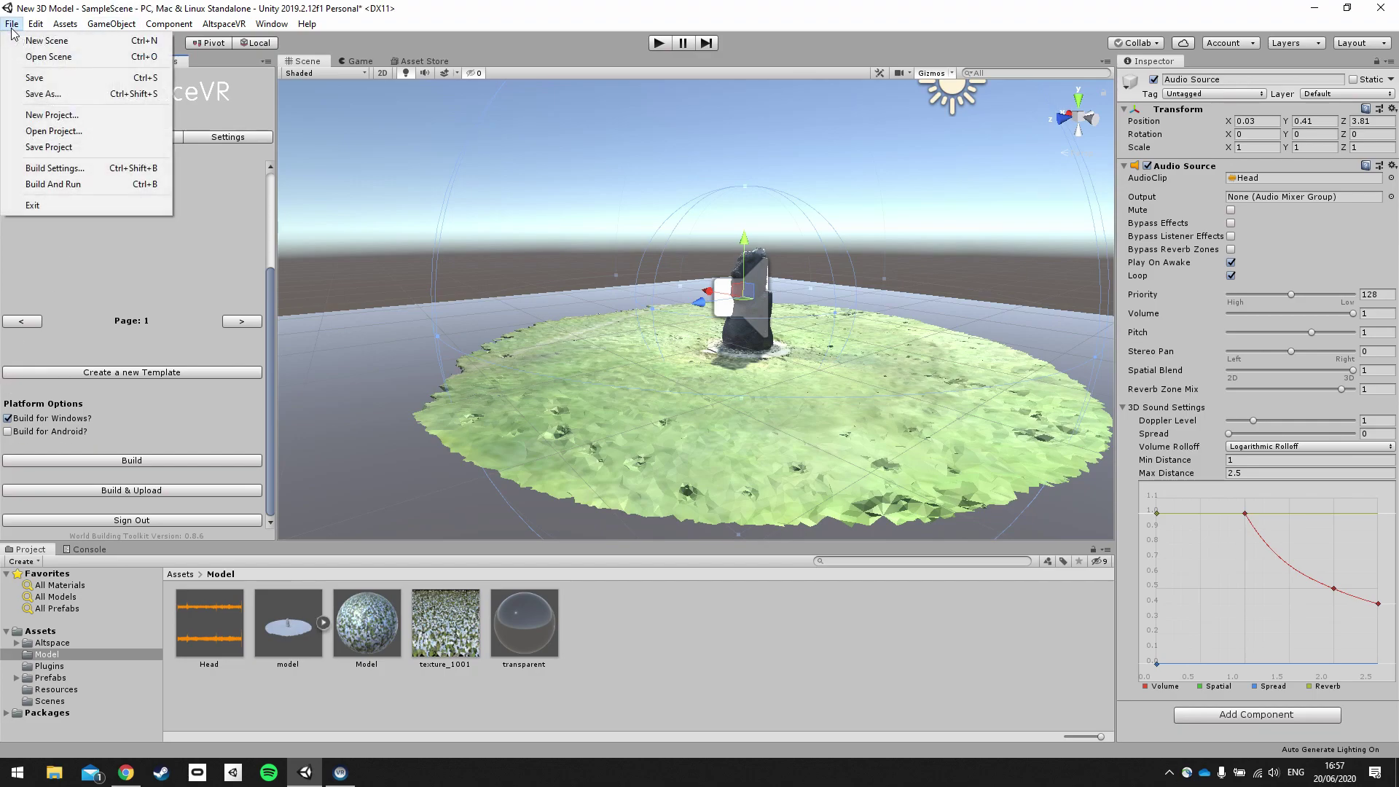
Switch the project's build platform to Android in Build Settings, then close the window.
{"action": "left_click", "coordinate": [65, 167]}
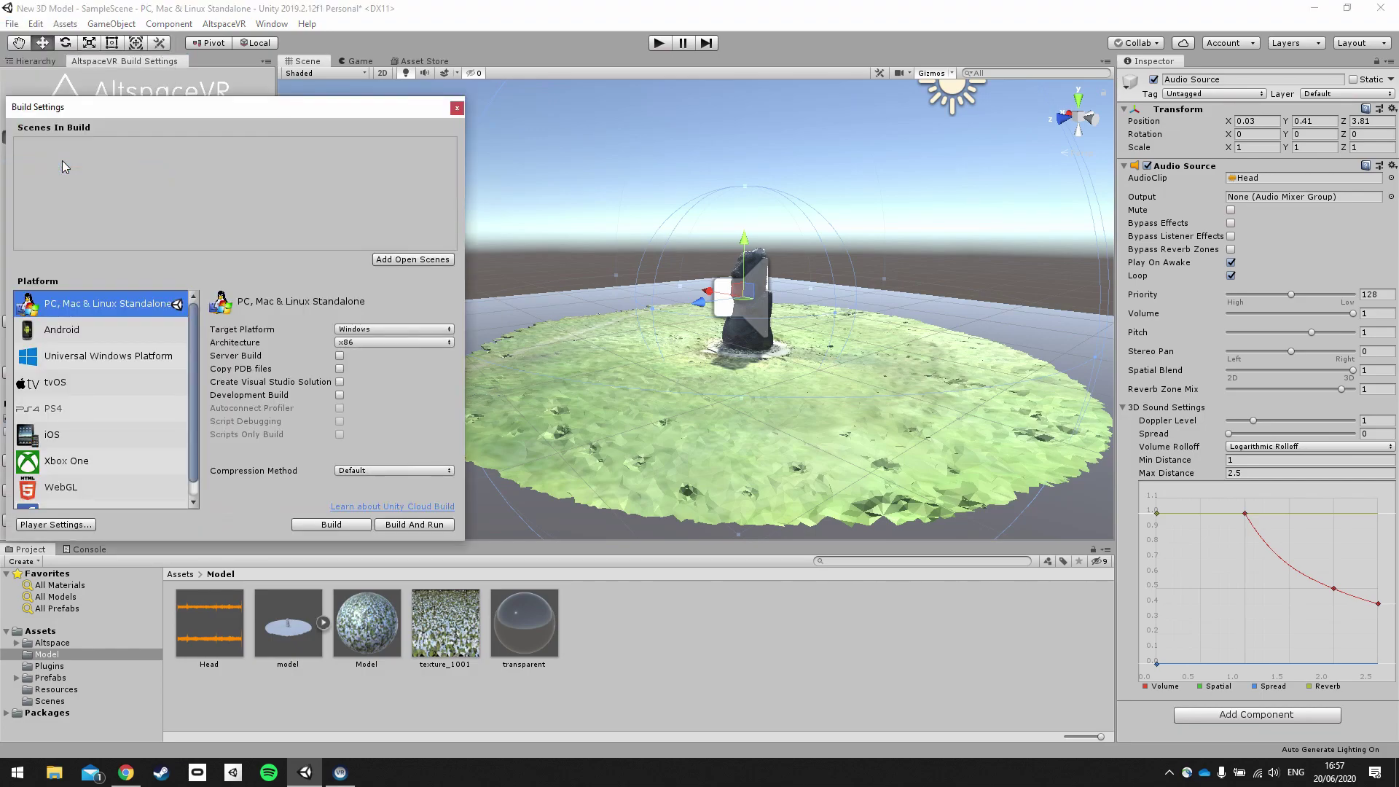
{"action": "left_click", "coordinate": [95, 333]}
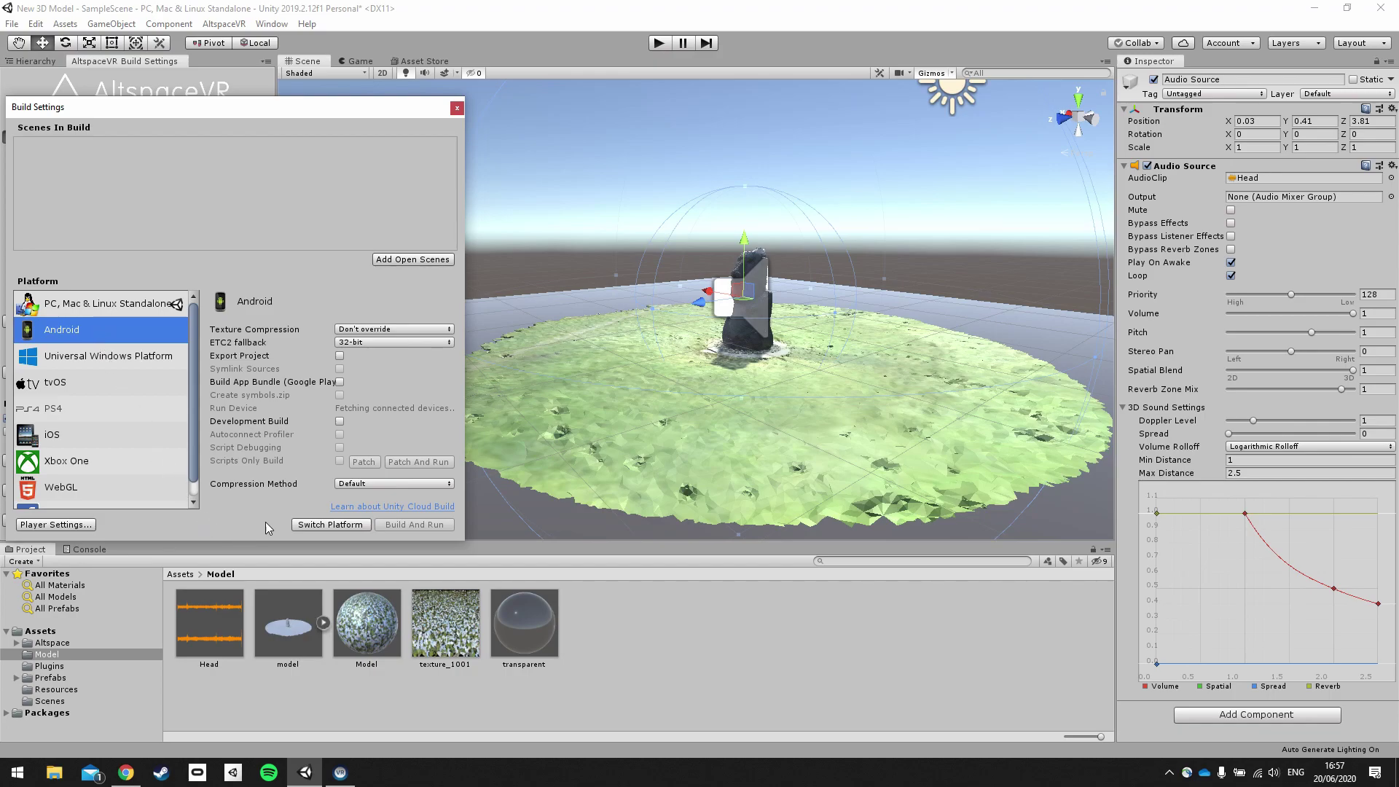
{"action": "left_click", "coordinate": [318, 525]}
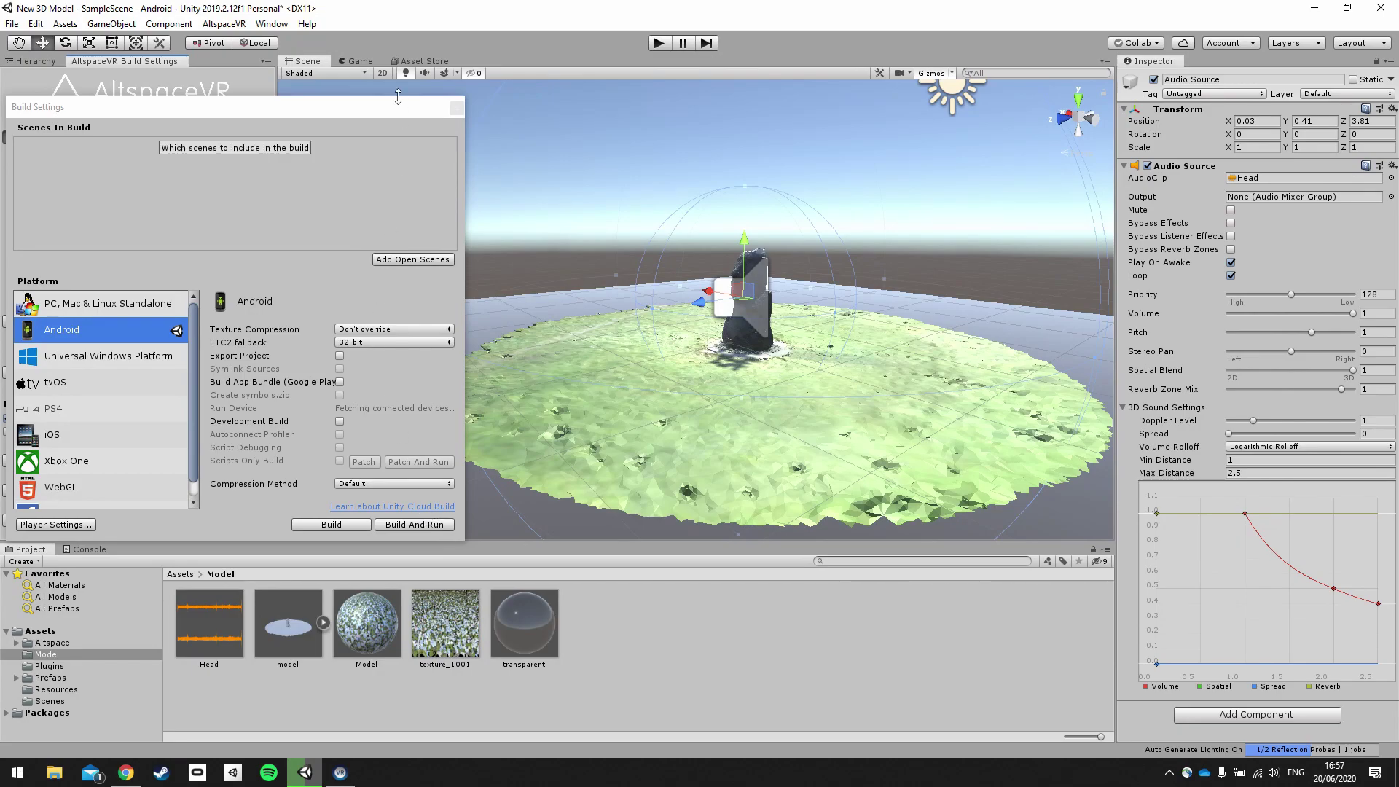
{"action": "left_click_drag", "start_coordinate": [391, 111], "coordinate": [433, 102]}
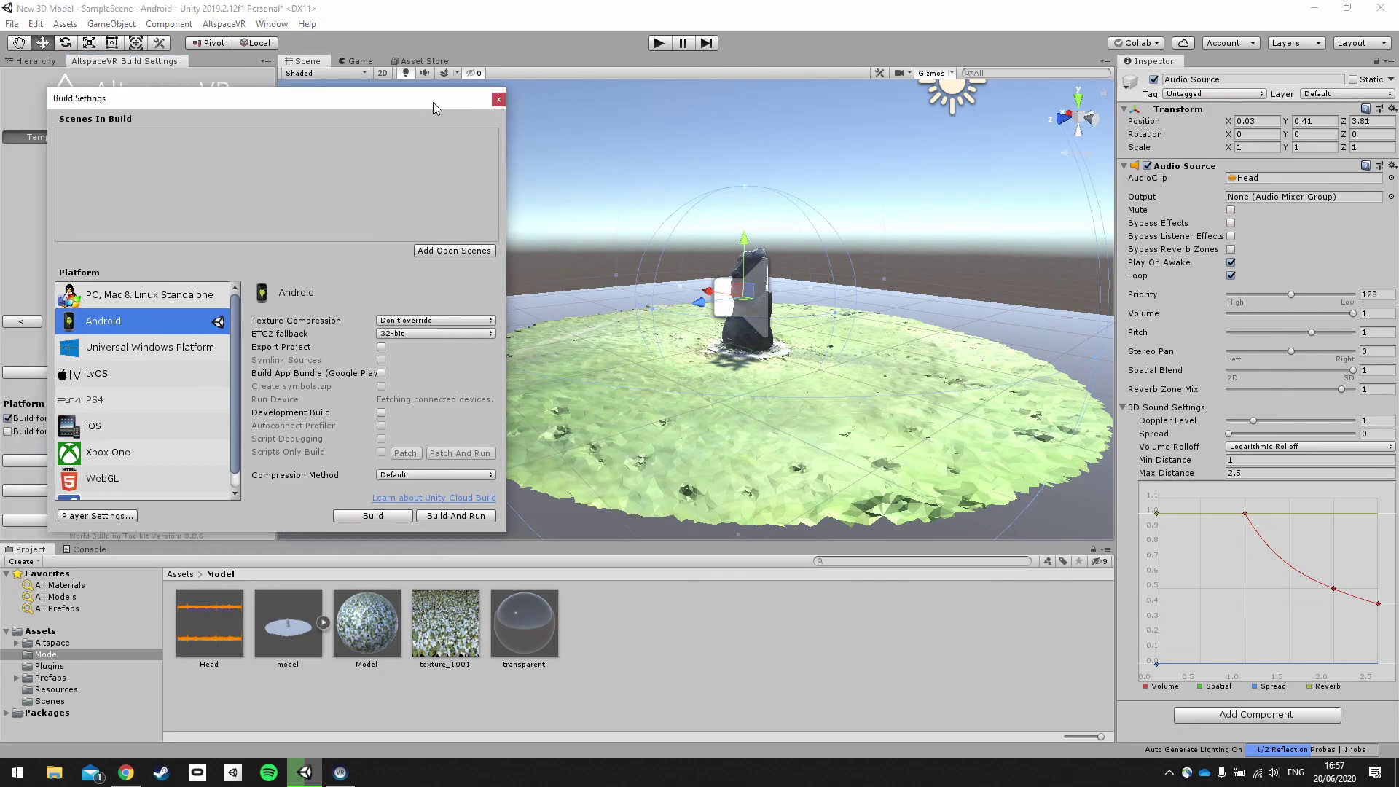
{"action": "left_click", "coordinate": [498, 99]}
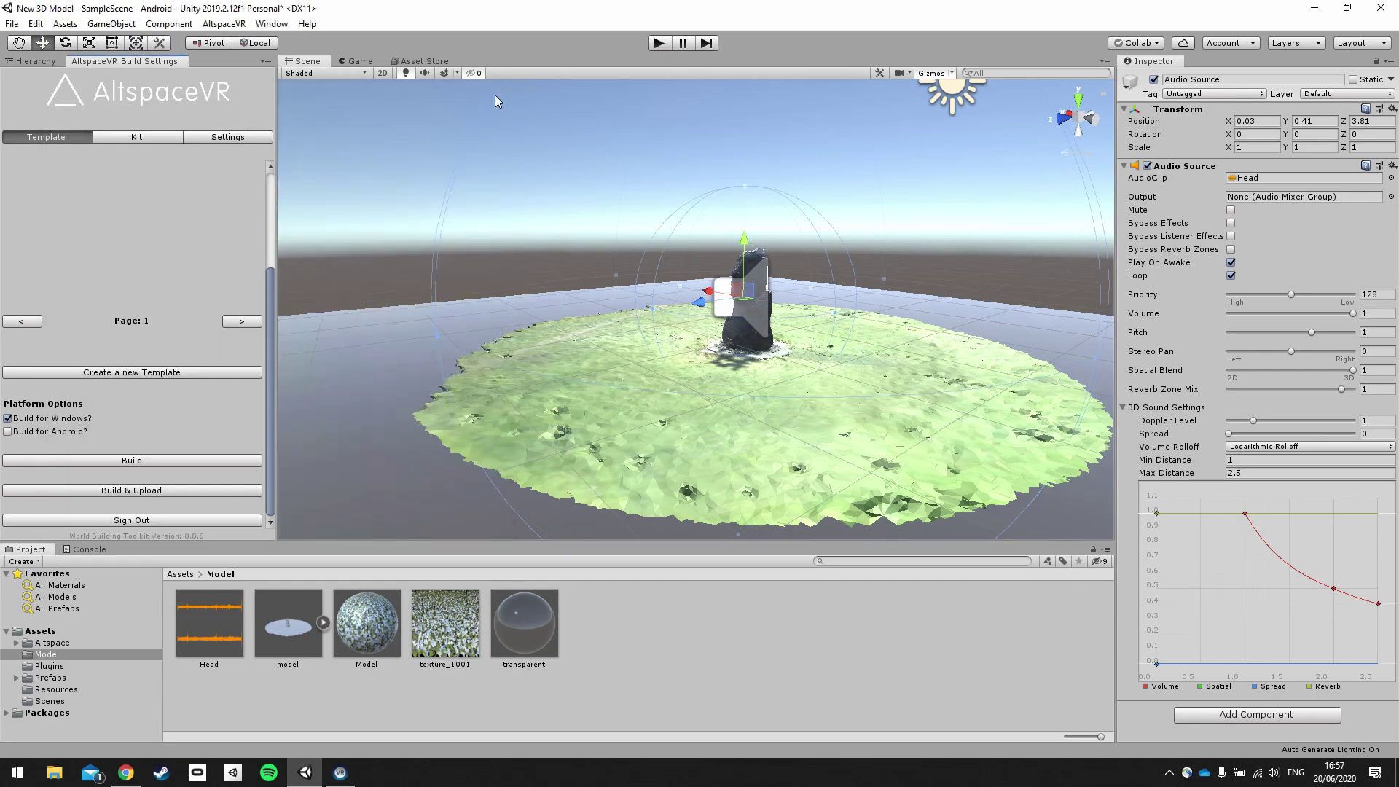
Open Edit > Project Settings on the Player page for Android.
{"action": "left_click", "coordinate": [40, 26]}
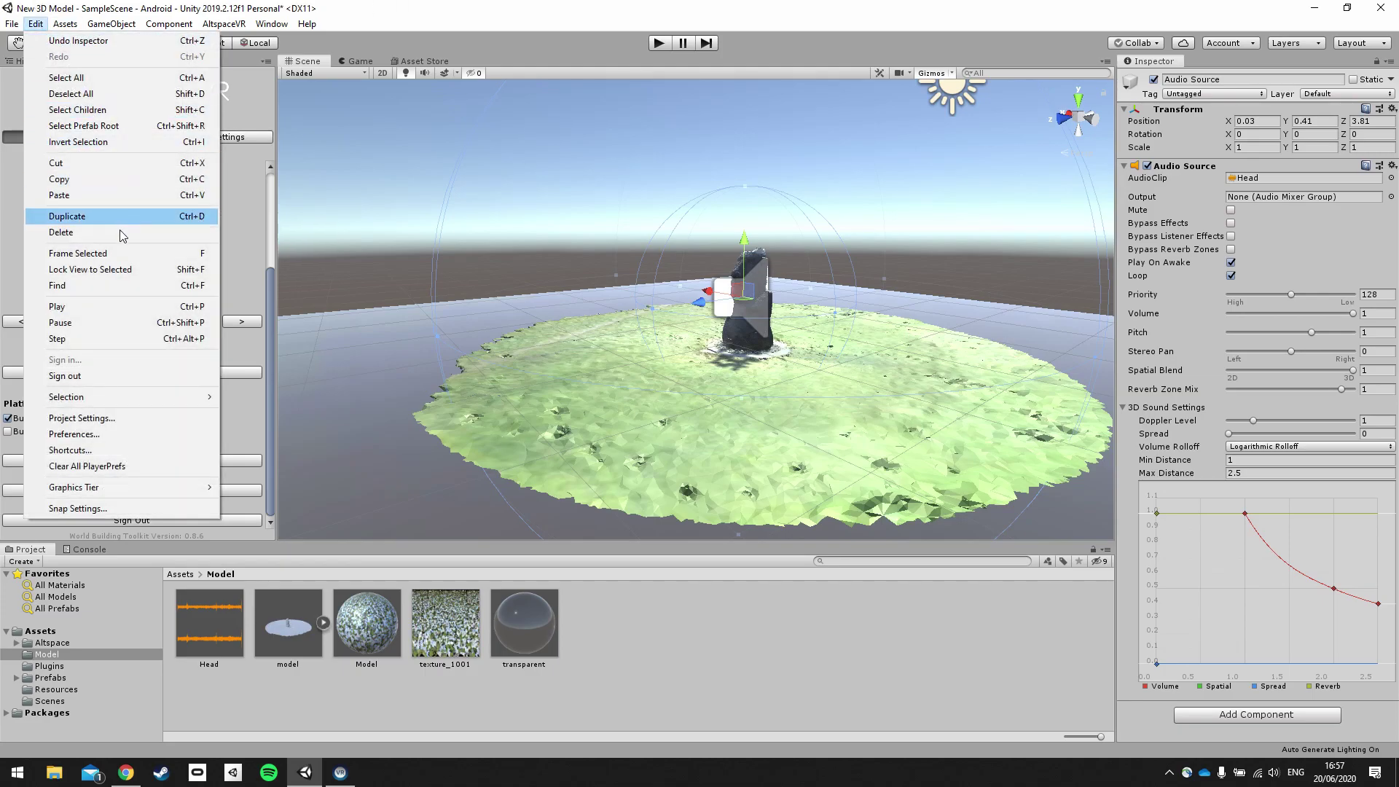
{"action": "left_click", "coordinate": [80, 418]}
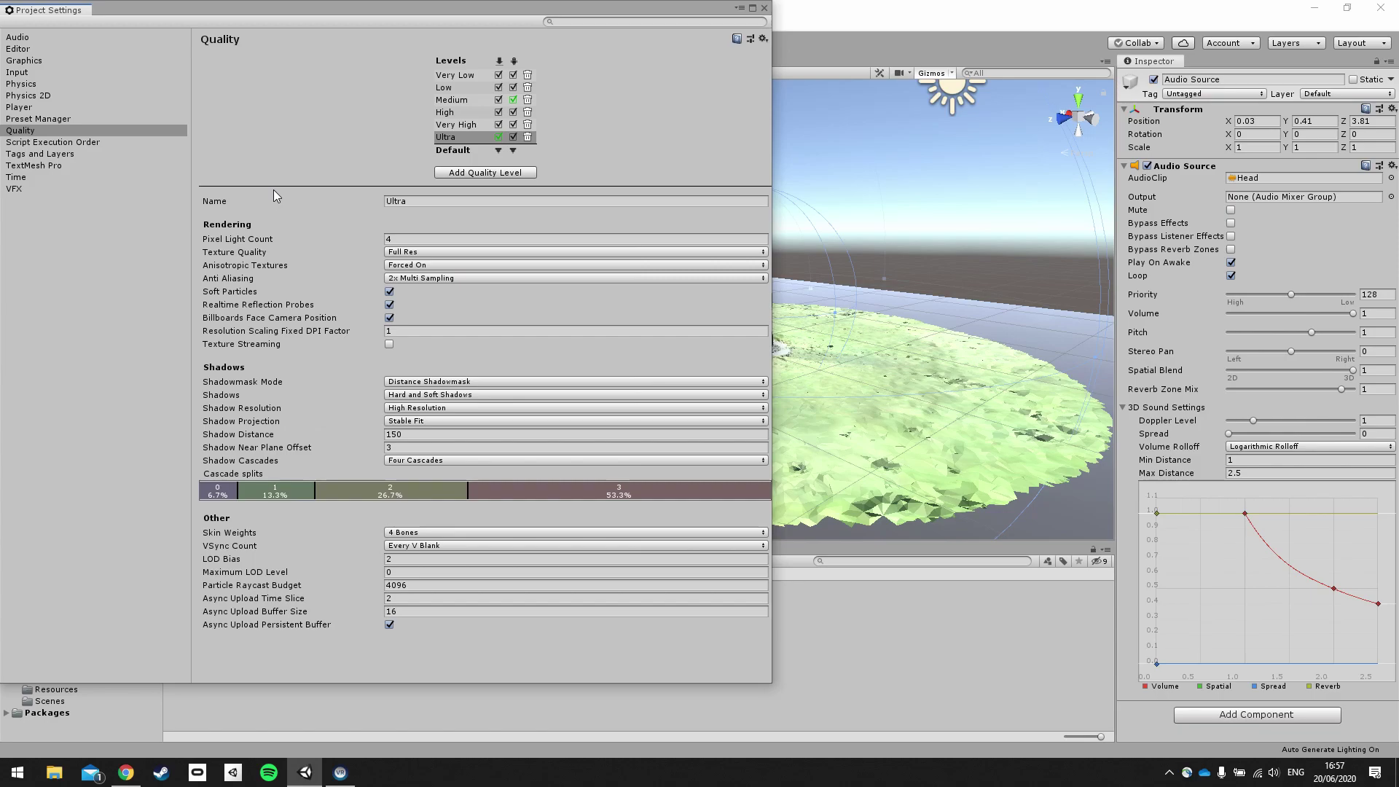
{"action": "left_click", "coordinate": [31, 108]}
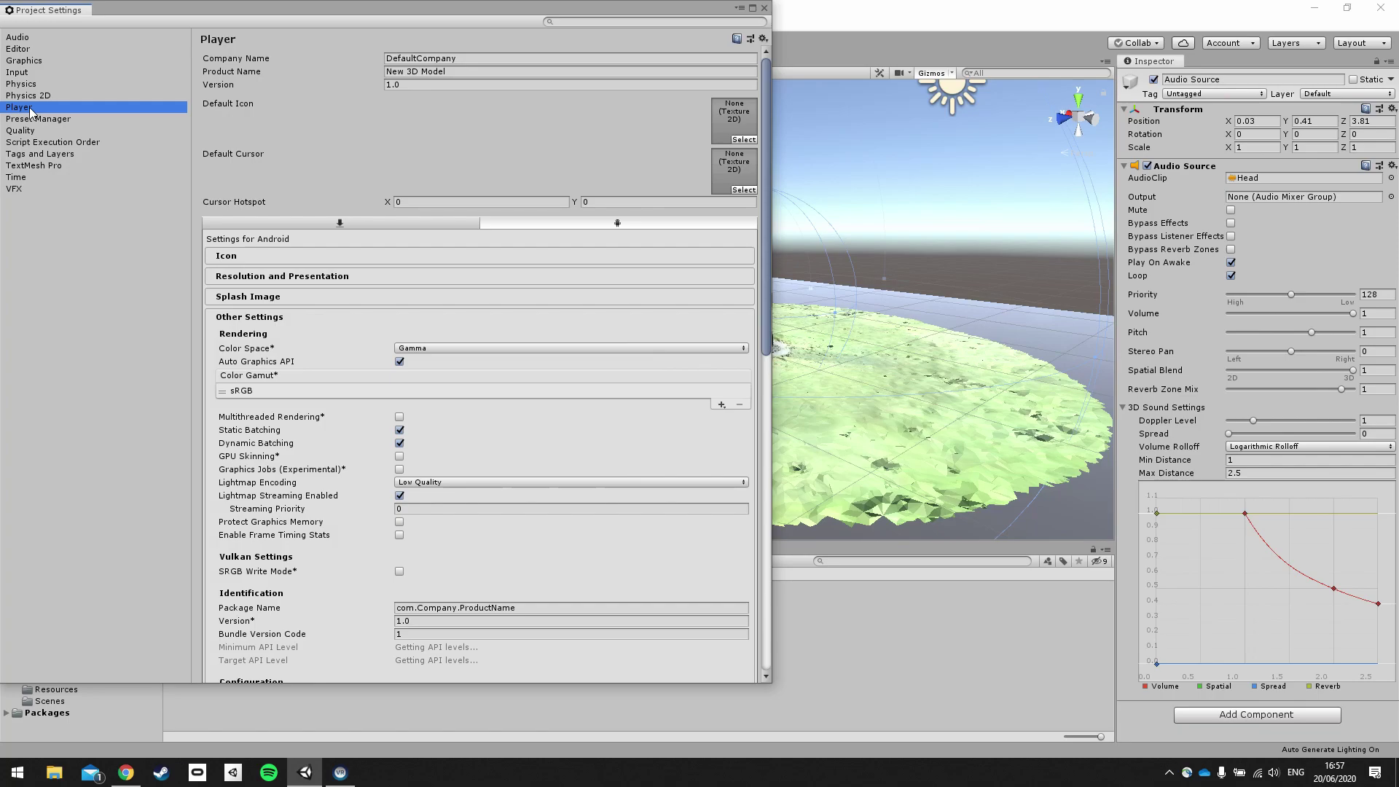
Check XR Settings show VR Supported with Oculus and Multiview, then close Project Settings.
{"action": "scroll", "coordinate": [495, 323], "scroll_direction": "down", "scroll_amount": 1}
{"action": "scroll", "coordinate": [347, 382], "scroll_direction": "down", "scroll_amount": 10}
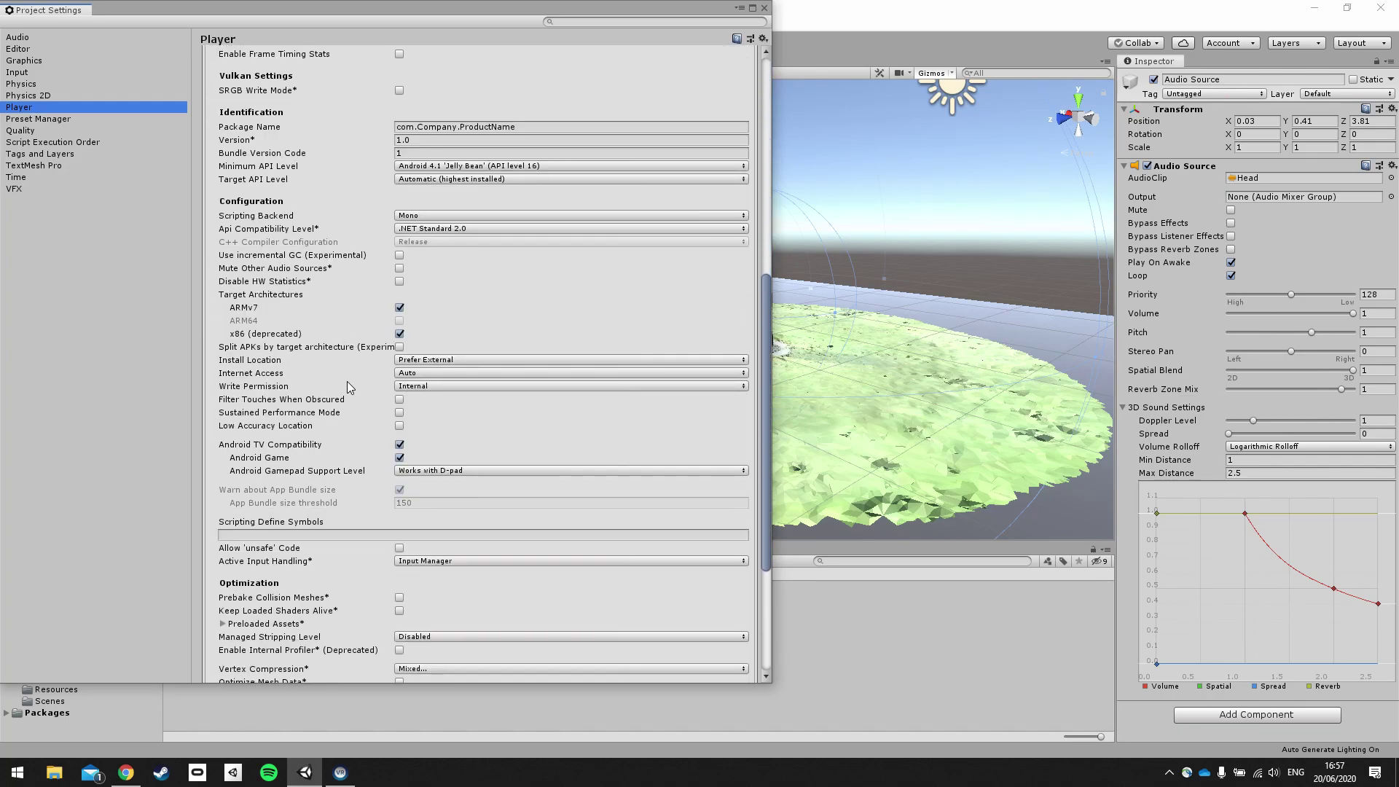
{"action": "scroll", "coordinate": [347, 382], "scroll_direction": "down", "scroll_amount": 5}
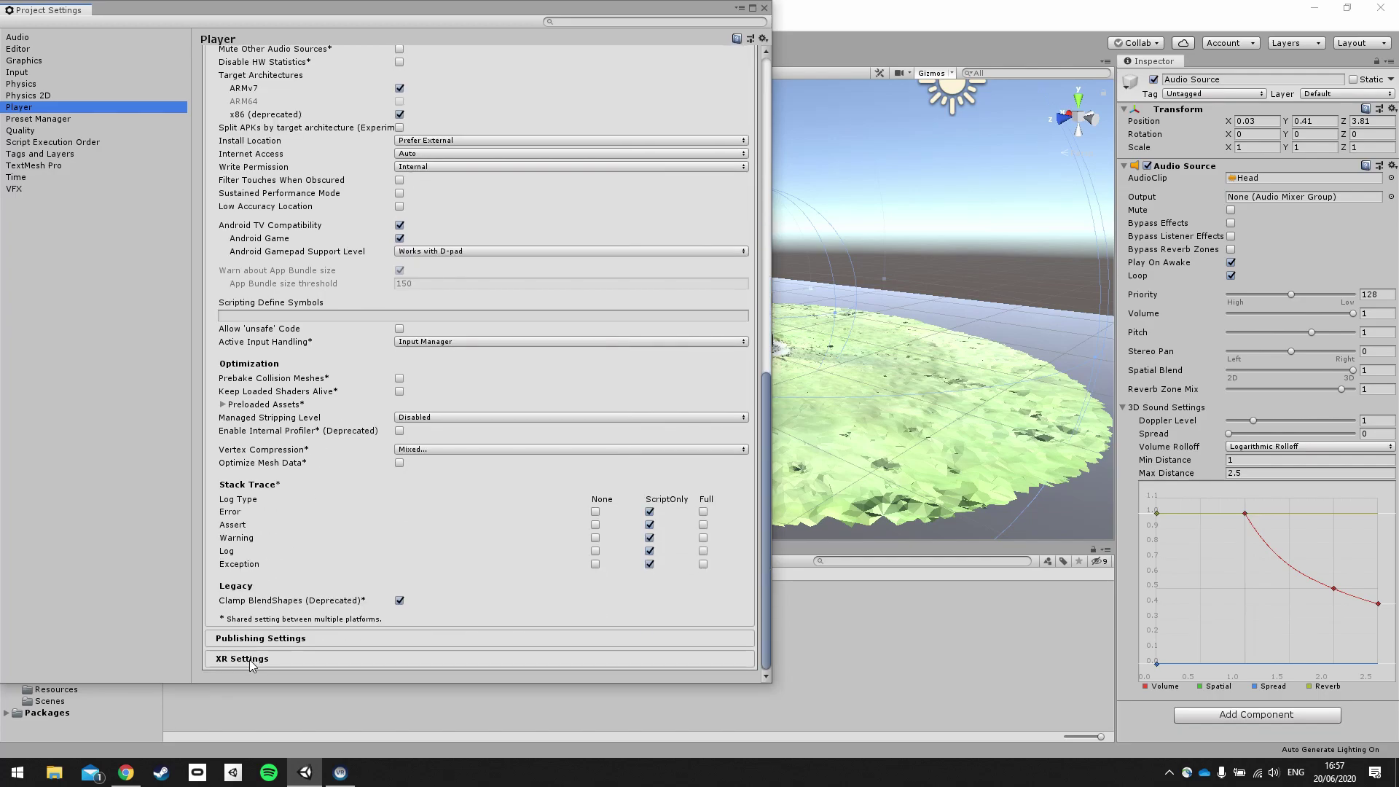
{"action": "left_click", "coordinate": [252, 658]}
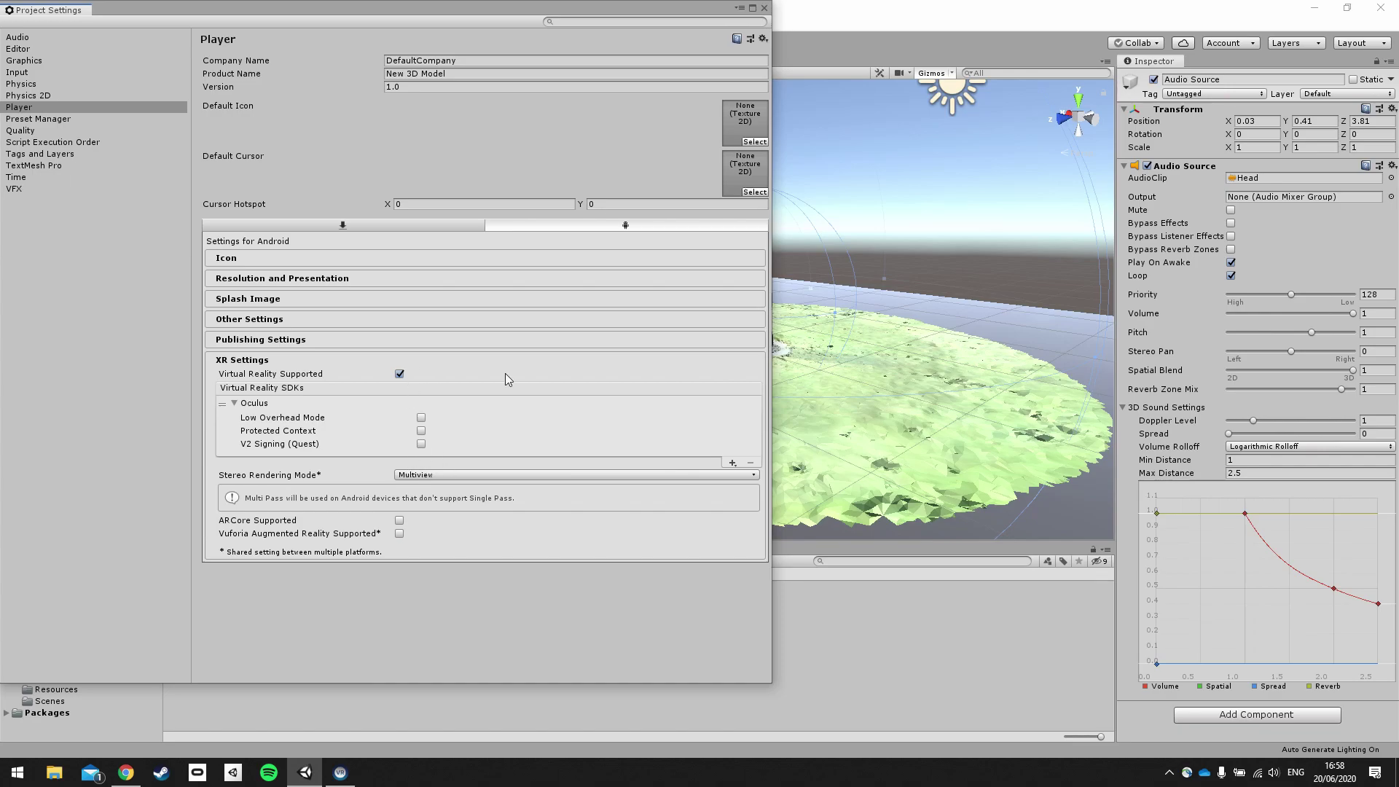
{"action": "left_click", "coordinate": [764, 8]}
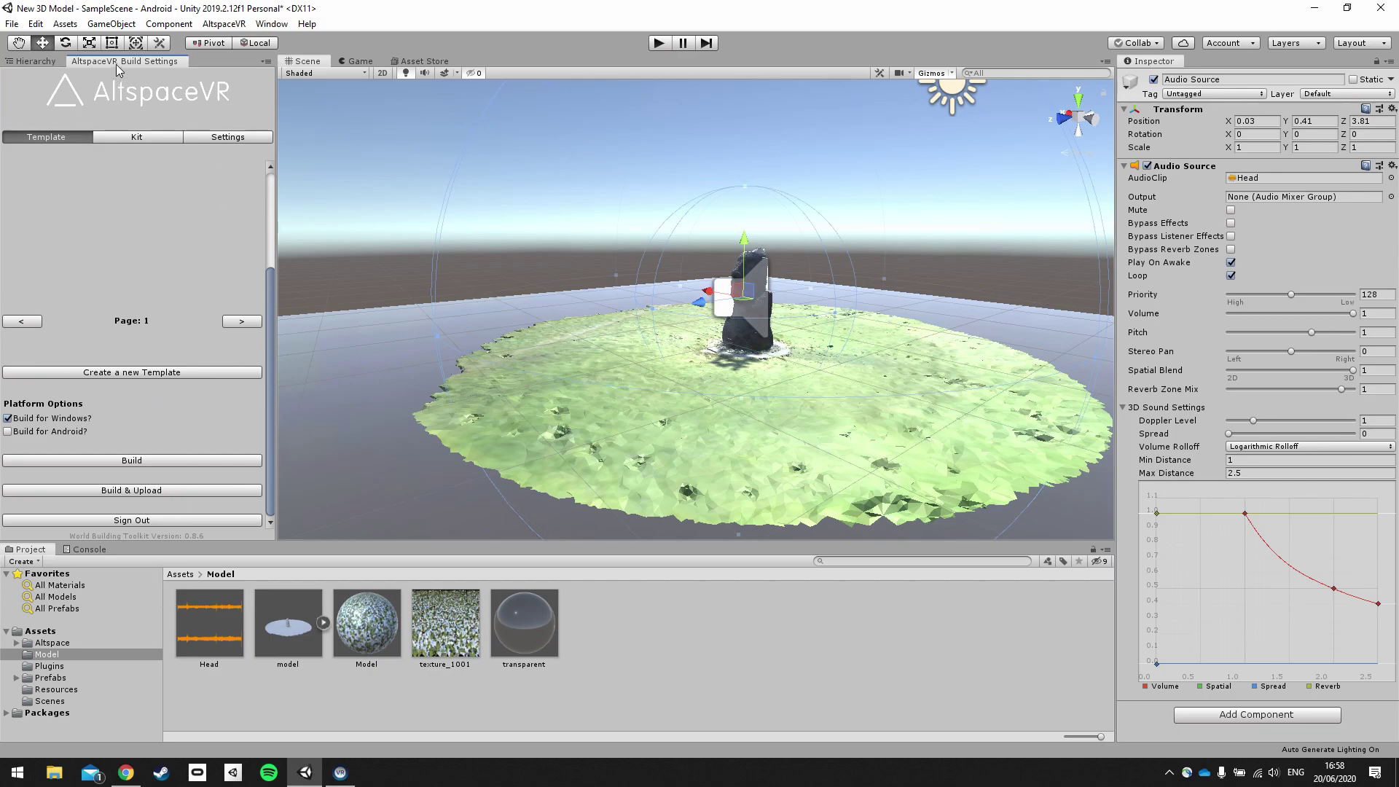
Build and upload the scene to the AltspaceVR template, then bring back the Hierarchy.
{"action": "left_click", "coordinate": [126, 493]}
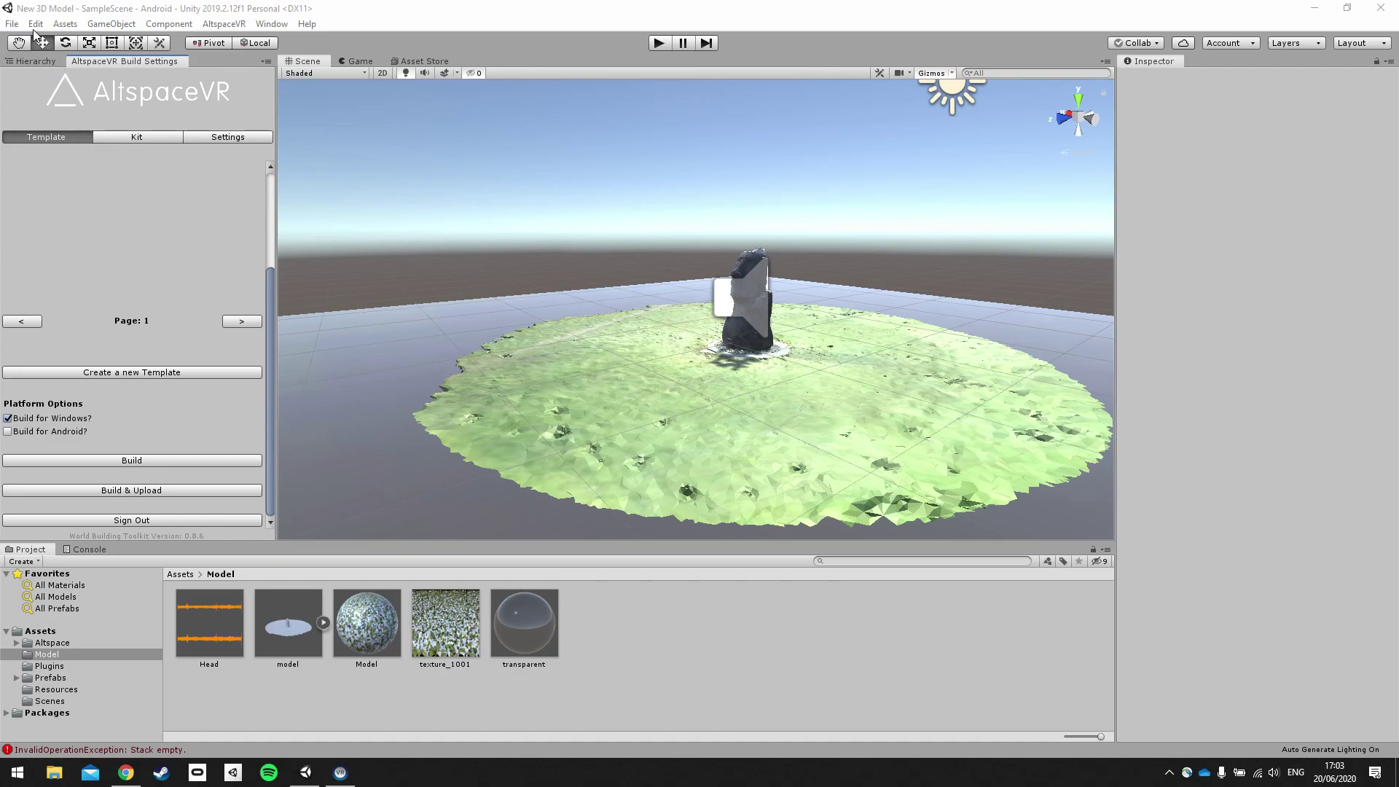
{"action": "left_click", "coordinate": [24, 63]}
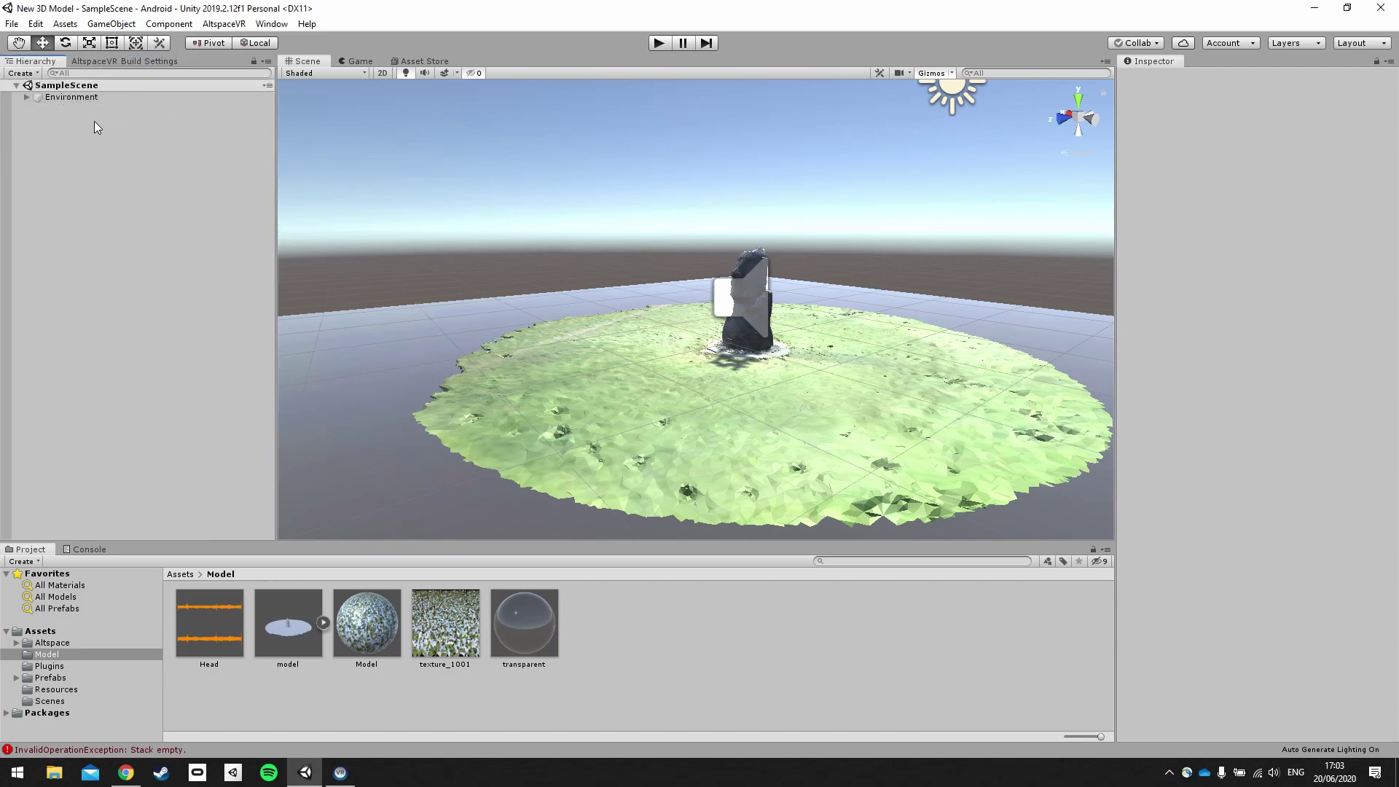
Expand the Environment group to reveal Audio Source, Plane, model and Directional Light, then open Windows search.
{"action": "left_click", "coordinate": [26, 98]}
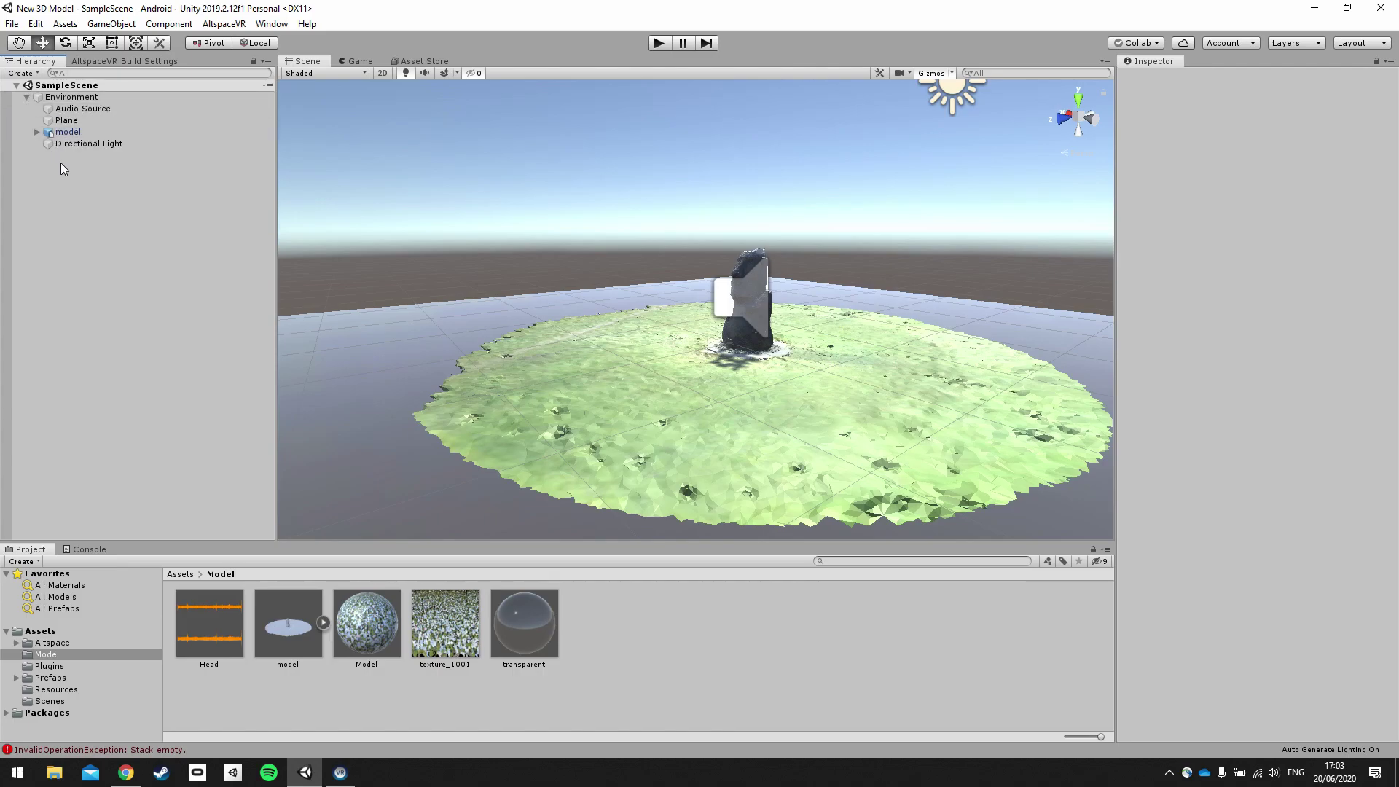
{"action": "left_click", "coordinate": [79, 102]}
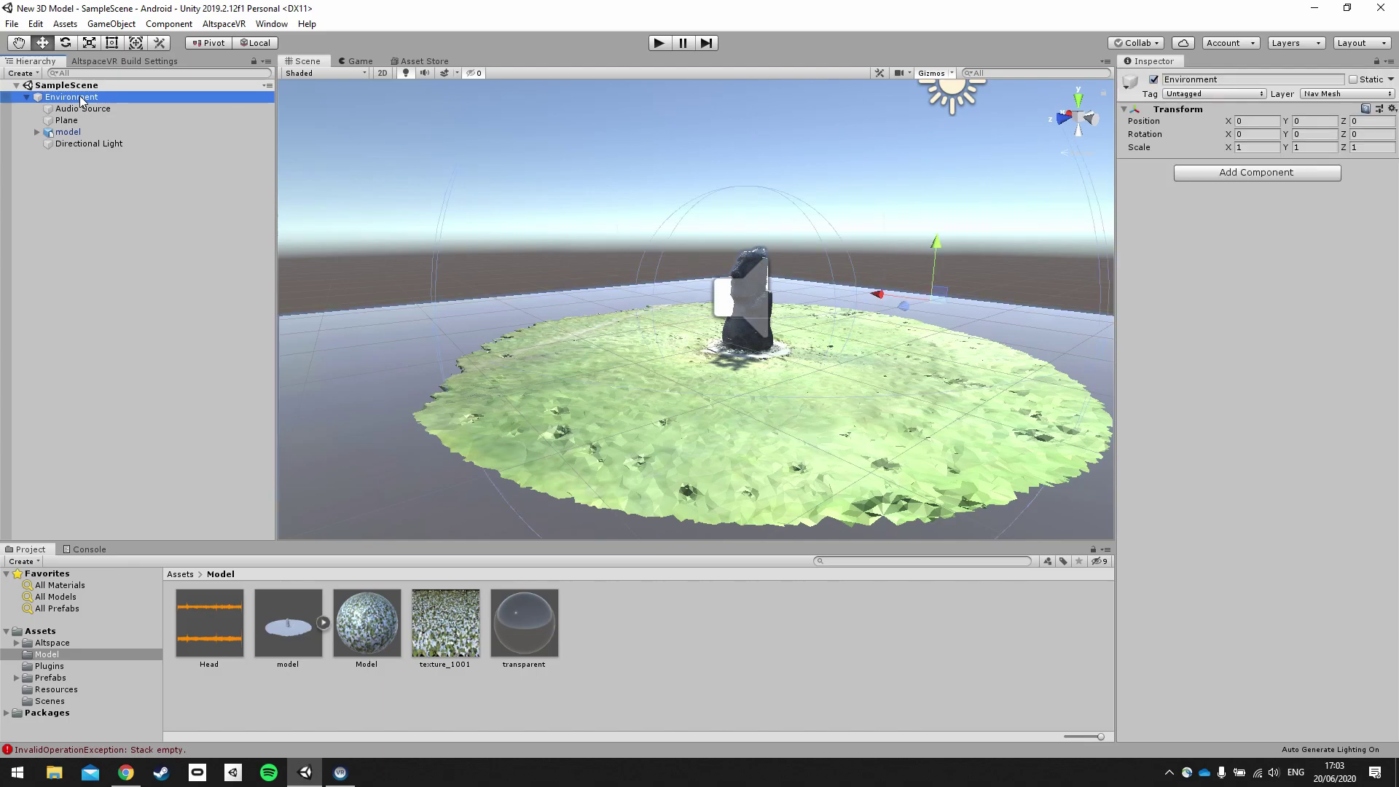
{"action": "left_click", "coordinate": [76, 195]}
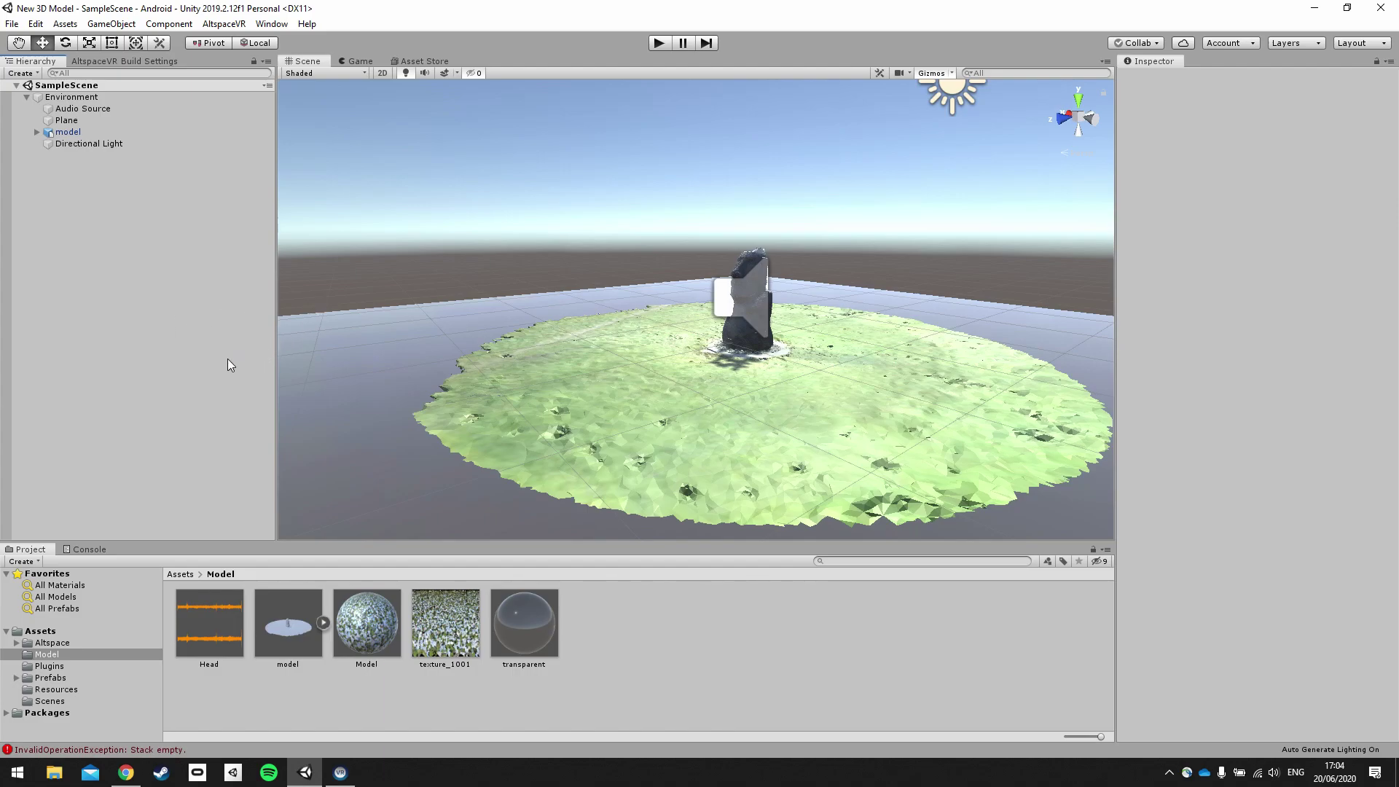
{"action": "key", "text": "super+s"}
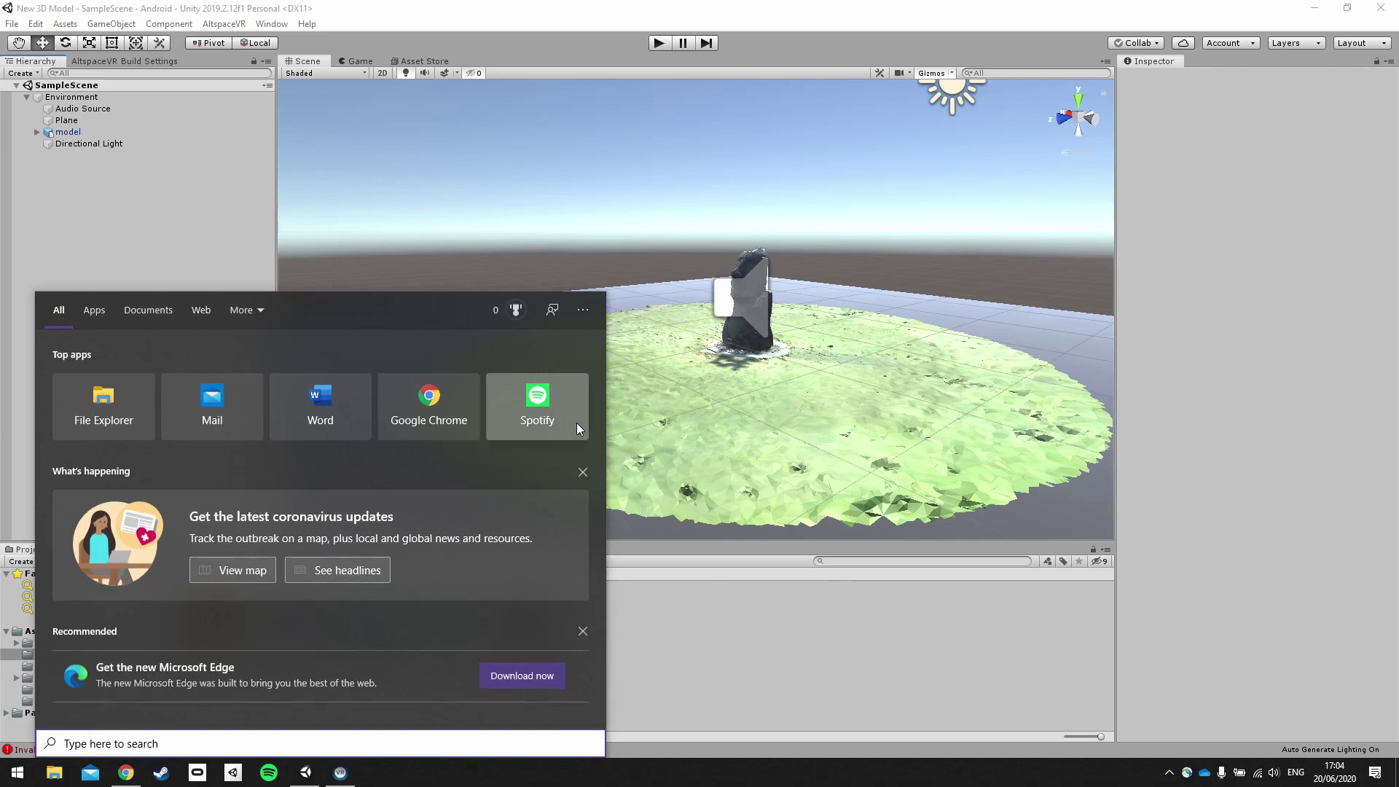
Return to Unity and save the scene with File > Save.
{"action": "left_click", "coordinate": [210, 212]}
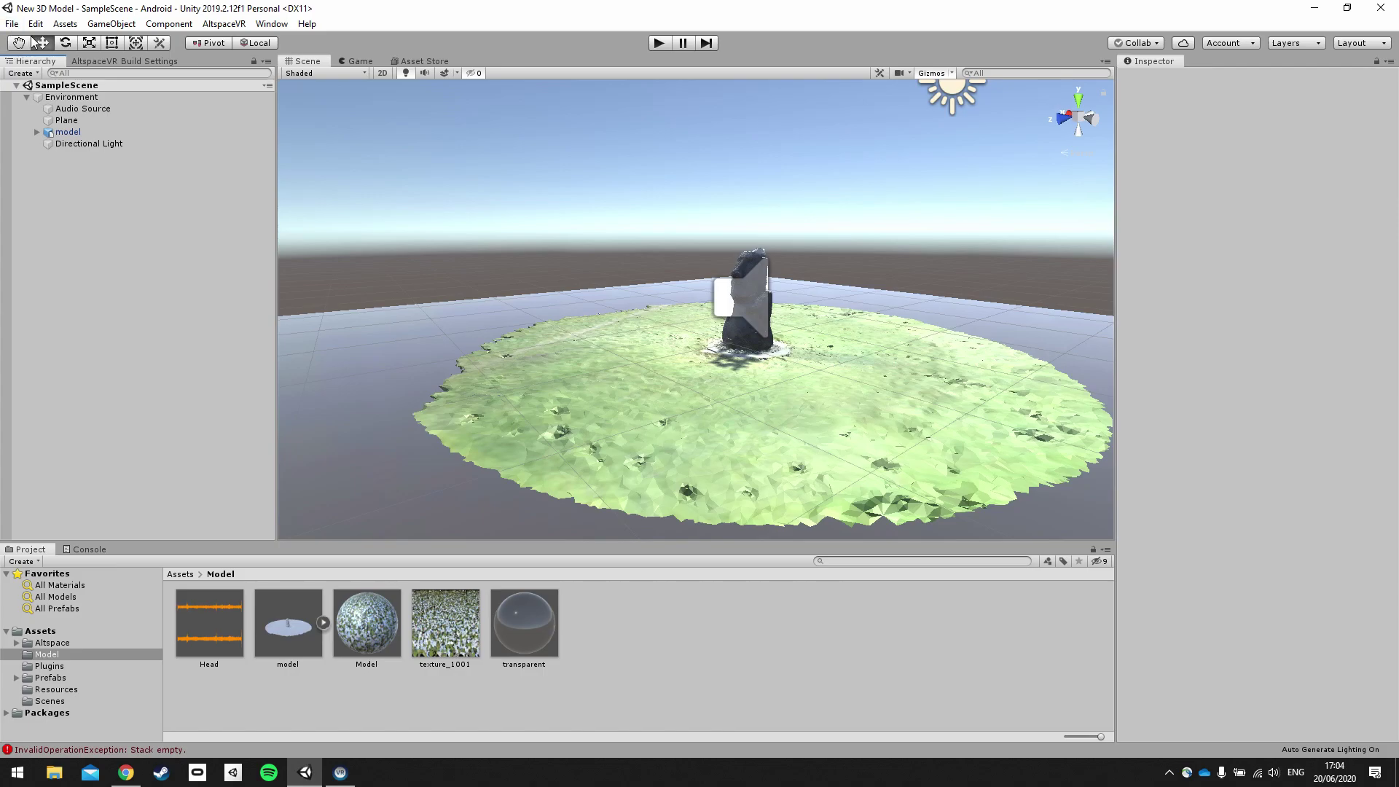
{"action": "left_click", "coordinate": [12, 24]}
{"action": "left_click", "coordinate": [34, 80]}
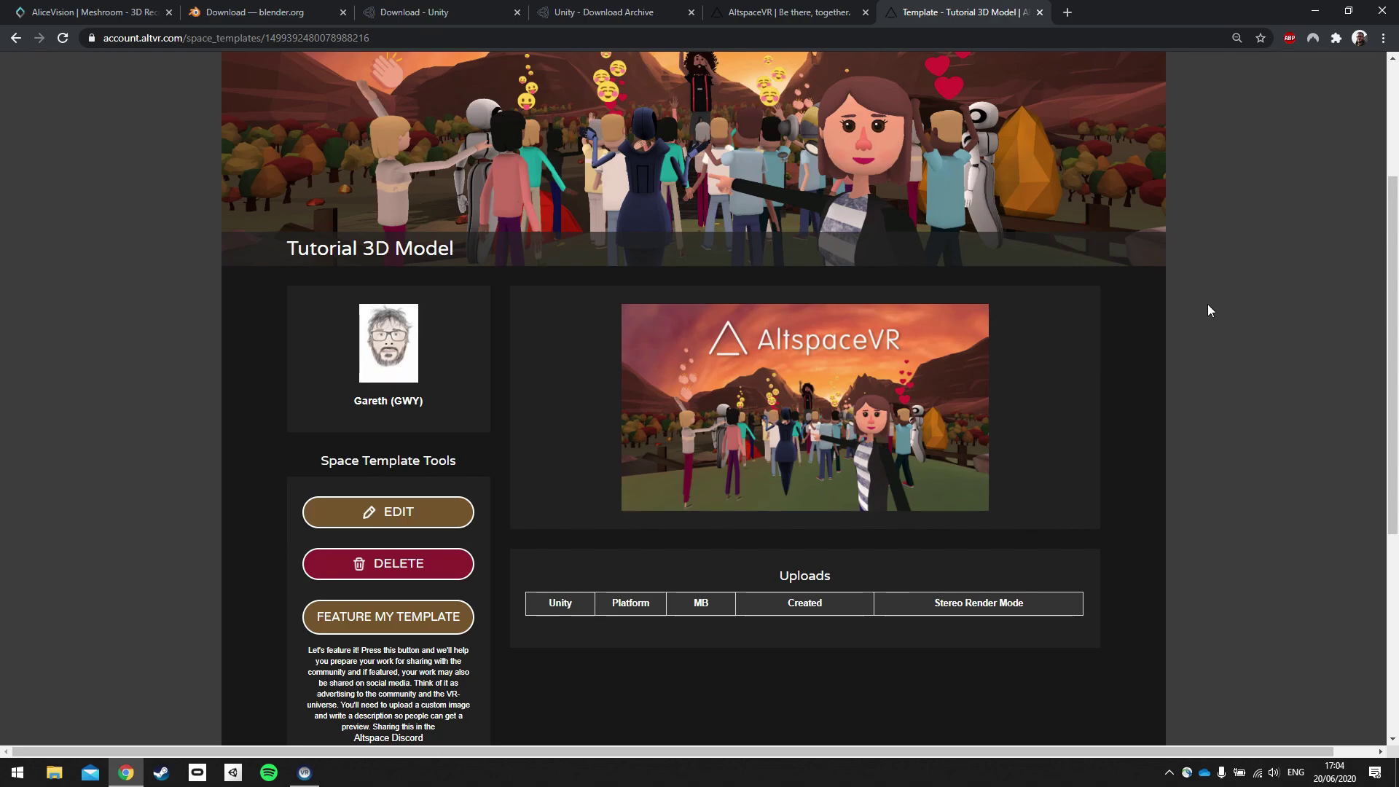
On the AltspaceVR website, go to More > Worlds > My Worlds > Universes.
{"action": "scroll", "coordinate": [1210, 310], "scroll_direction": "up", "scroll_amount": 3}
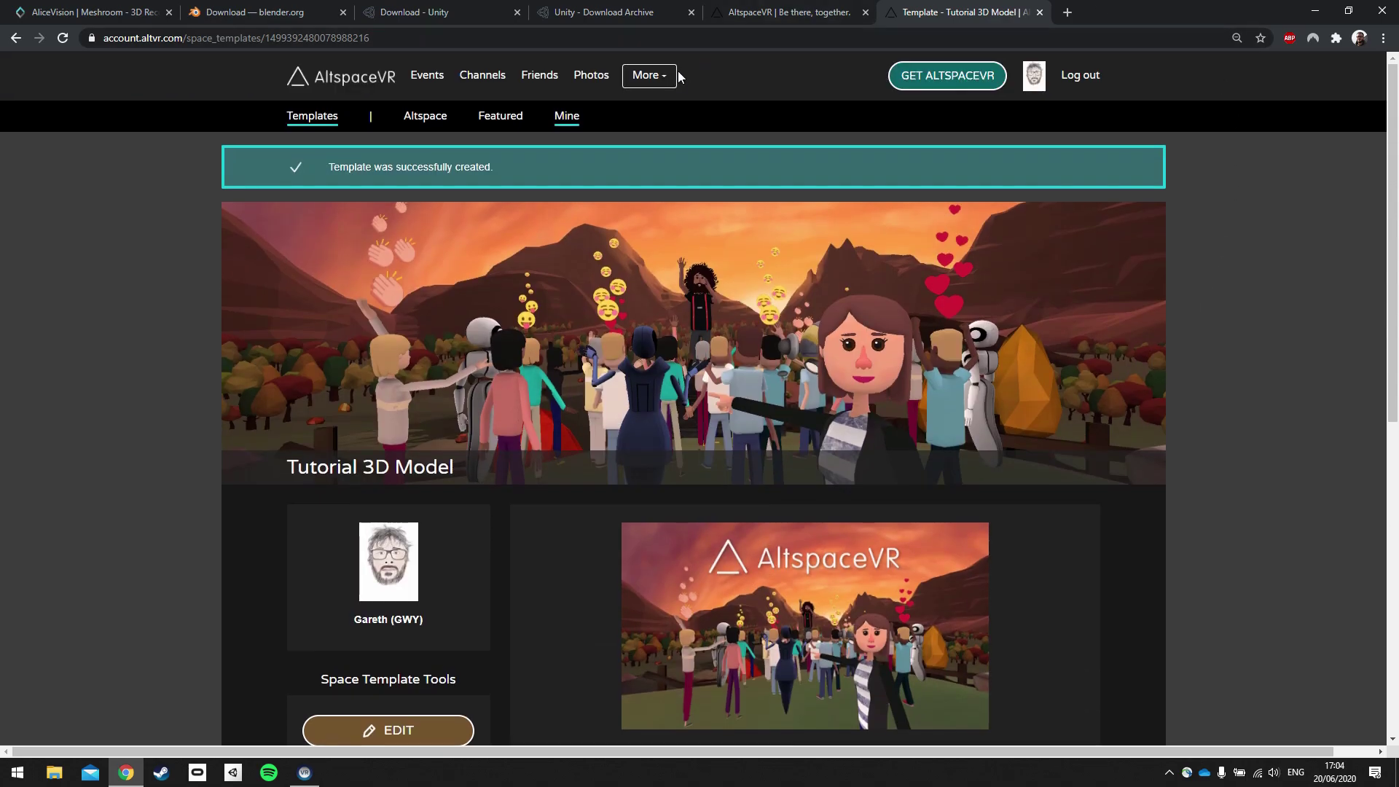
{"action": "left_click", "coordinate": [671, 80]}
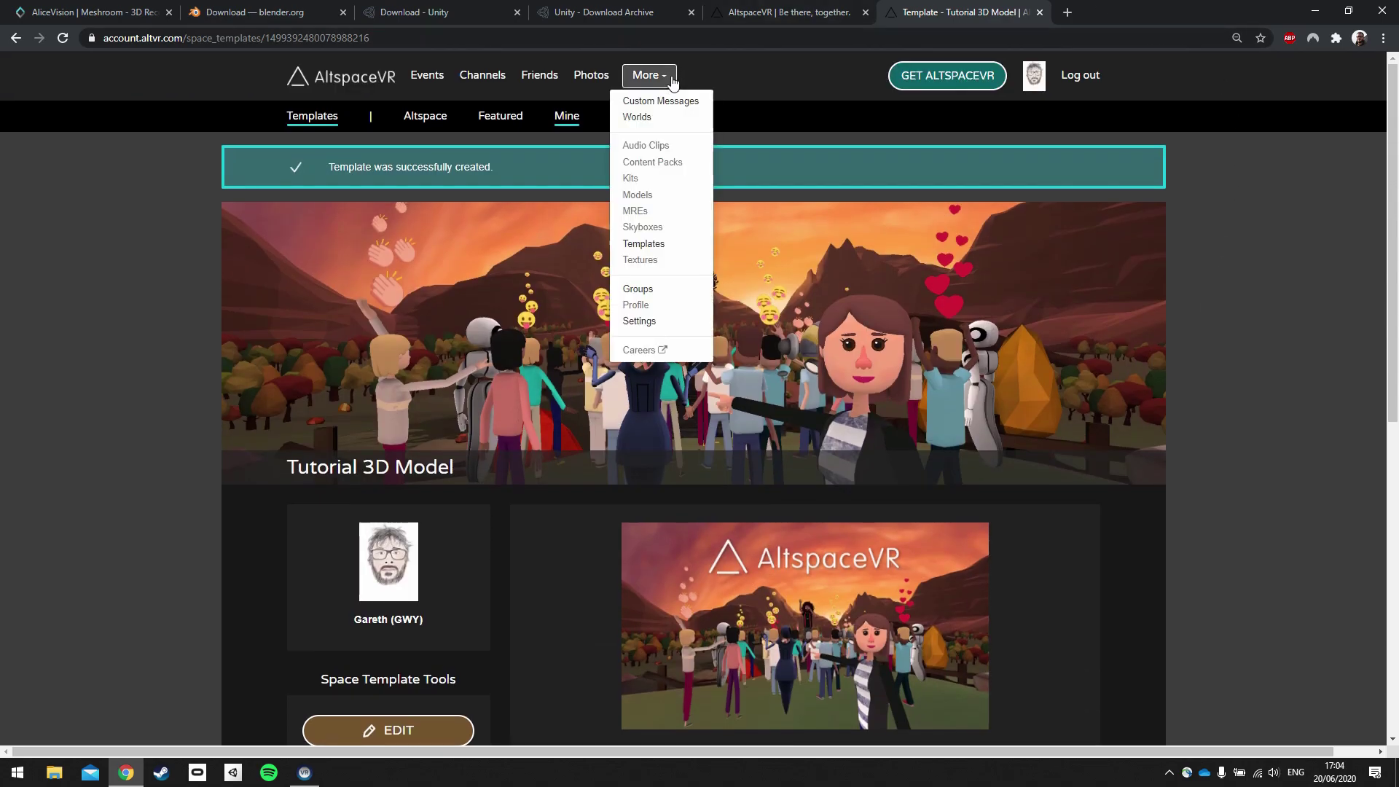
{"action": "left_click", "coordinate": [654, 118]}
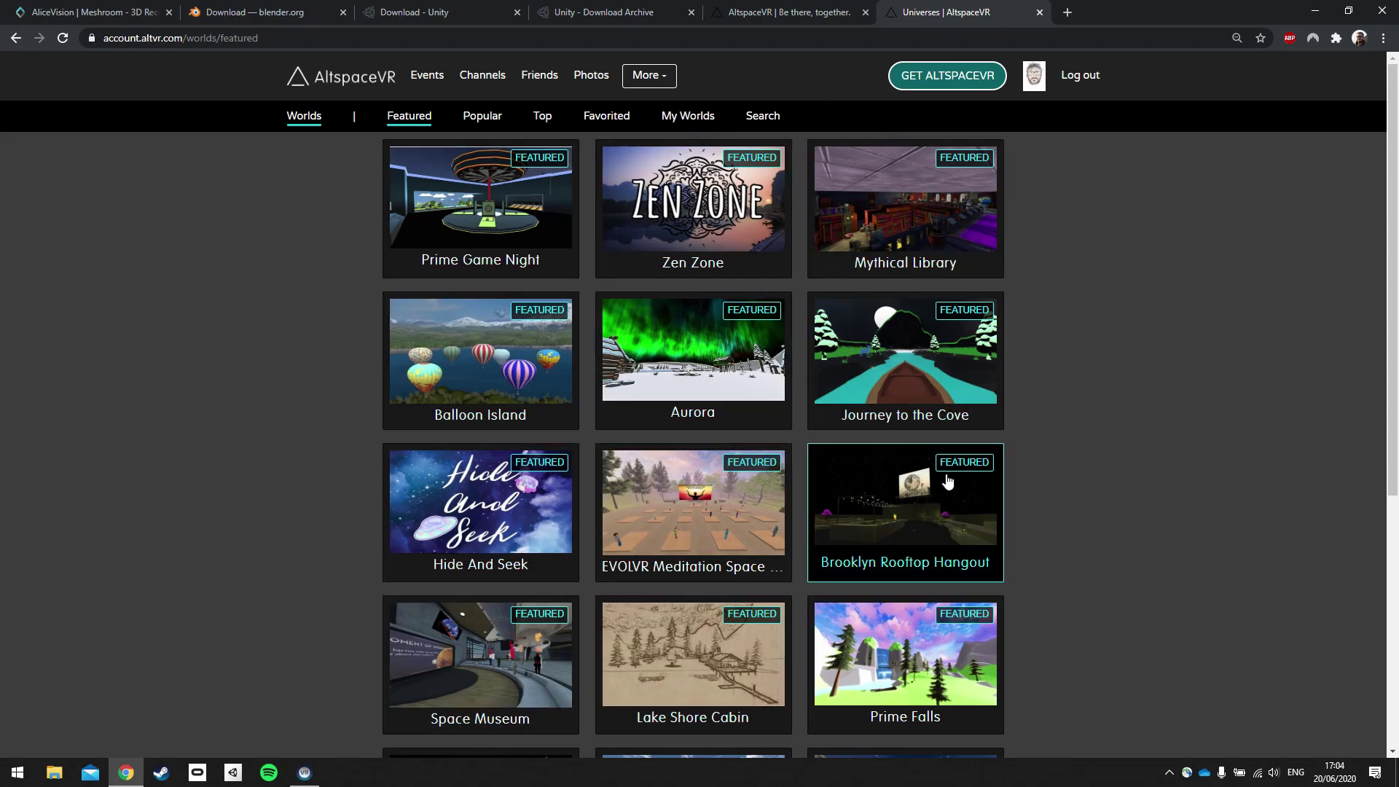
{"action": "left_click", "coordinate": [691, 126]}
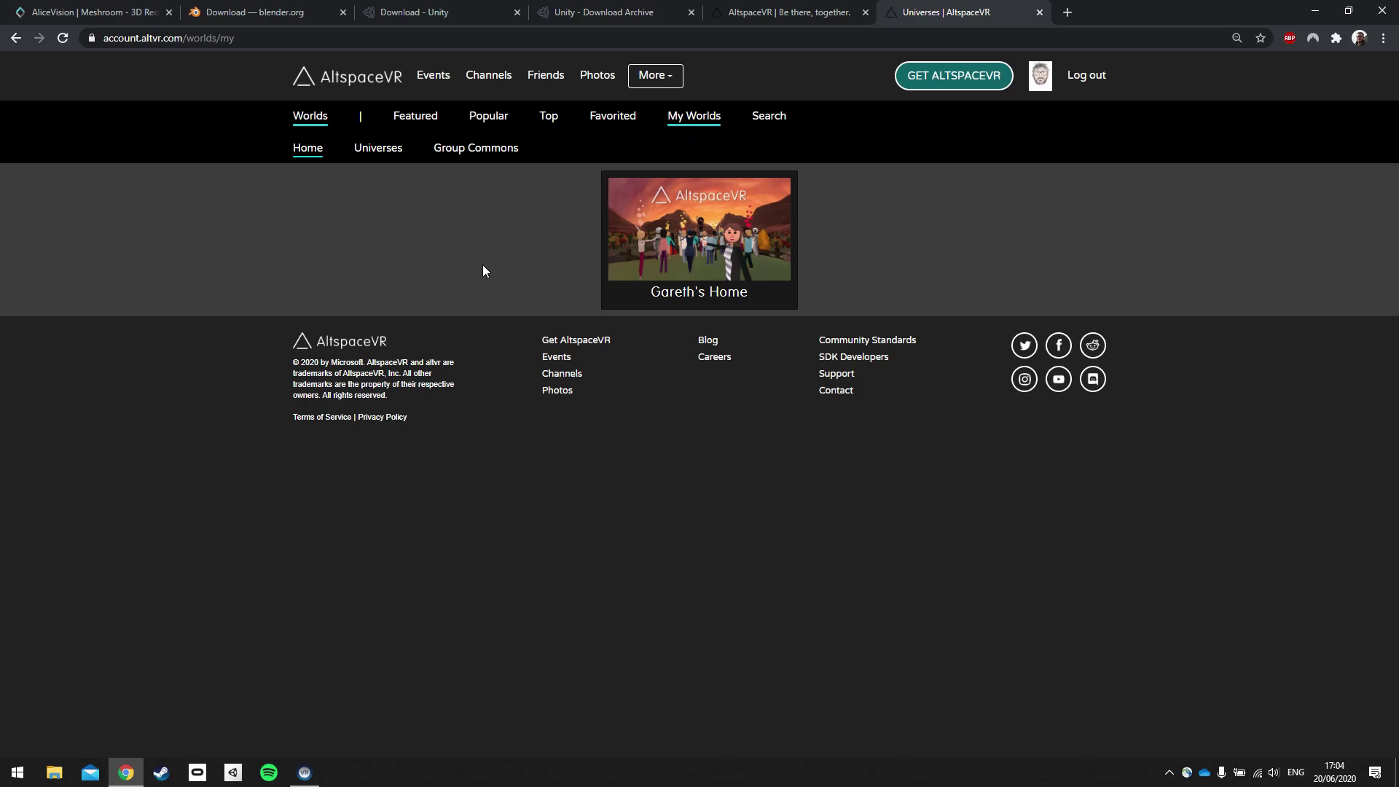
{"action": "left_click", "coordinate": [376, 154]}
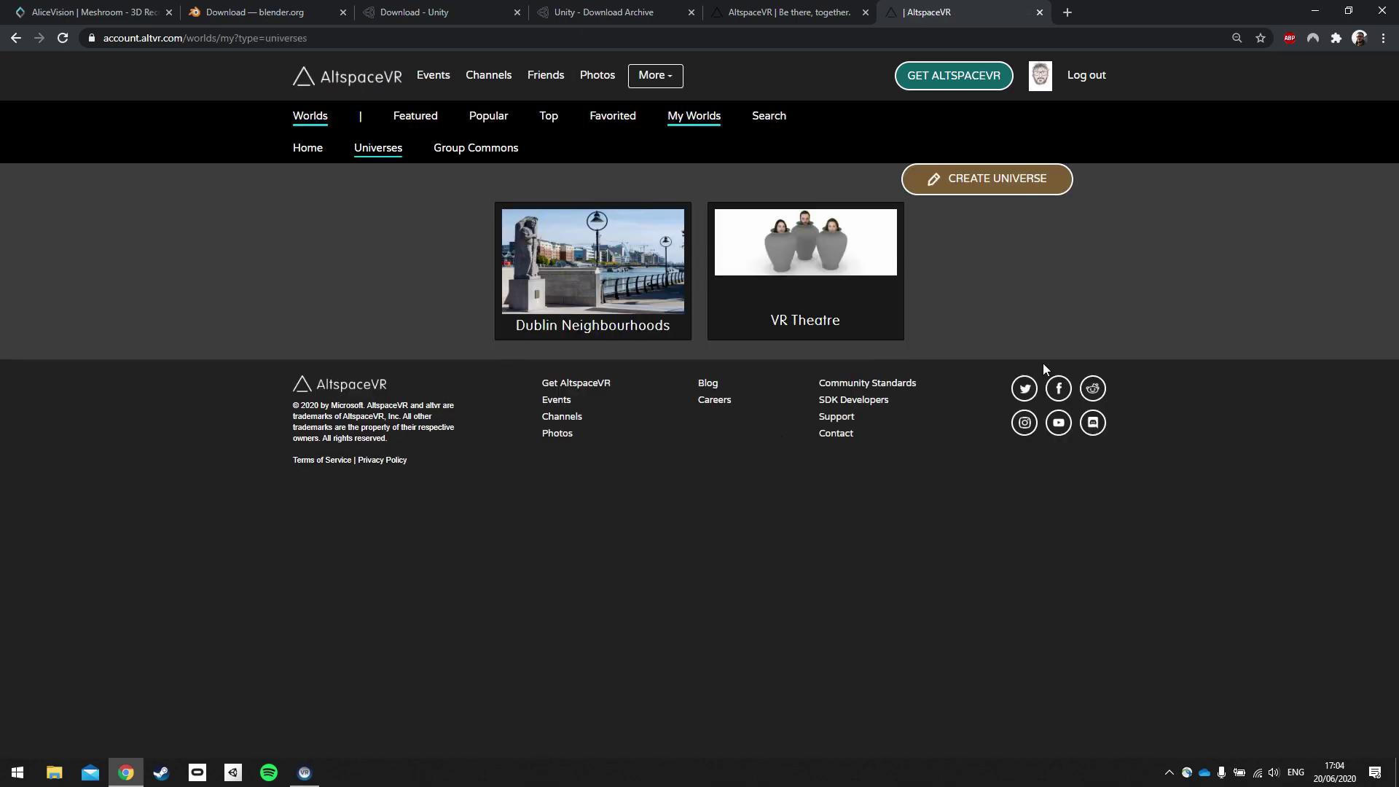
Start a new universe named '3D Model World' and submit the name.
{"action": "left_click", "coordinate": [1033, 194]}
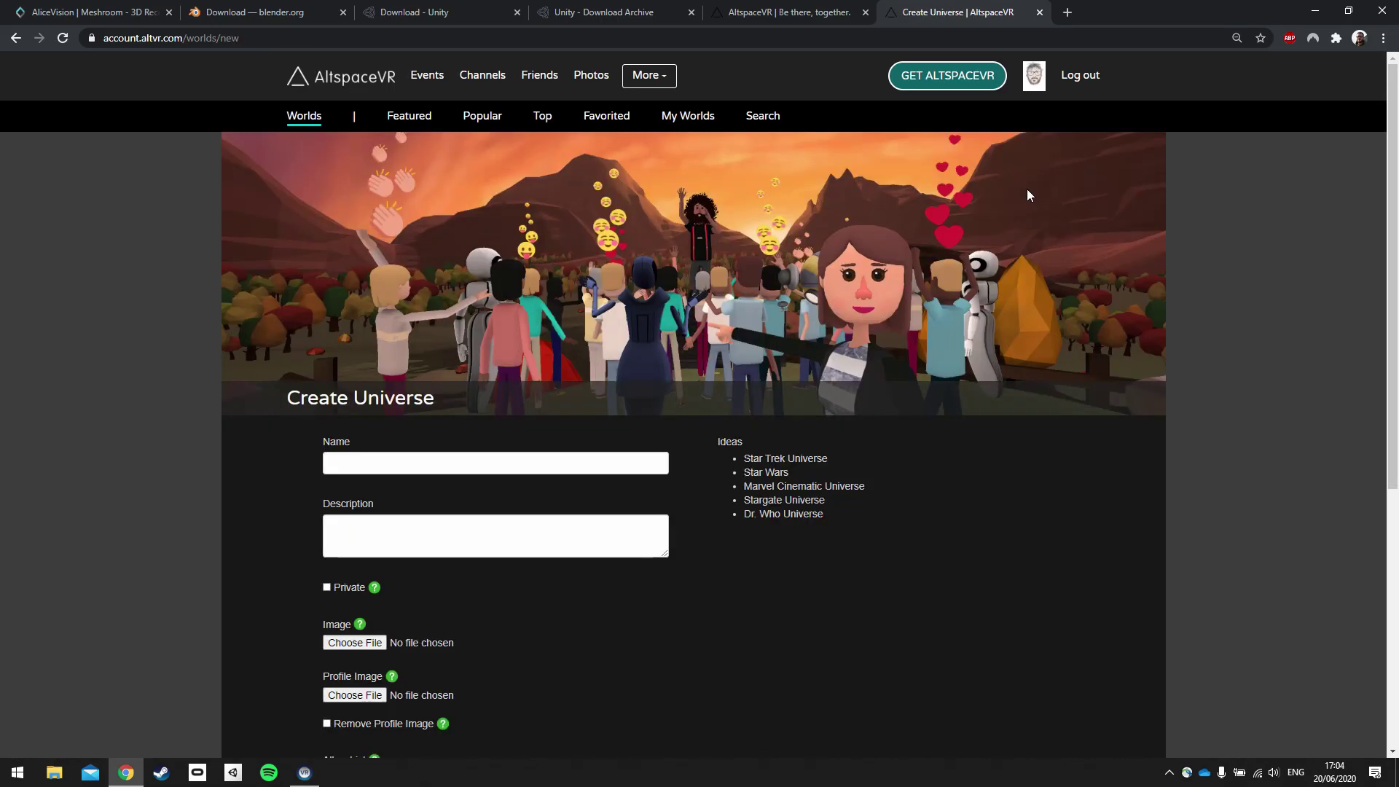
{"action": "left_click", "coordinate": [427, 463]}
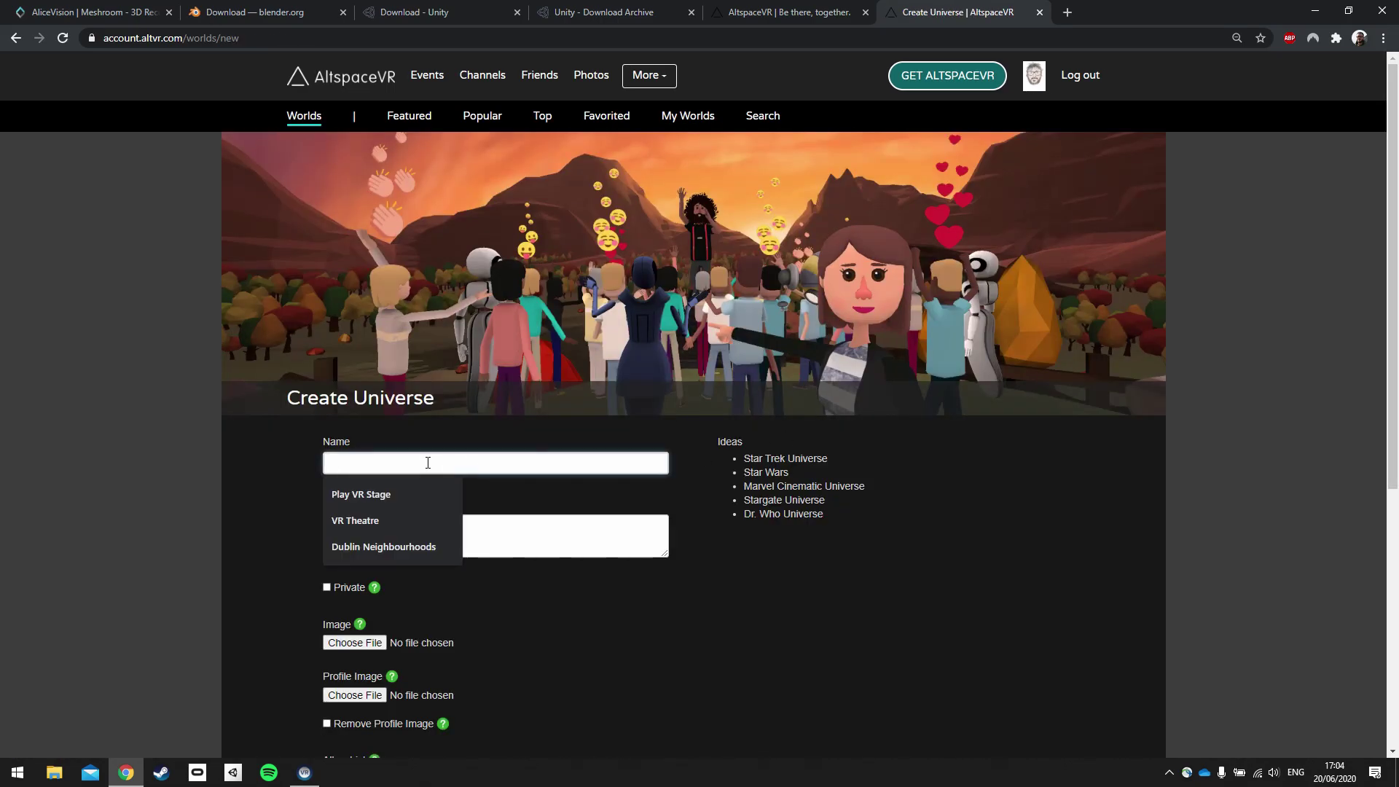
{"action": "type", "text": "Sd"}
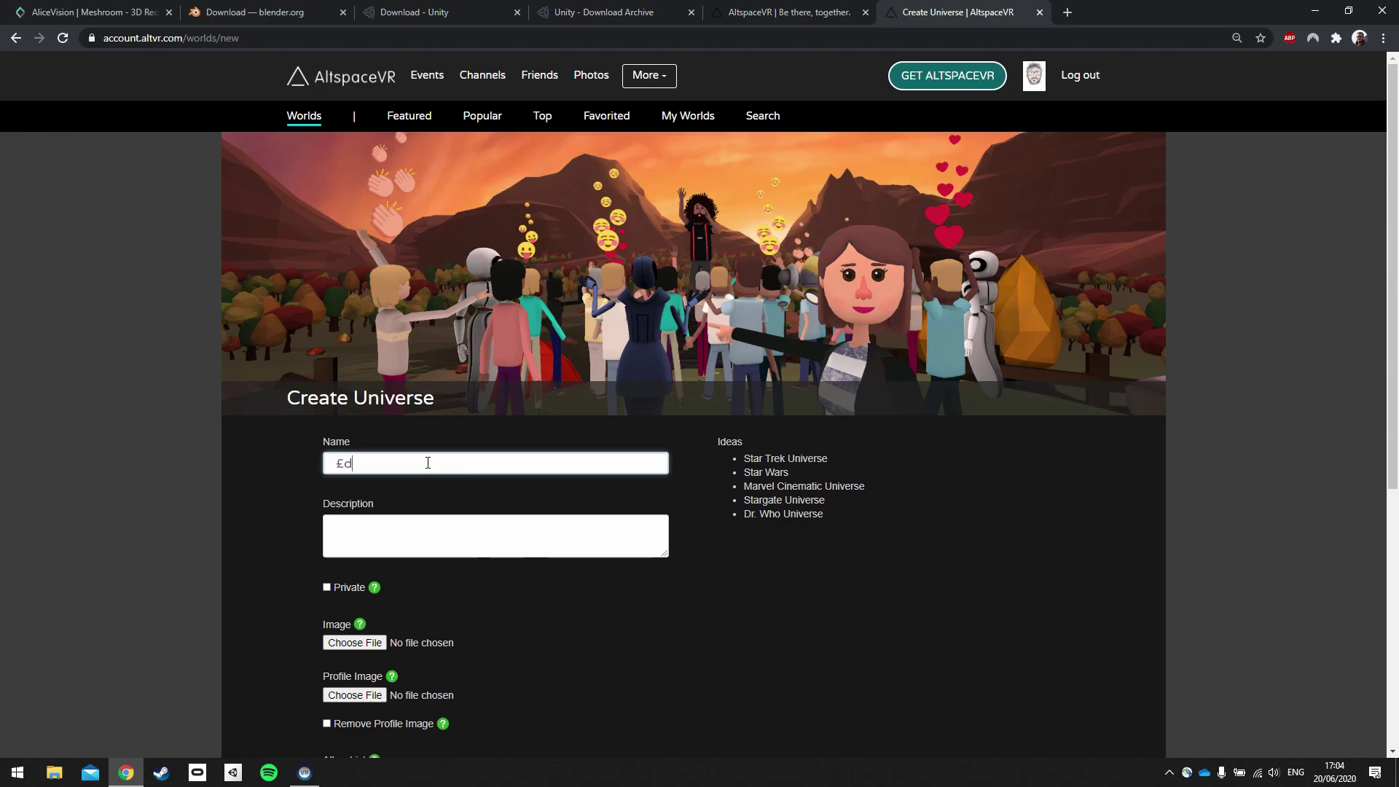
{"action": "key", "text": "BackSpace"}
{"action": "key", "text": "BackSpace"}
{"action": "type", "text": "3D Model World"}
{"action": "scroll", "coordinate": [394, 547], "scroll_direction": "down", "scroll_amount": 1}
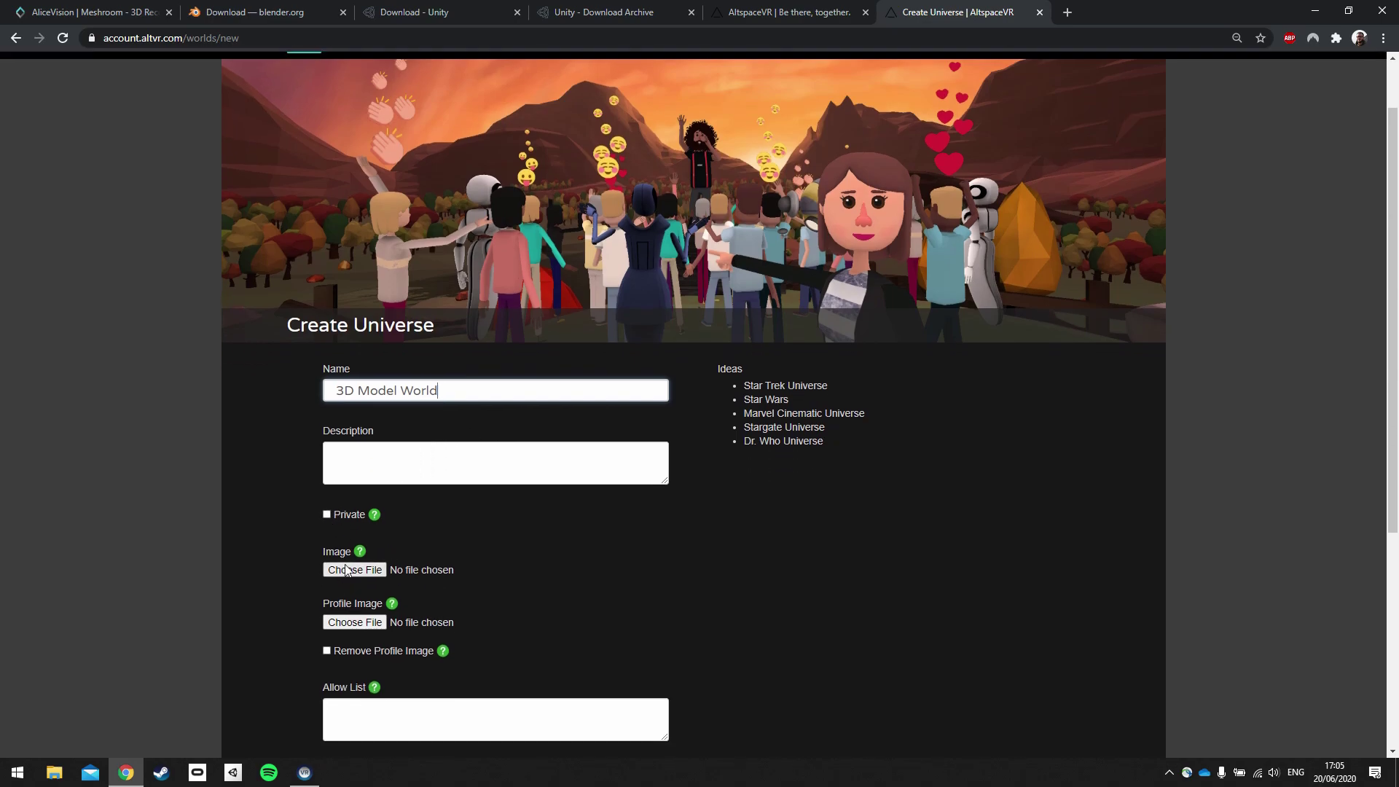
{"action": "scroll", "coordinate": [348, 484], "scroll_direction": "down", "scroll_amount": 1}
{"action": "scroll", "coordinate": [292, 594], "scroll_direction": "down", "scroll_amount": 4}
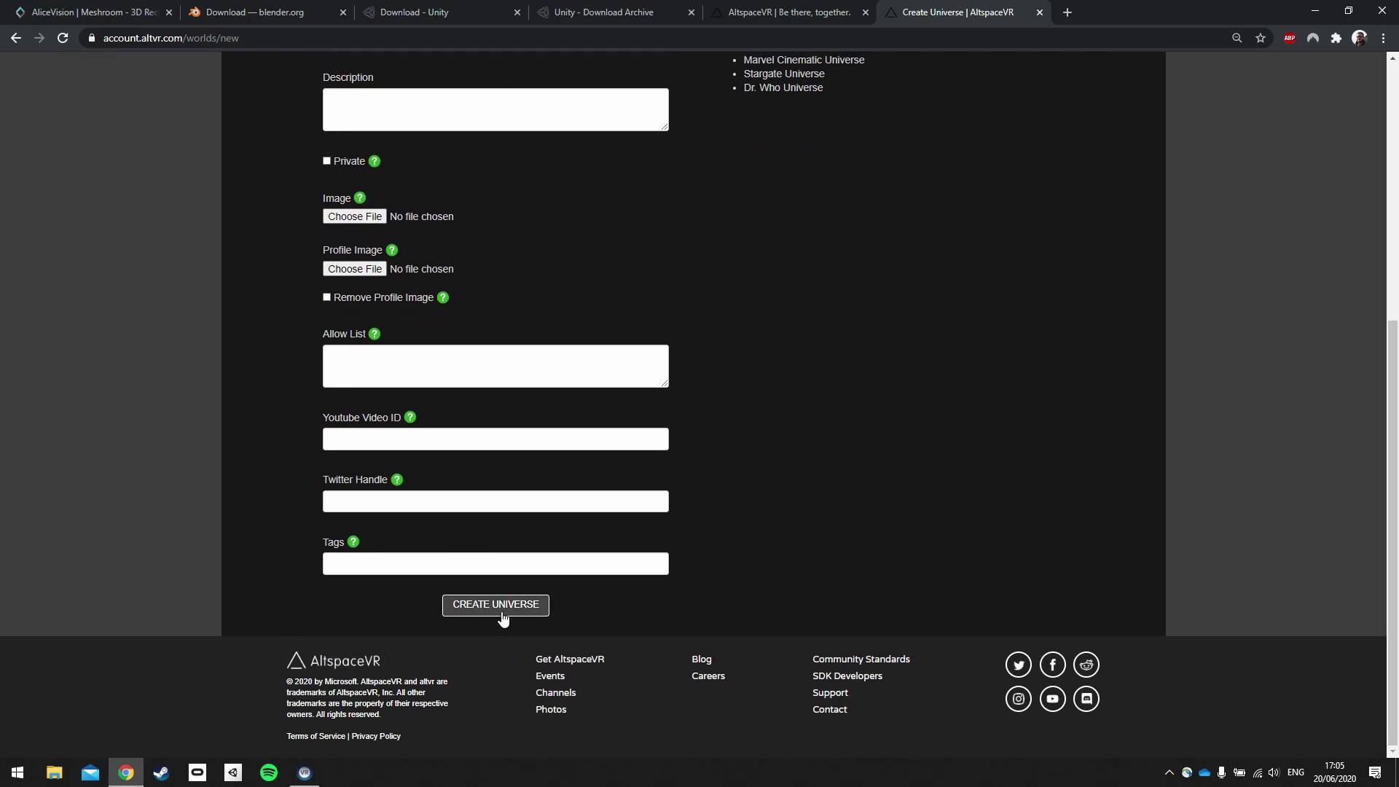
{"action": "left_click", "coordinate": [497, 606]}
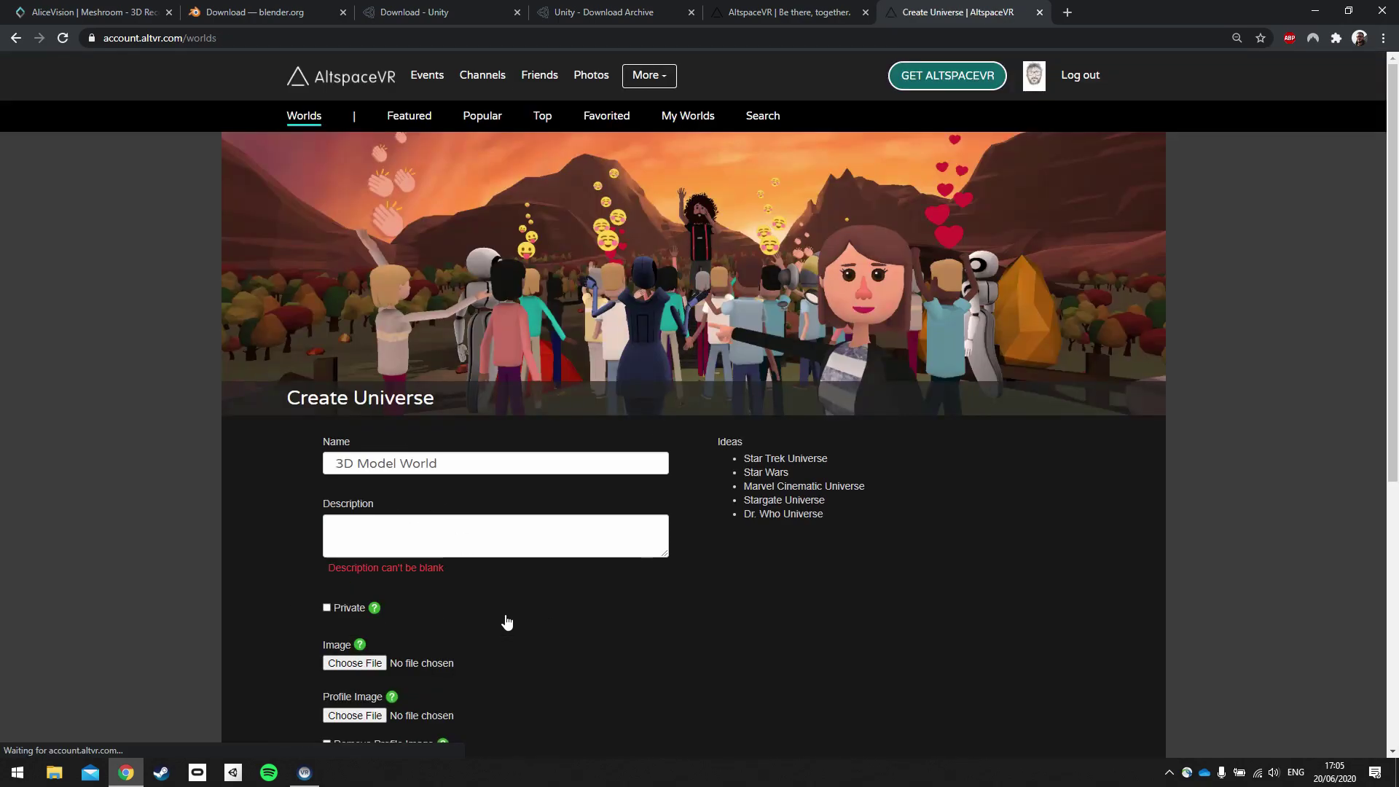
Give the universe the description '3D Model World Demo' and create it.
{"action": "left_click", "coordinate": [457, 524]}
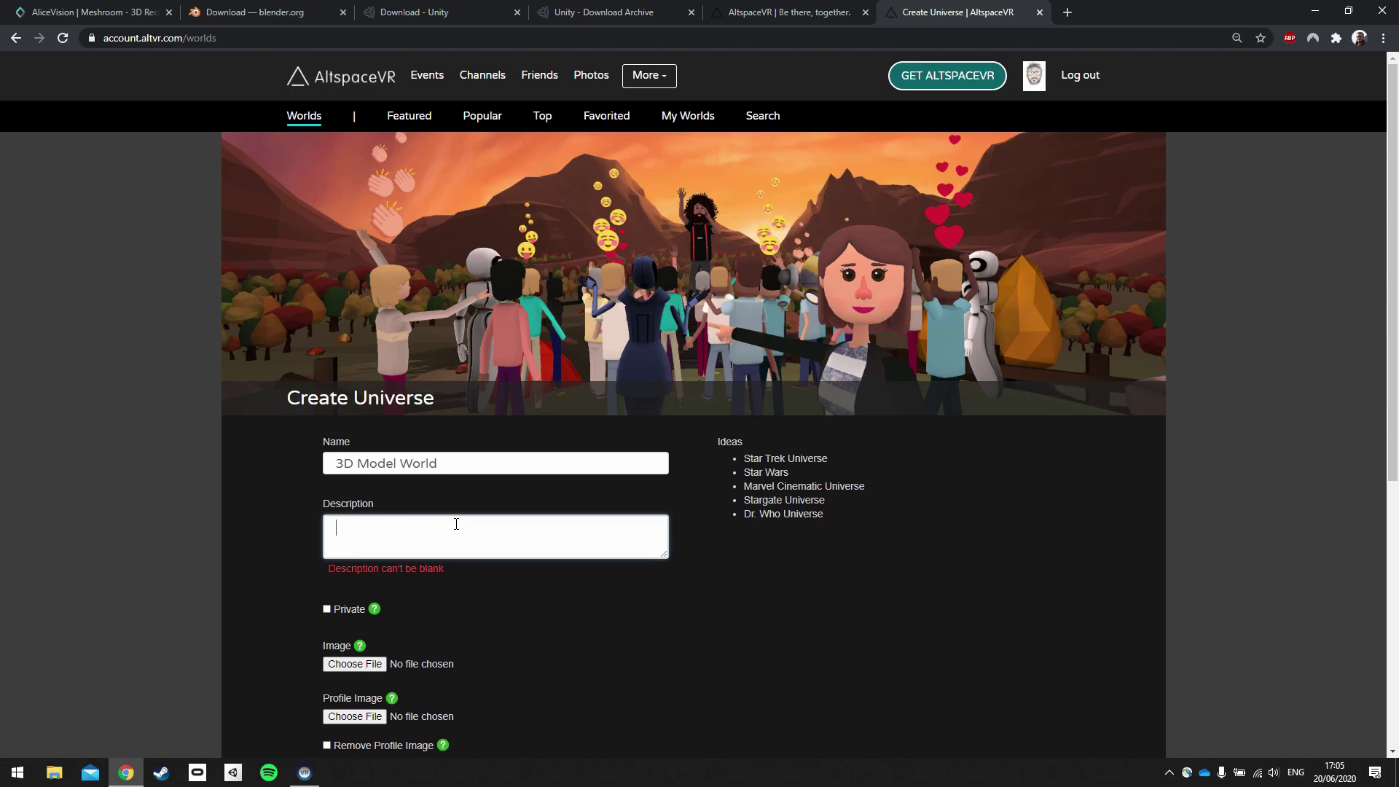
{"action": "type", "text": "3D Model World Demom"}
{"action": "key", "text": "BackSpace"}
{"action": "scroll", "coordinate": [467, 603], "scroll_direction": "down", "scroll_amount": 6}
{"action": "scroll", "coordinate": [544, 556], "scroll_direction": "up", "scroll_amount": 6}
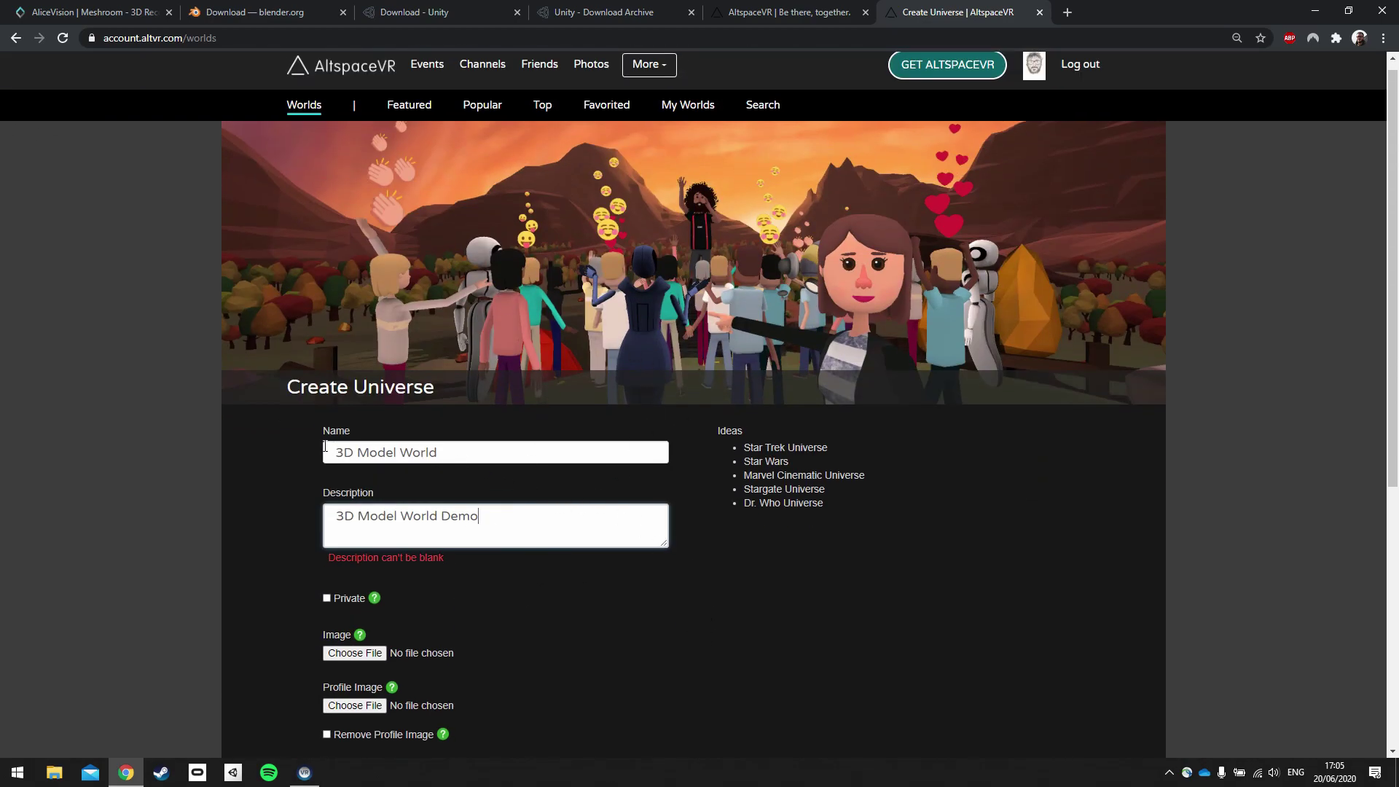
{"action": "scroll", "coordinate": [467, 579], "scroll_direction": "down", "scroll_amount": 1}
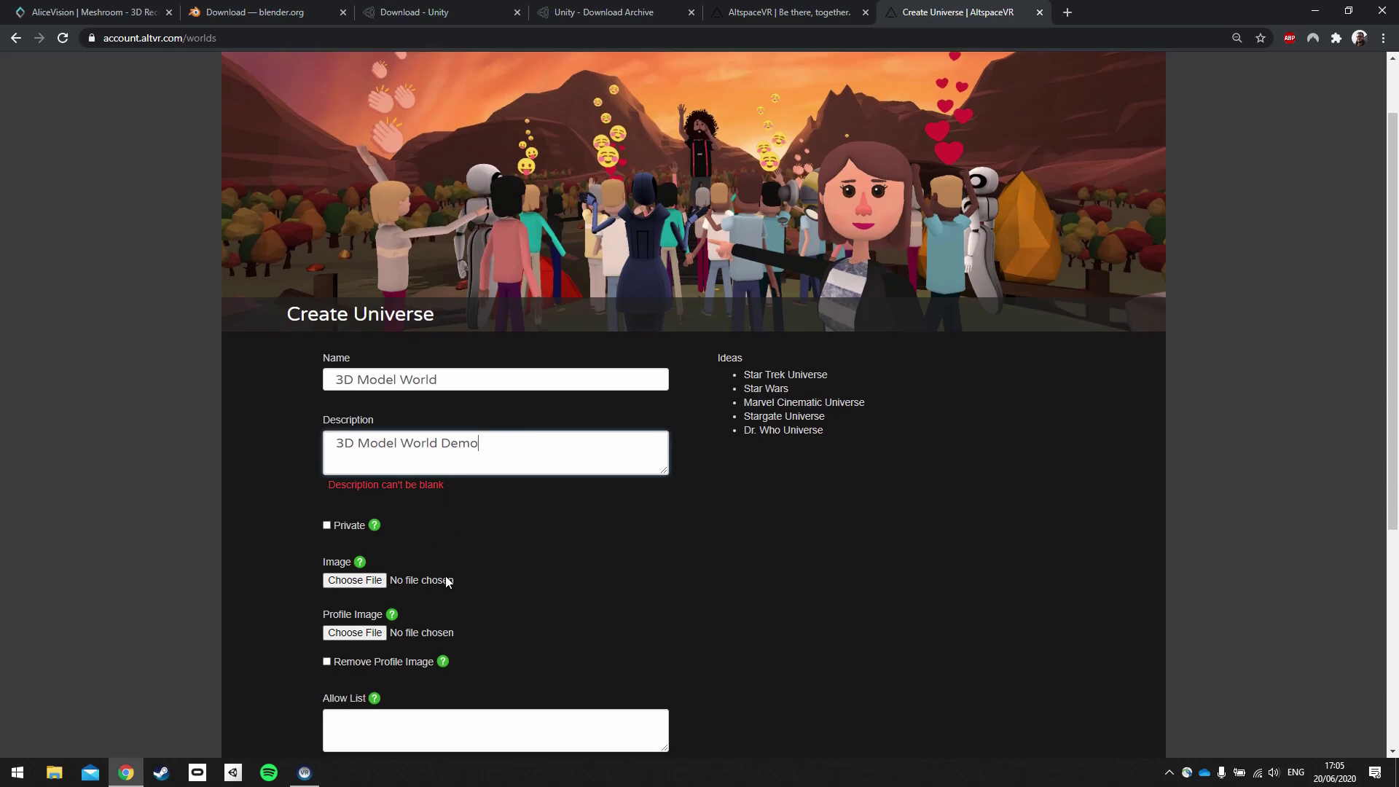
{"action": "mouse_move", "coordinate": [373, 531]}
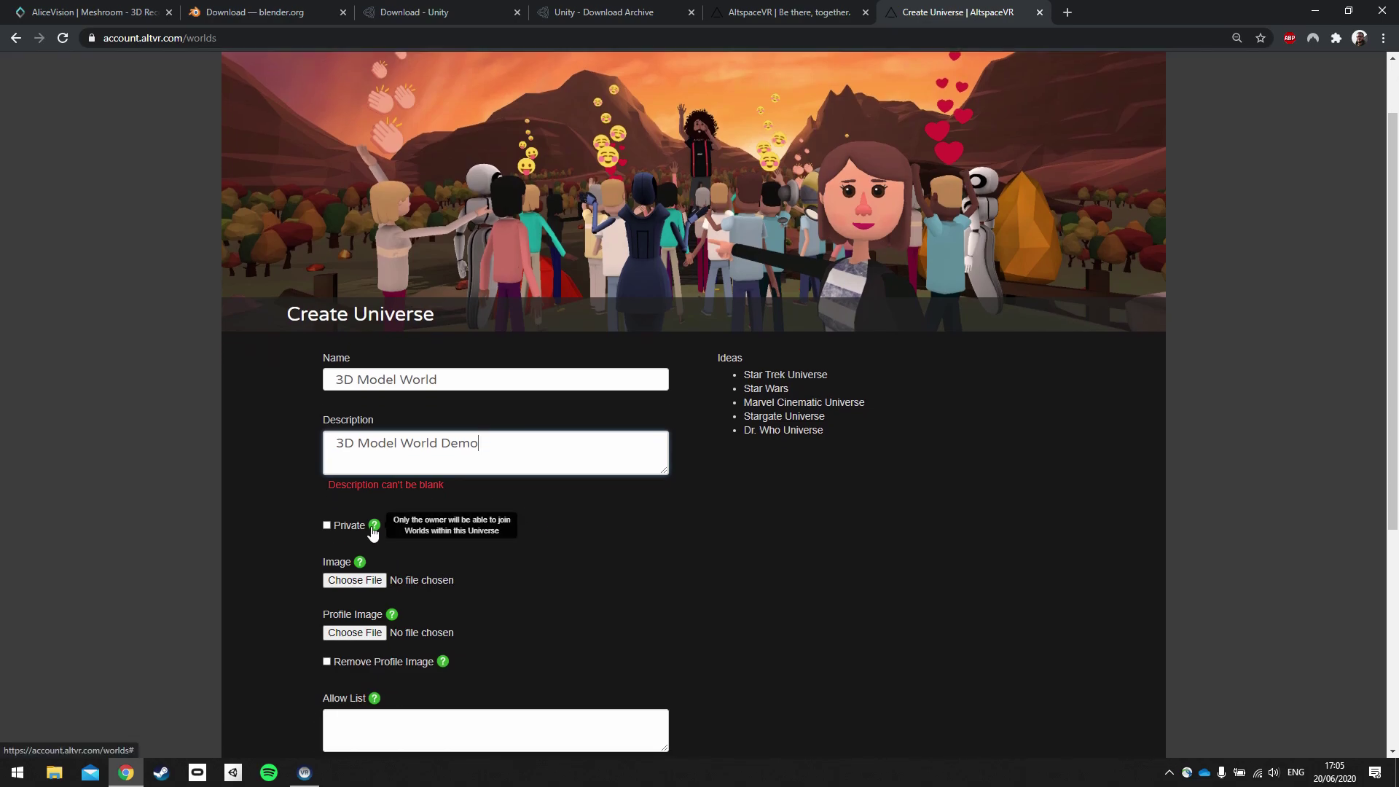
{"action": "scroll", "coordinate": [685, 569], "scroll_direction": "down", "scroll_amount": 5}
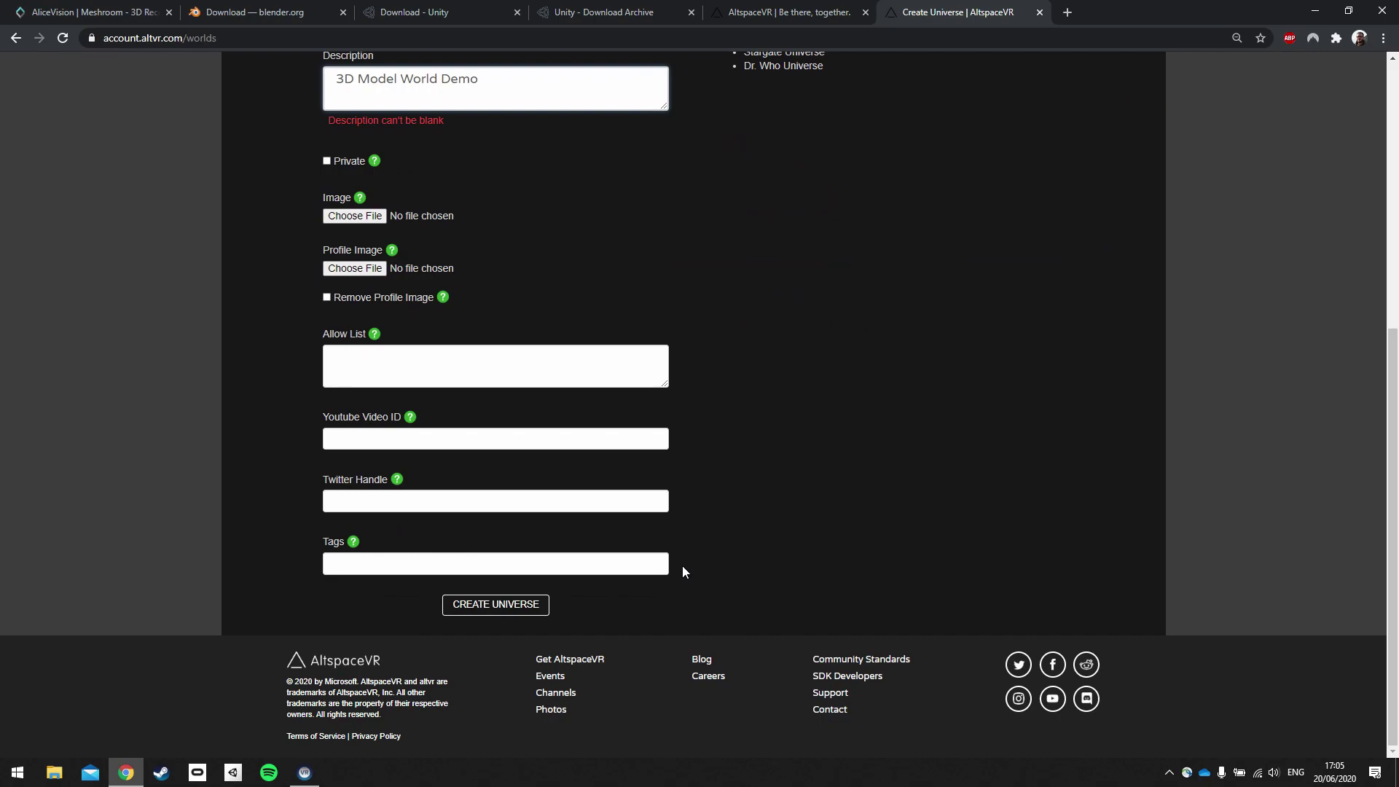
{"action": "left_click", "coordinate": [468, 612]}
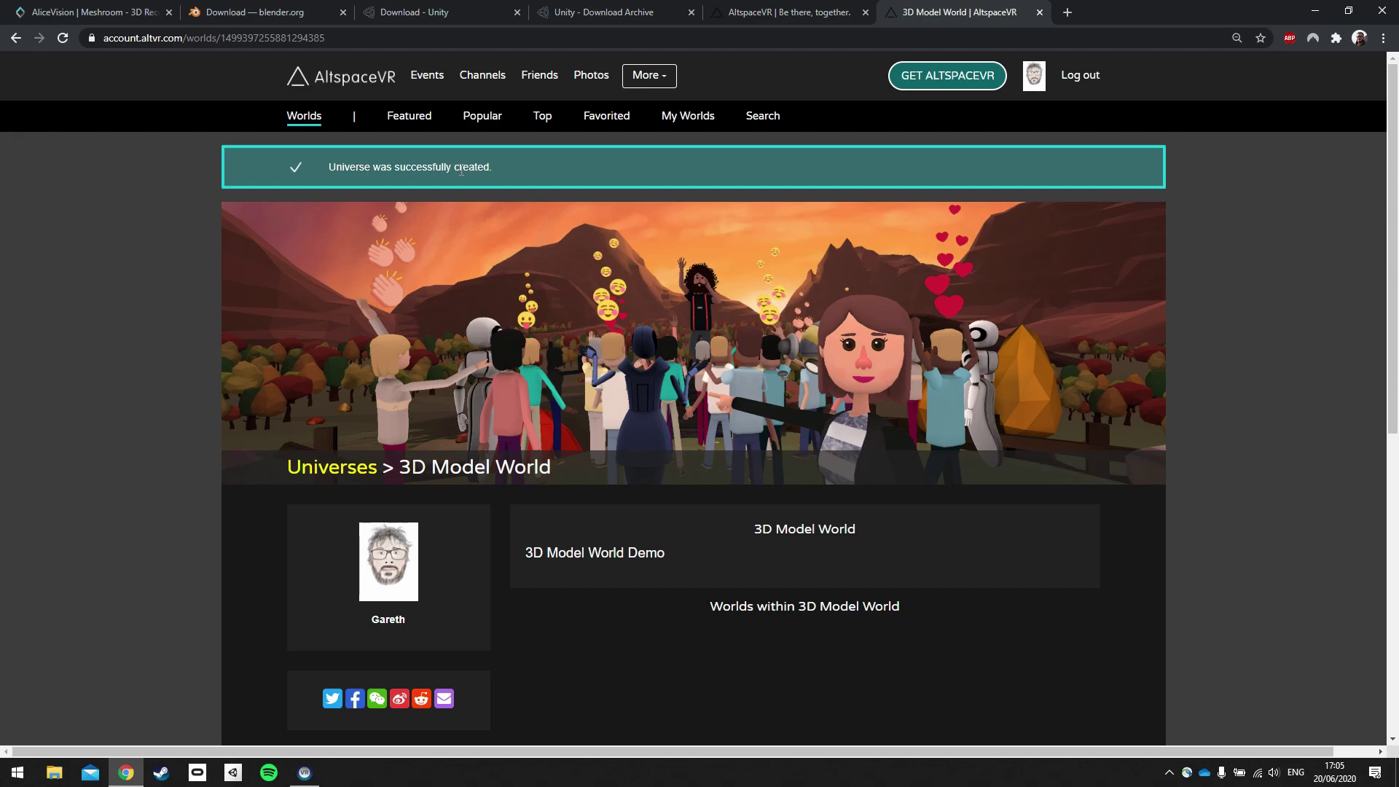
Open the 3D Model World universe from My Worlds > Universes and start a new world.
{"action": "left_click", "coordinate": [688, 118]}
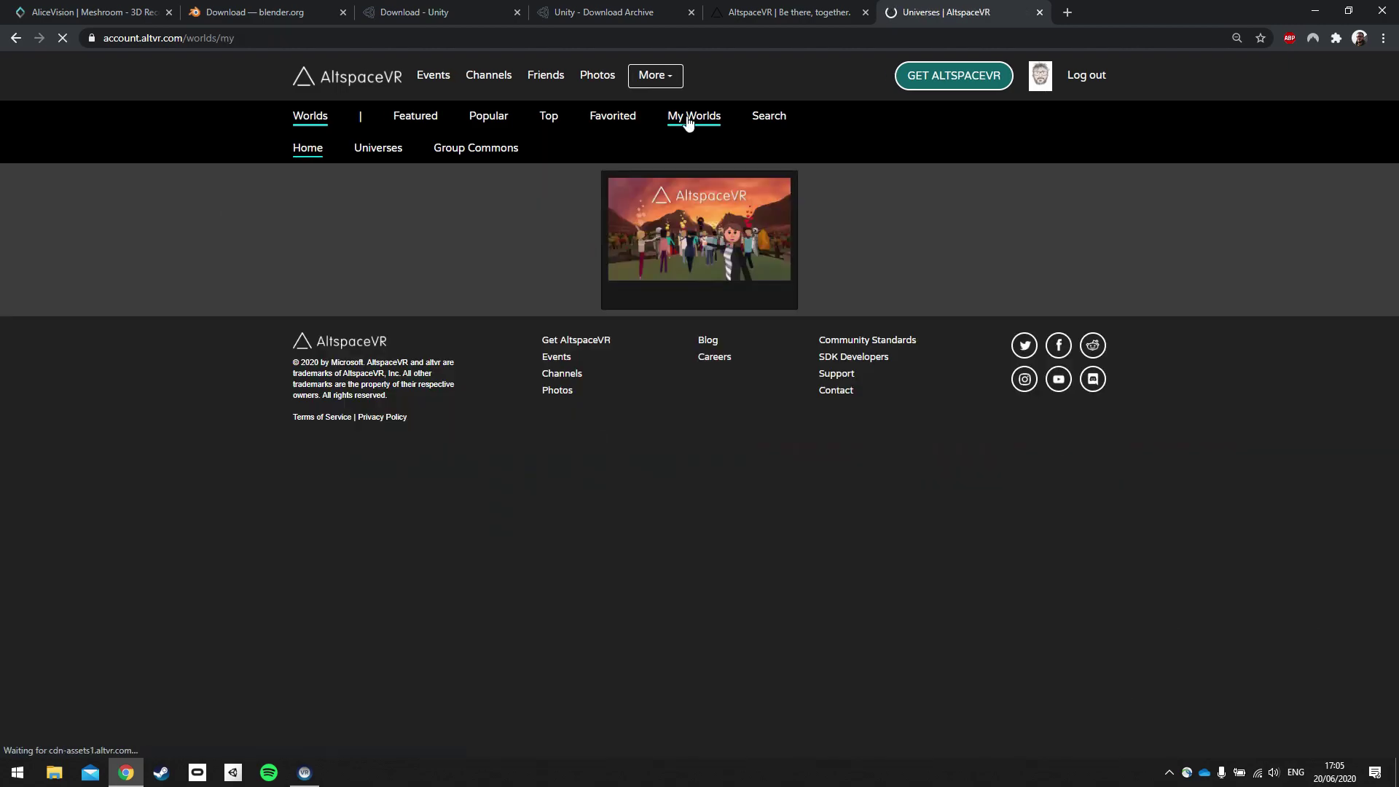
{"action": "left_click", "coordinate": [362, 151]}
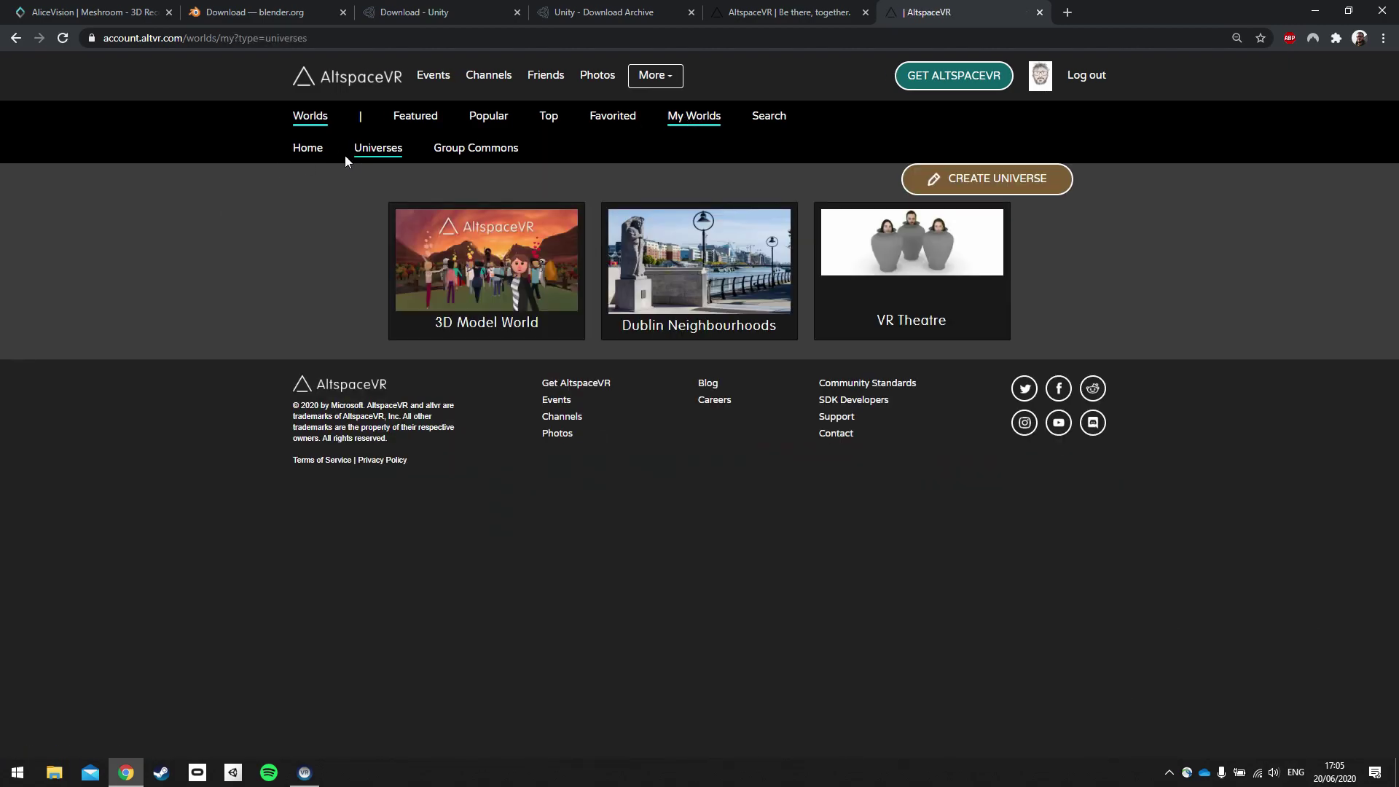
{"action": "left_click", "coordinate": [499, 294]}
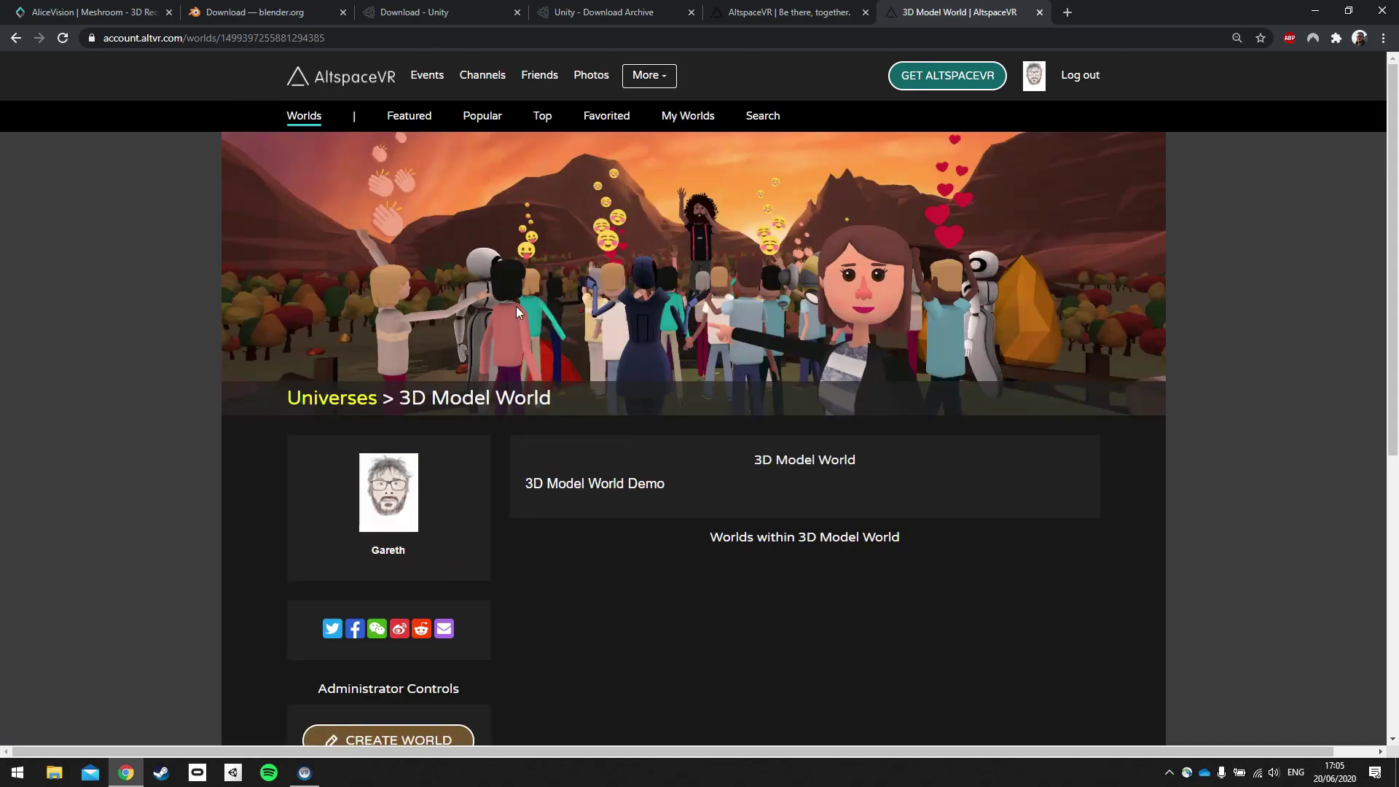
{"action": "scroll", "coordinate": [306, 379], "scroll_direction": "down", "scroll_amount": 6}
{"action": "scroll", "coordinate": [400, 353], "scroll_direction": "up", "scroll_amount": 2}
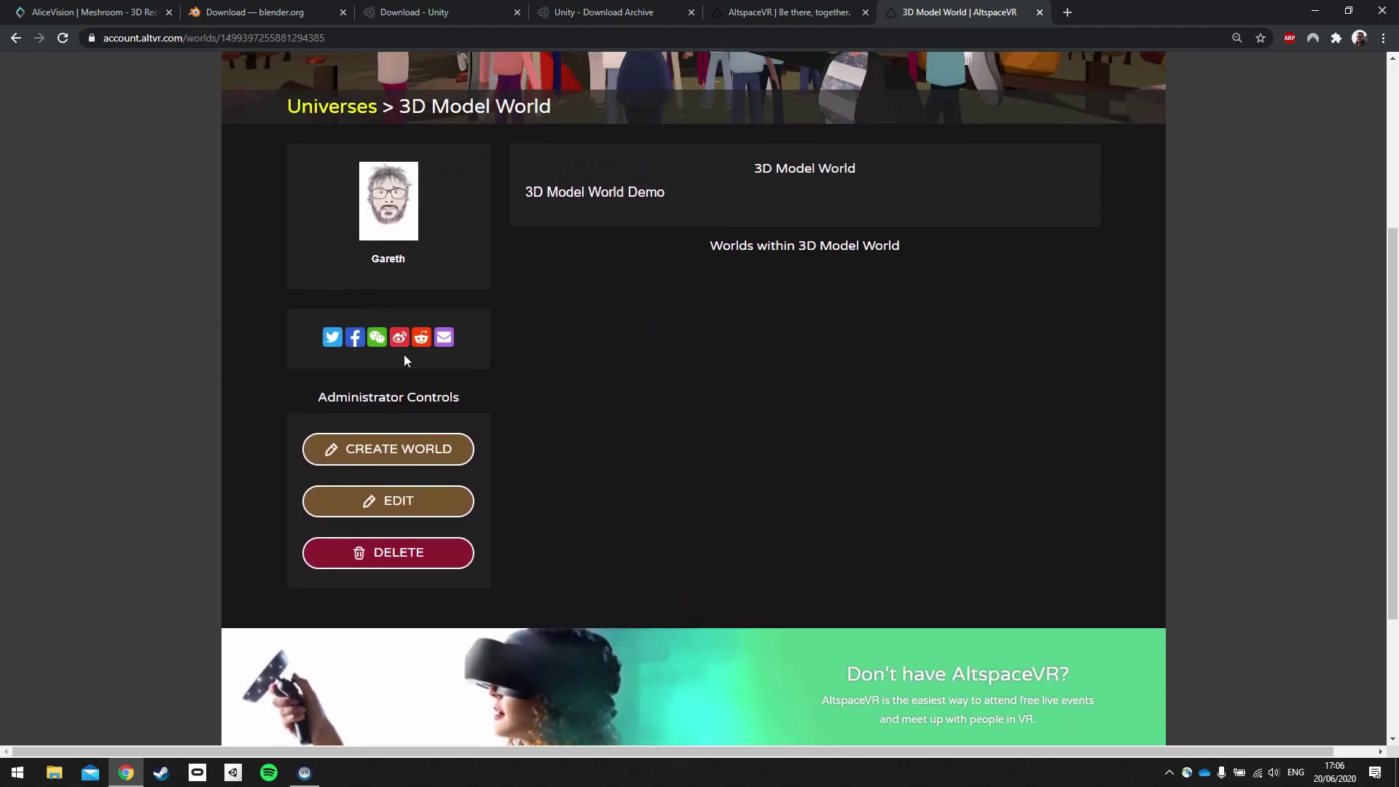
{"action": "left_click", "coordinate": [405, 449]}
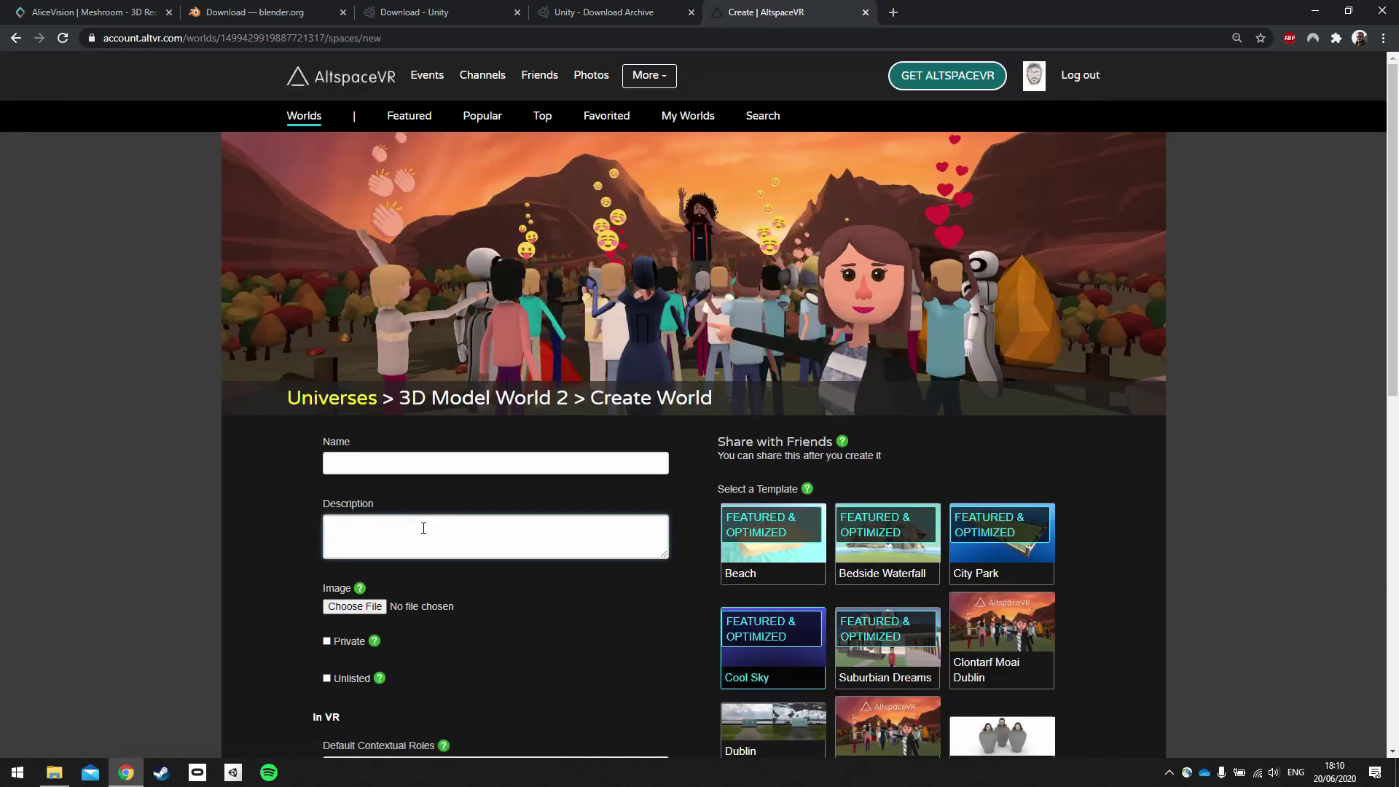
Name the world 'Clontarf Moai Statue' with description '3D model of a moai statue in Clontarf'.
{"action": "scroll", "coordinate": [628, 650], "scroll_direction": "down", "scroll_amount": 2}
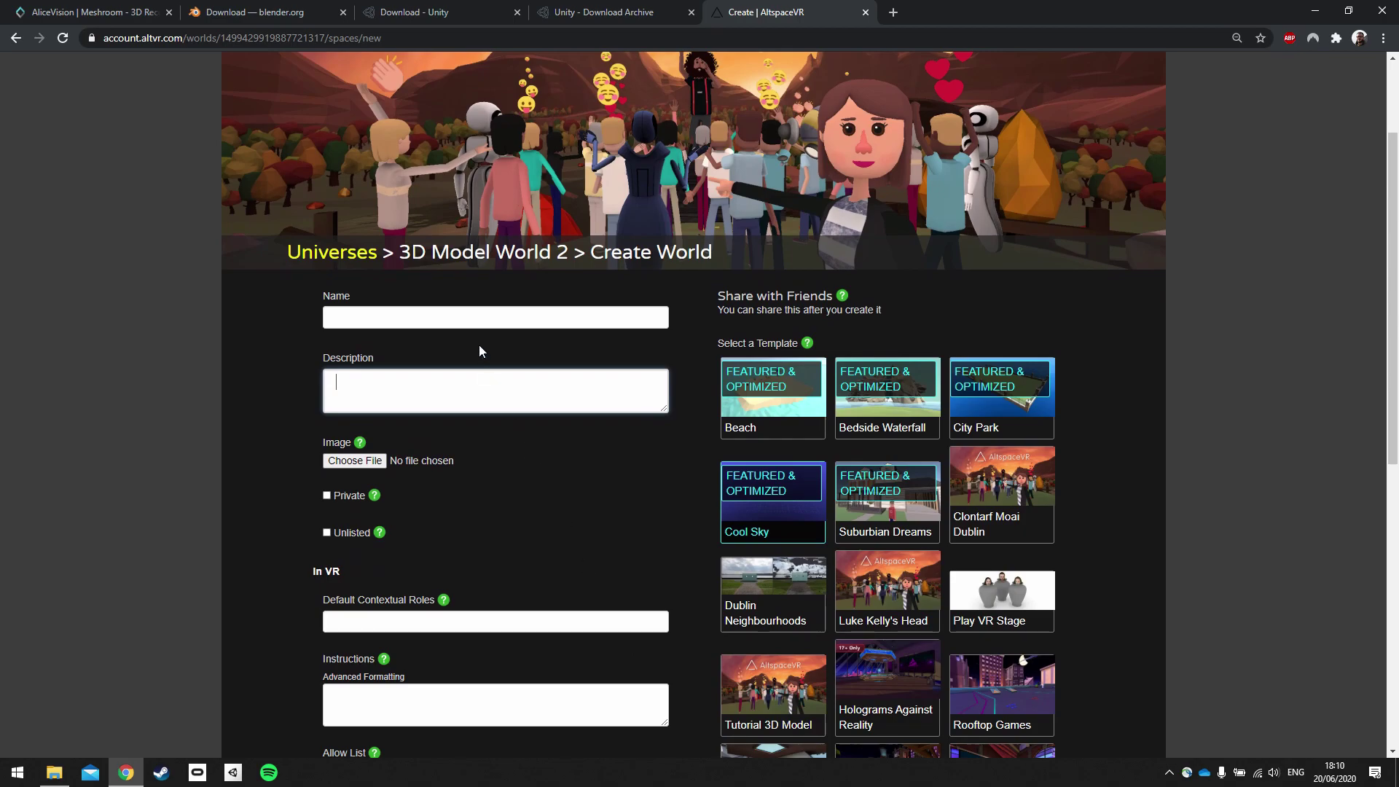
{"action": "left_click", "coordinate": [477, 319]}
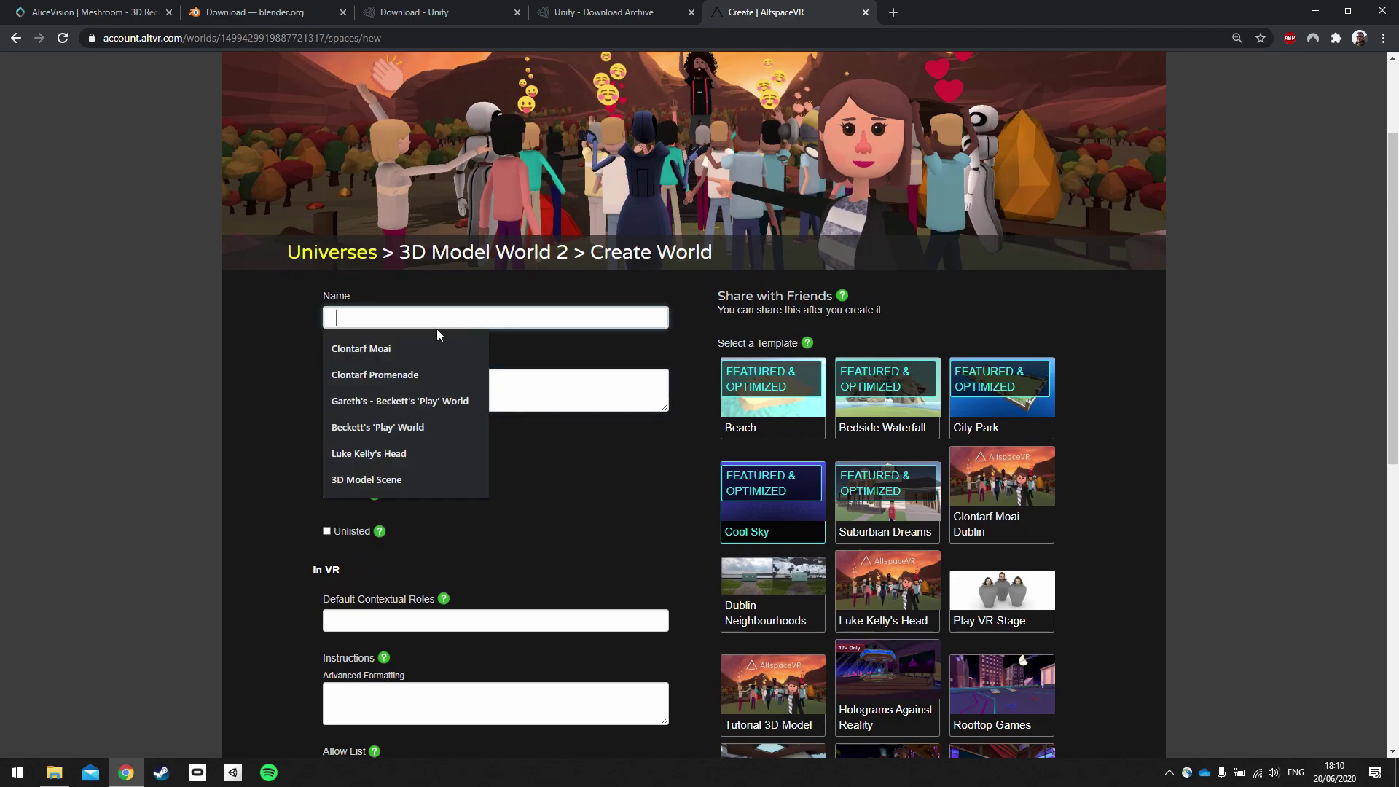
{"action": "left_click", "coordinate": [418, 343]}
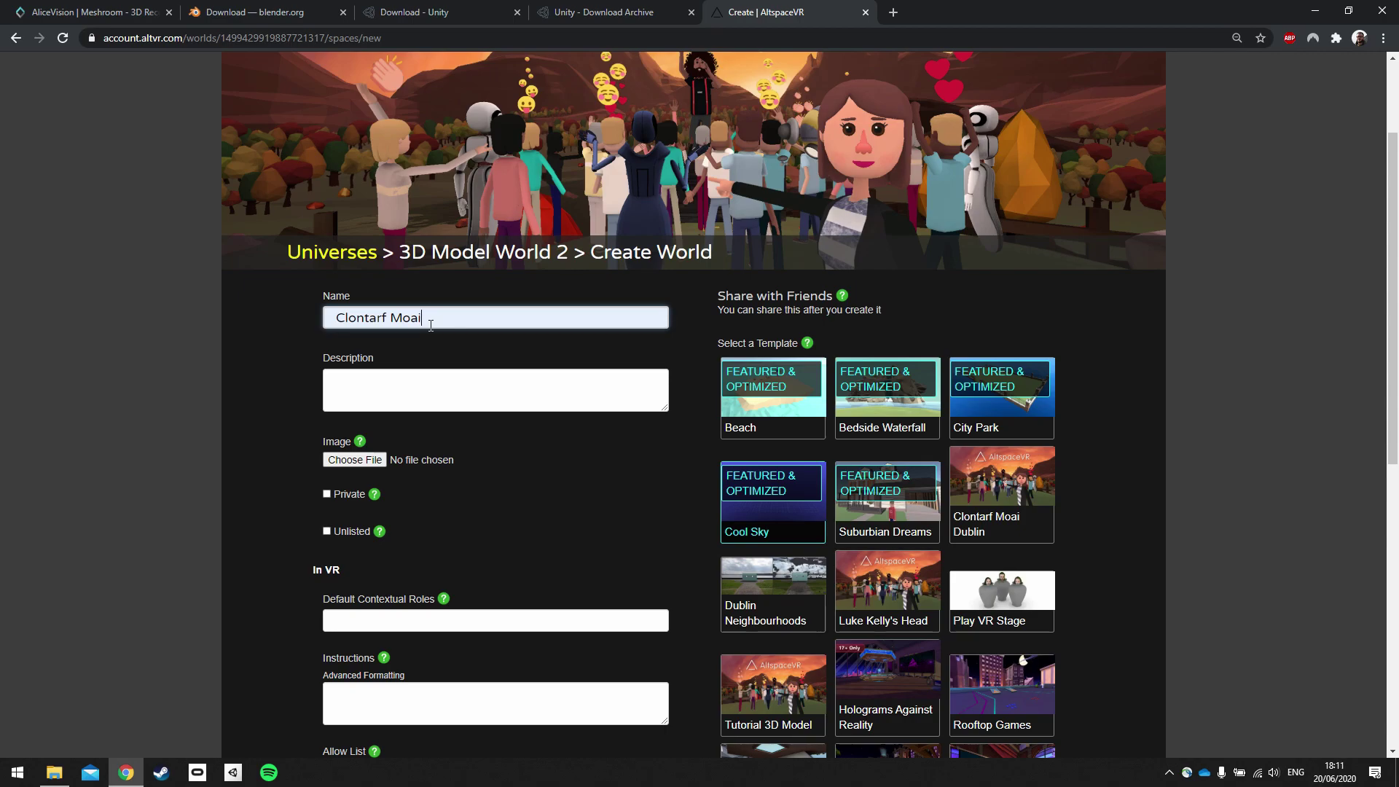
{"action": "type", "text": "Statue"}
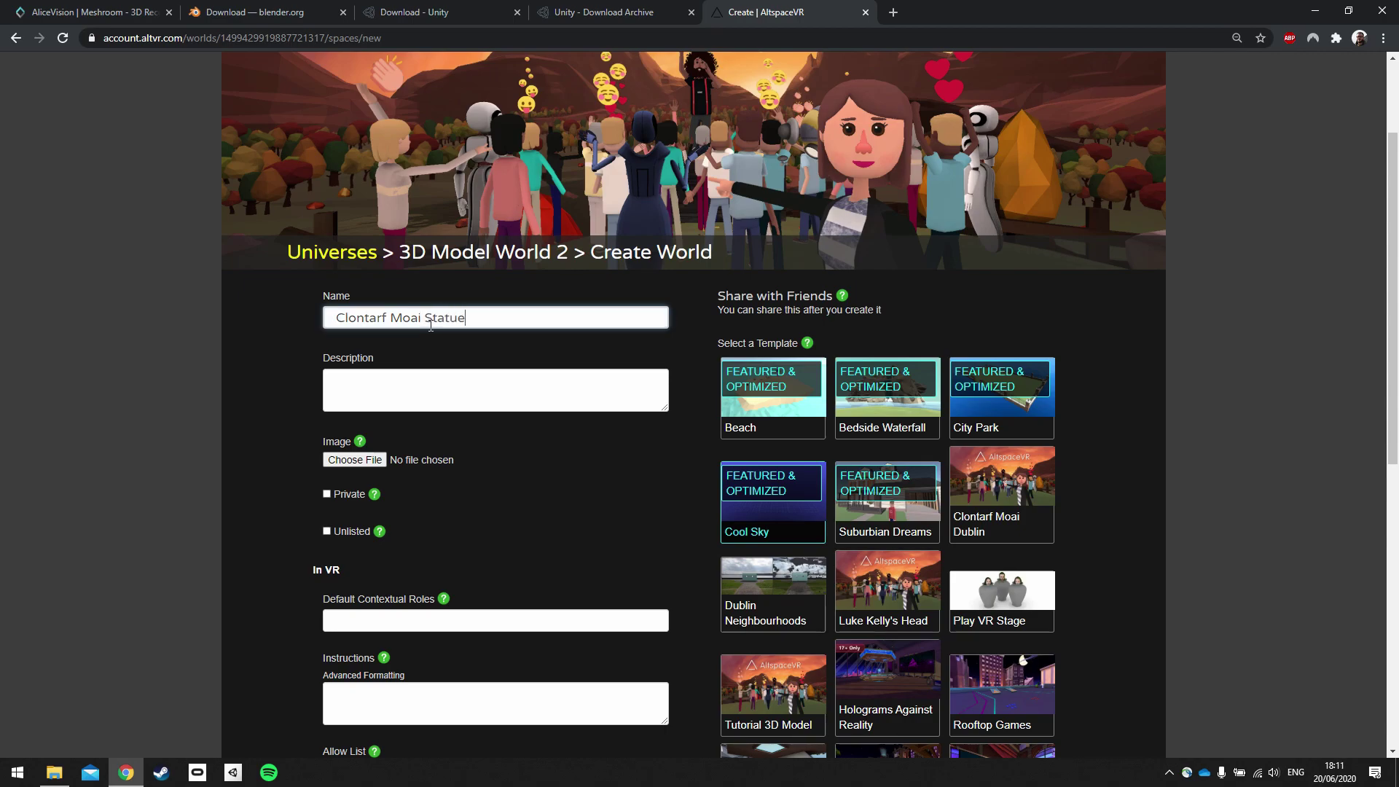
{"action": "left_click", "coordinate": [412, 383]}
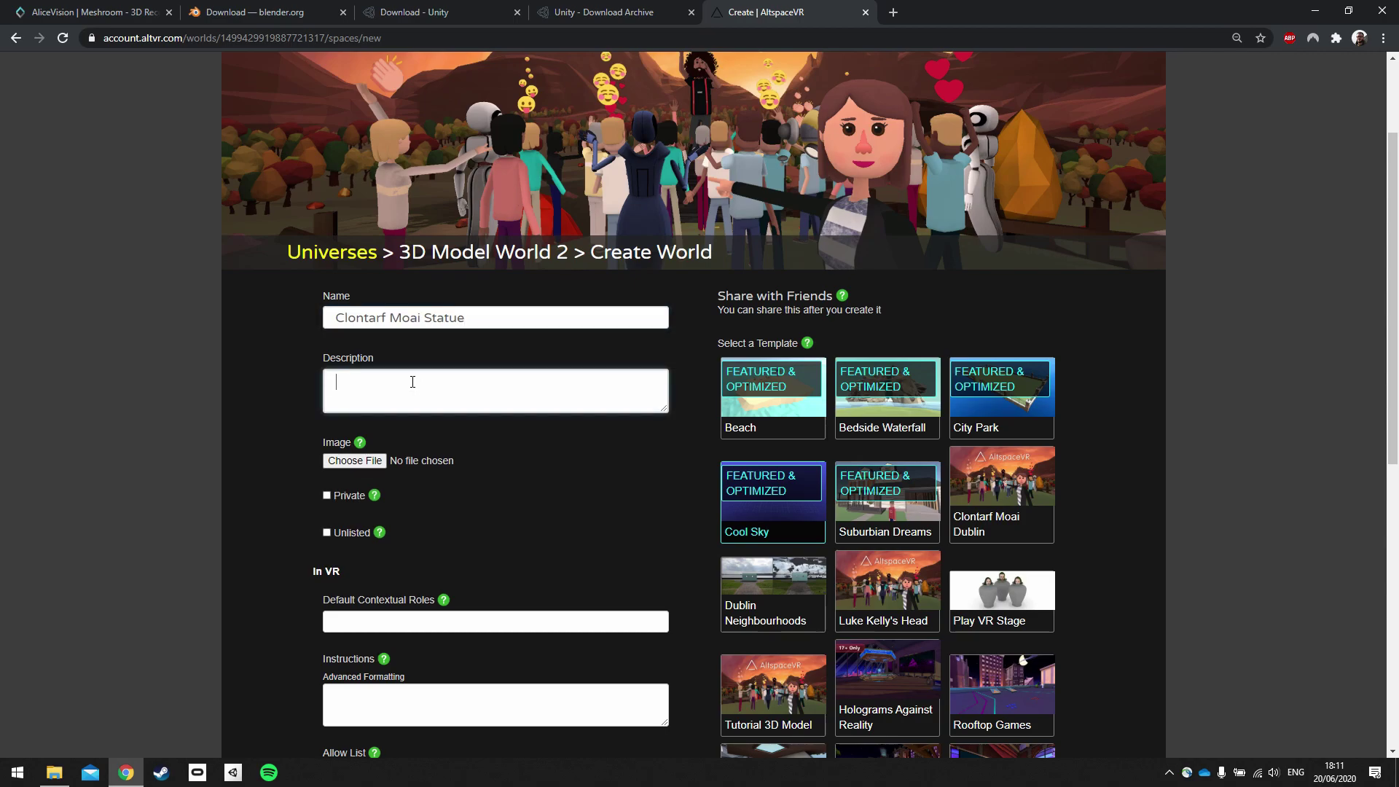
{"action": "type", "text": "3D mo"}
{"action": "type", "text": "del of a "}
{"action": "type", "text": "mao"}
{"action": "key", "text": "BackSpace"}
{"action": "key", "text": "BackSpace"}
{"action": "type", "text": "oai statue "}
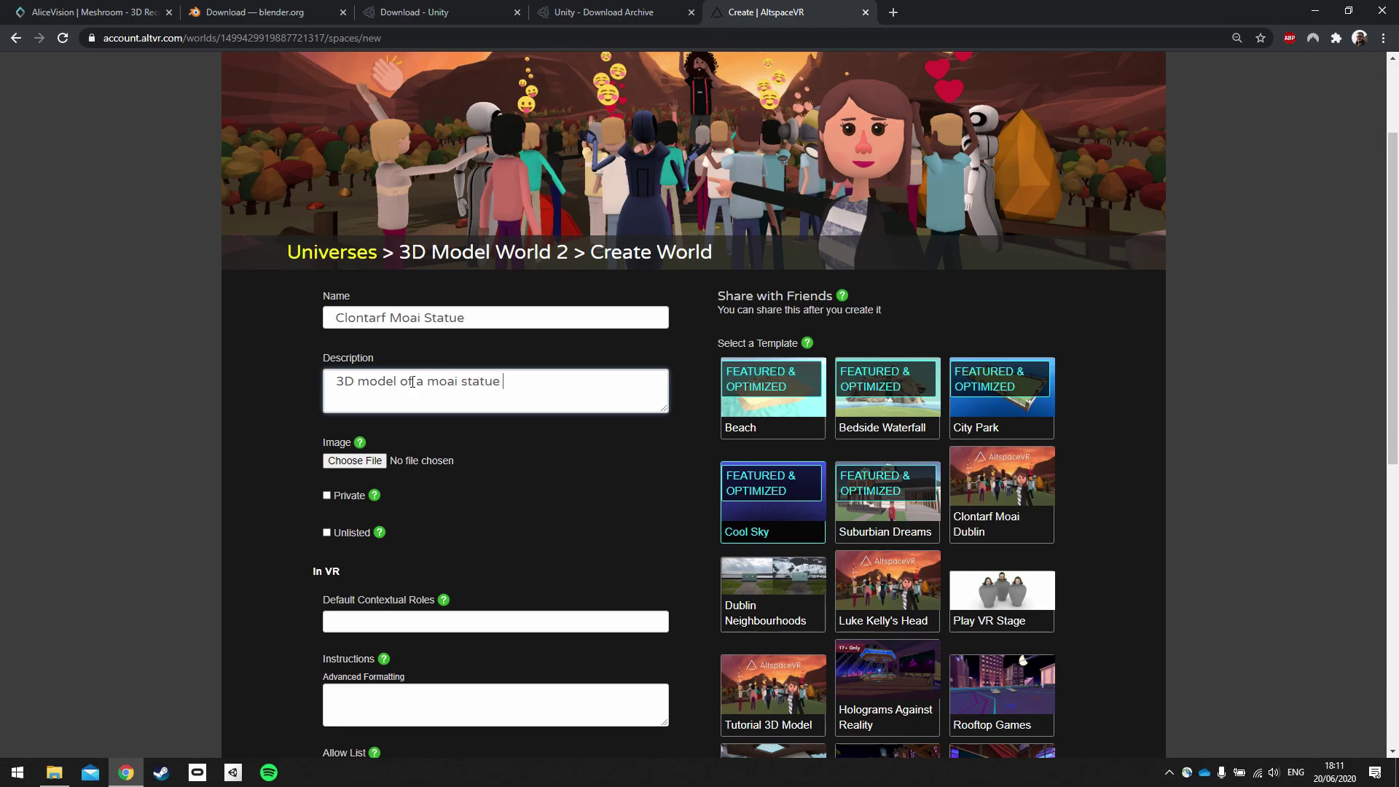
{"action": "type", "text": "in Clontarf"}
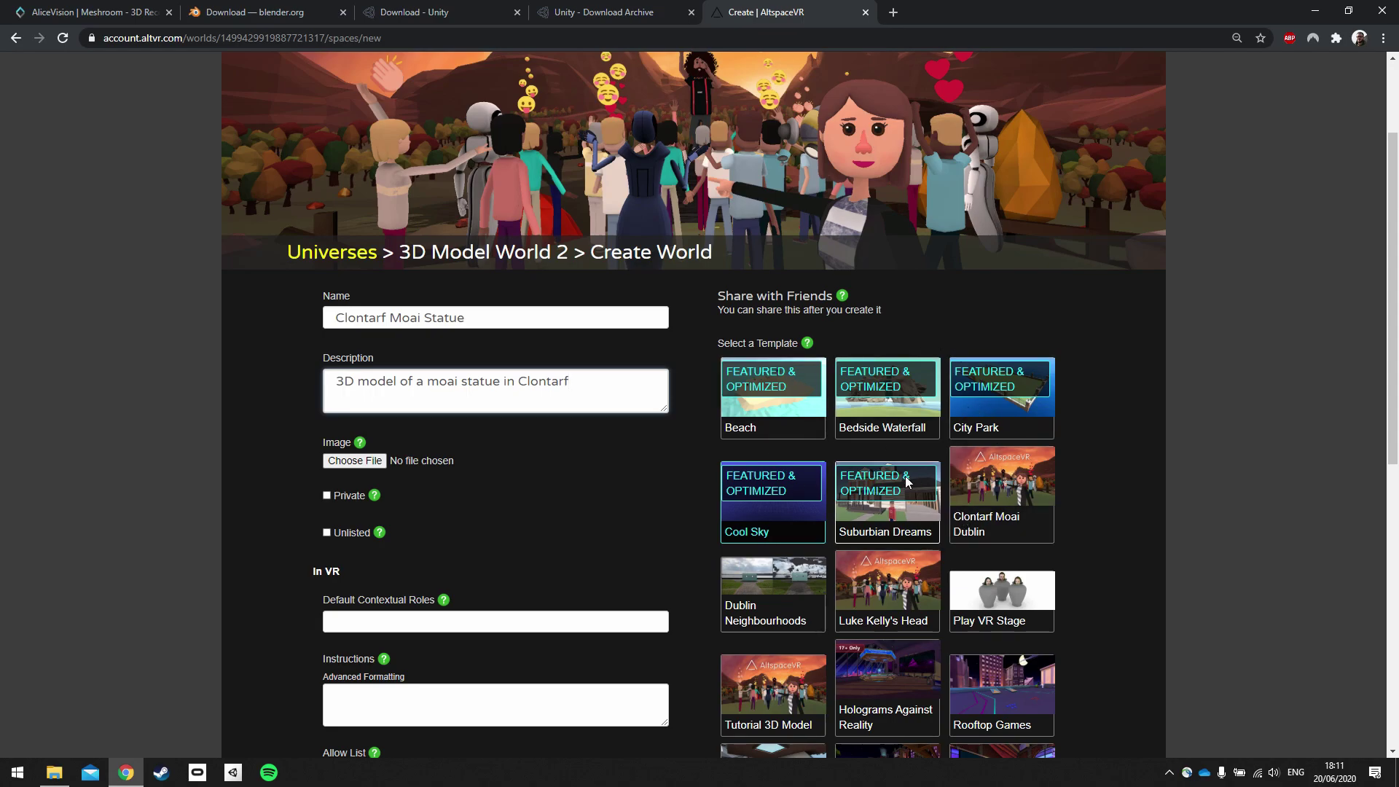
Choose the Tutorial 3D Model template and create the world.
{"action": "scroll", "coordinate": [918, 502], "scroll_direction": "down", "scroll_amount": 2}
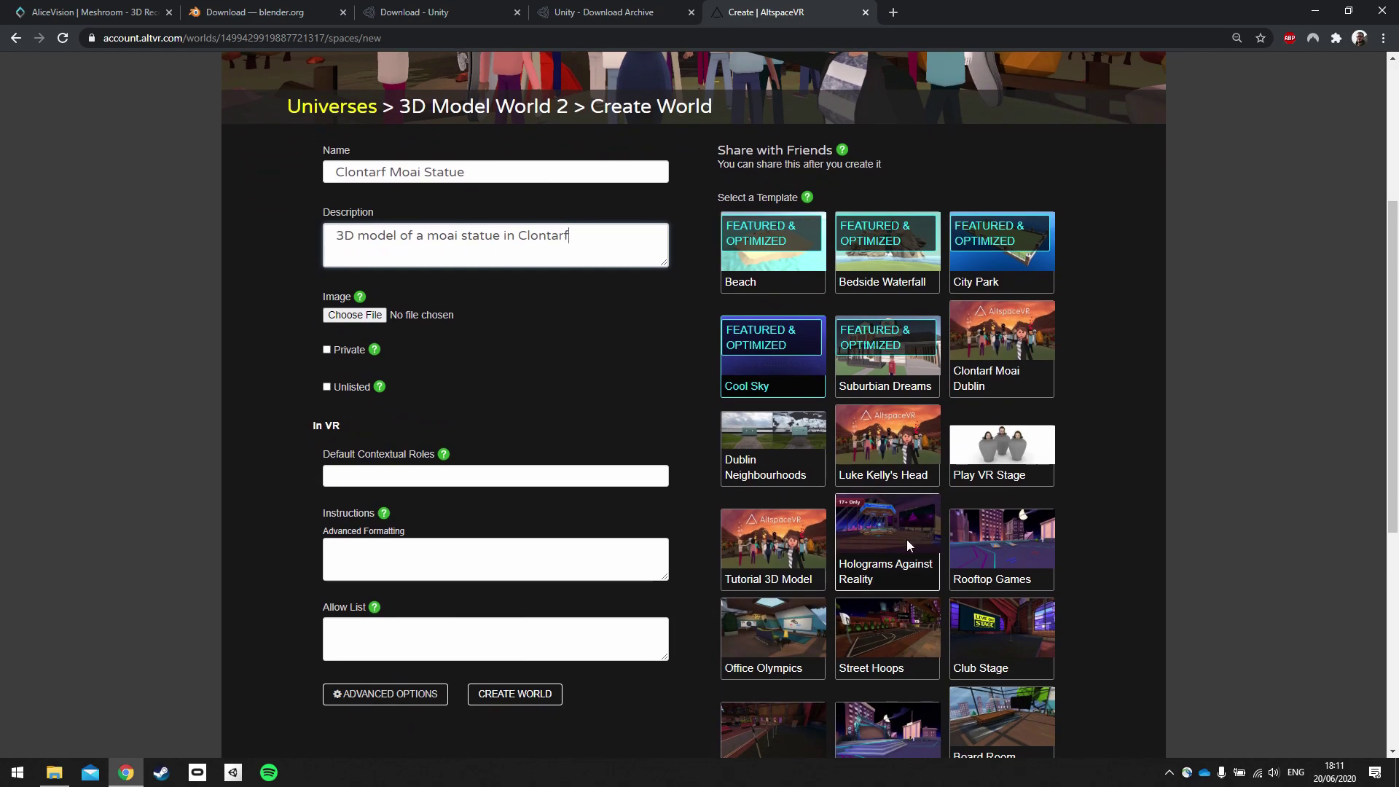
{"action": "left_click", "coordinate": [777, 549]}
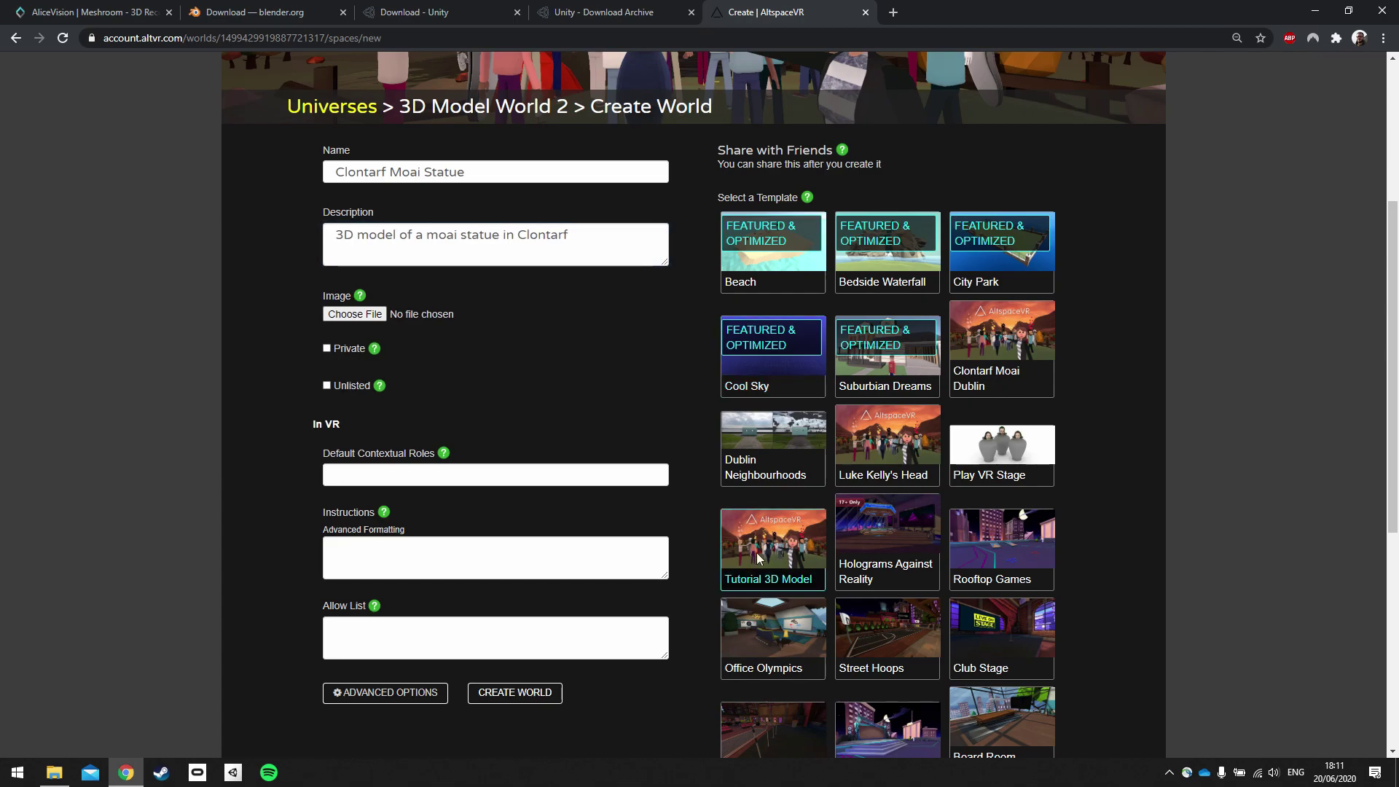
{"action": "scroll", "coordinate": [614, 694], "scroll_direction": "down", "scroll_amount": 2}
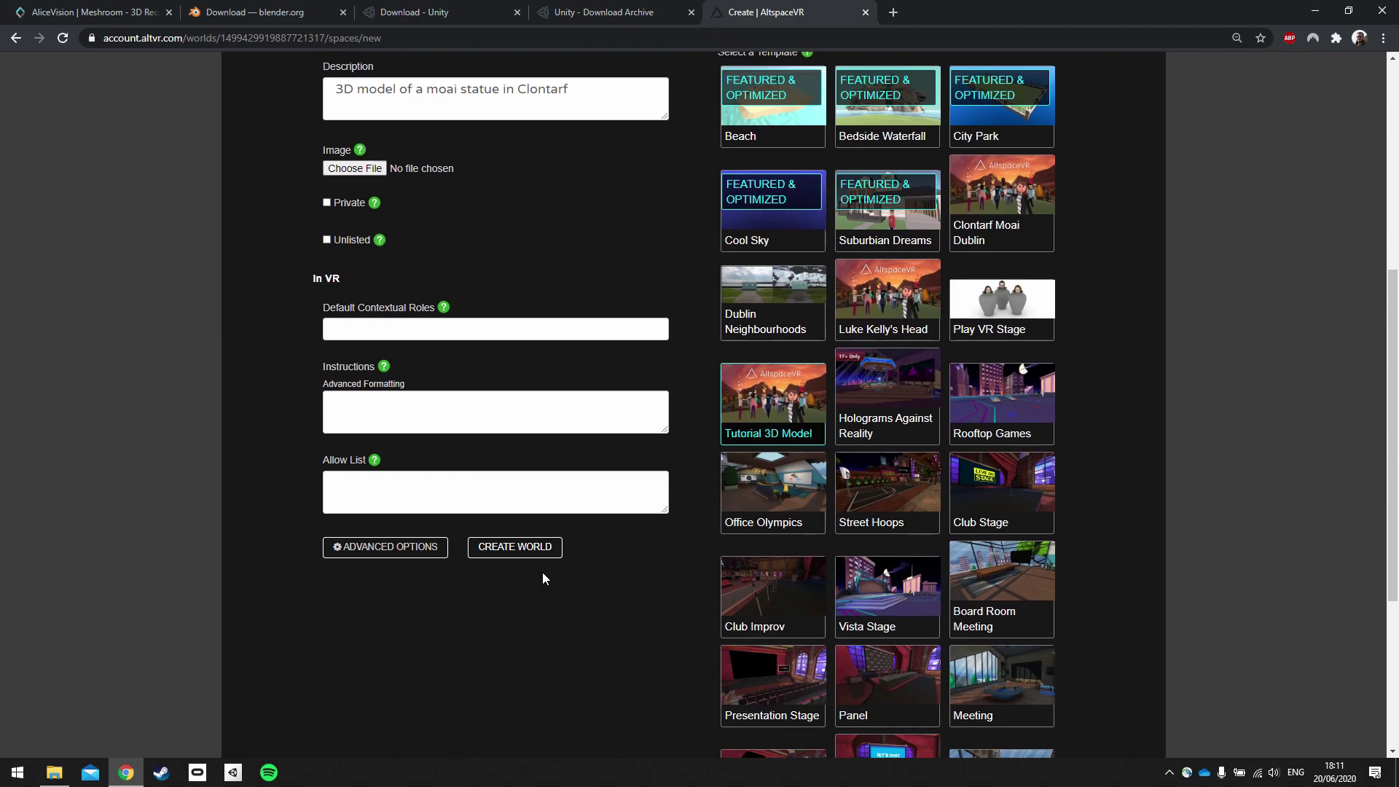
{"action": "left_click", "coordinate": [544, 559]}
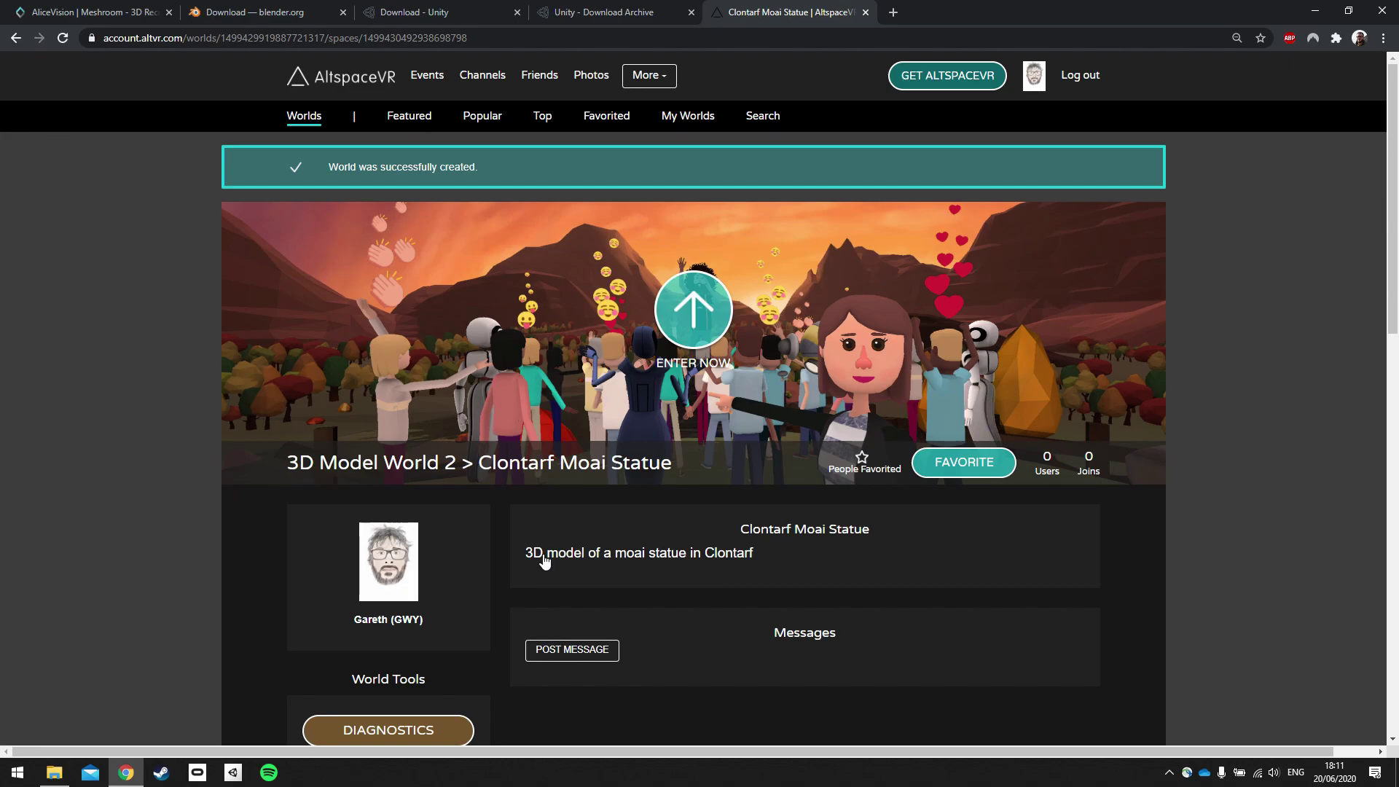
Launch the AltspaceVR desktop app by searching 'alt' from the Start menu.
{"action": "key", "text": "super"}
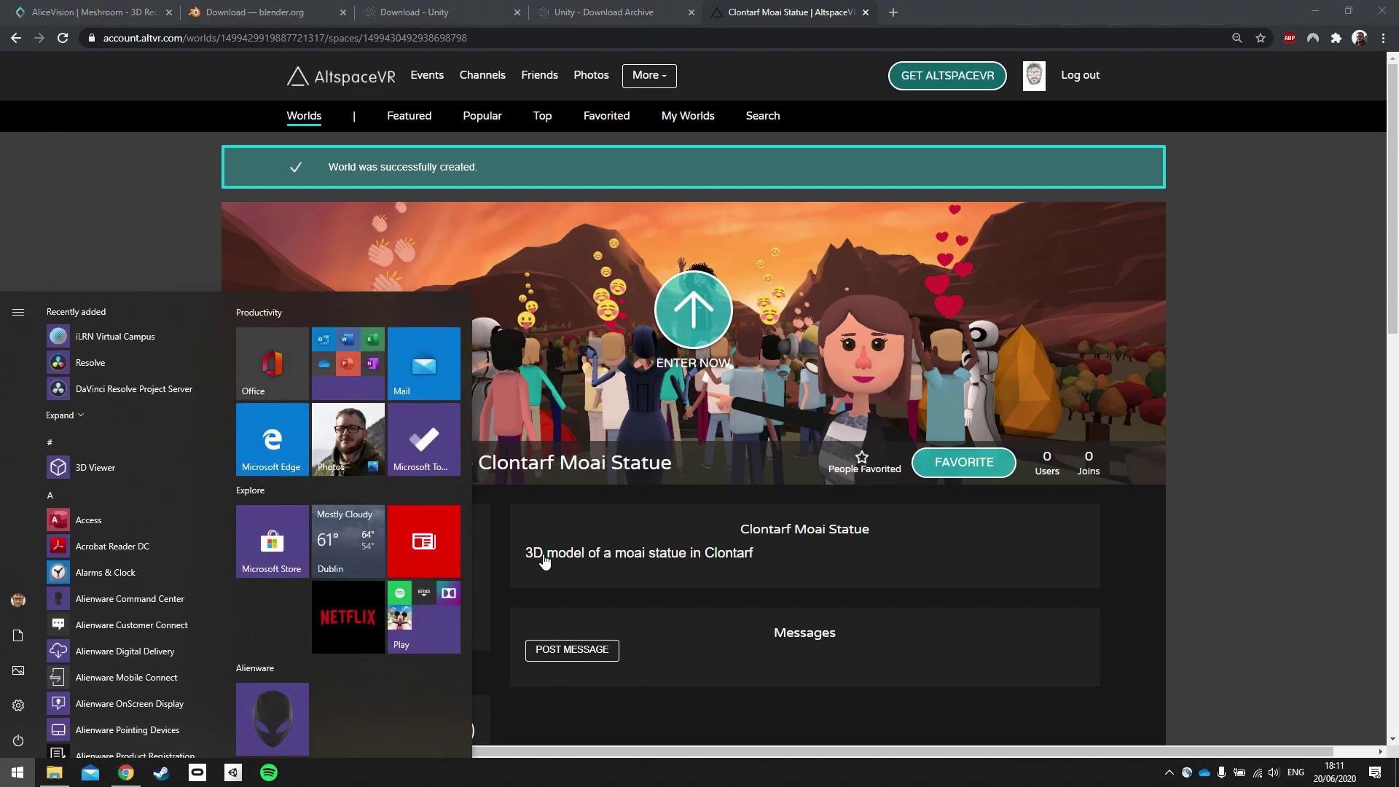
{"action": "type", "text": "alt"}
{"action": "key", "text": "Return"}
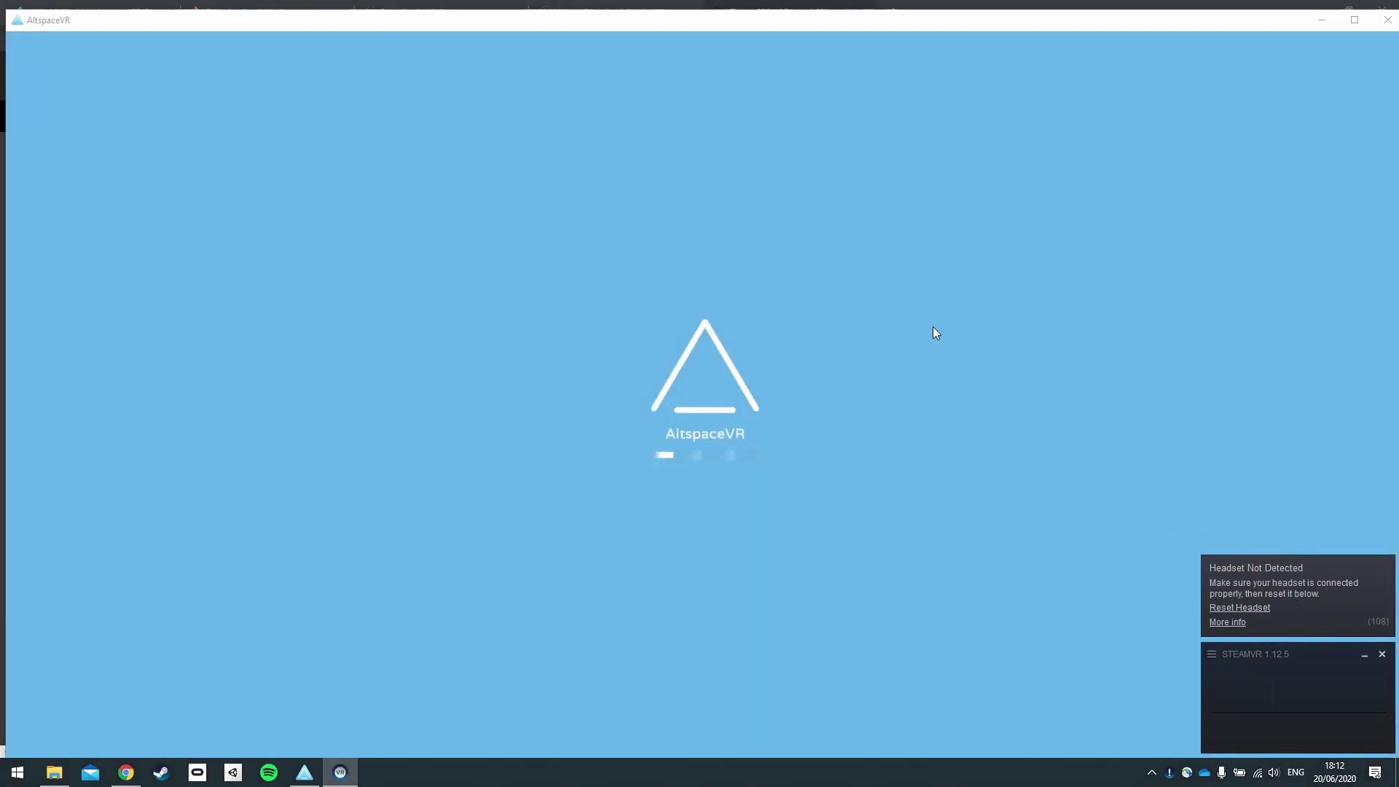
Maximize AltspaceVR and enter the Clontarf Moai Statue world from Worlds > My Worlds.
{"action": "double_click", "coordinate": [834, 22]}
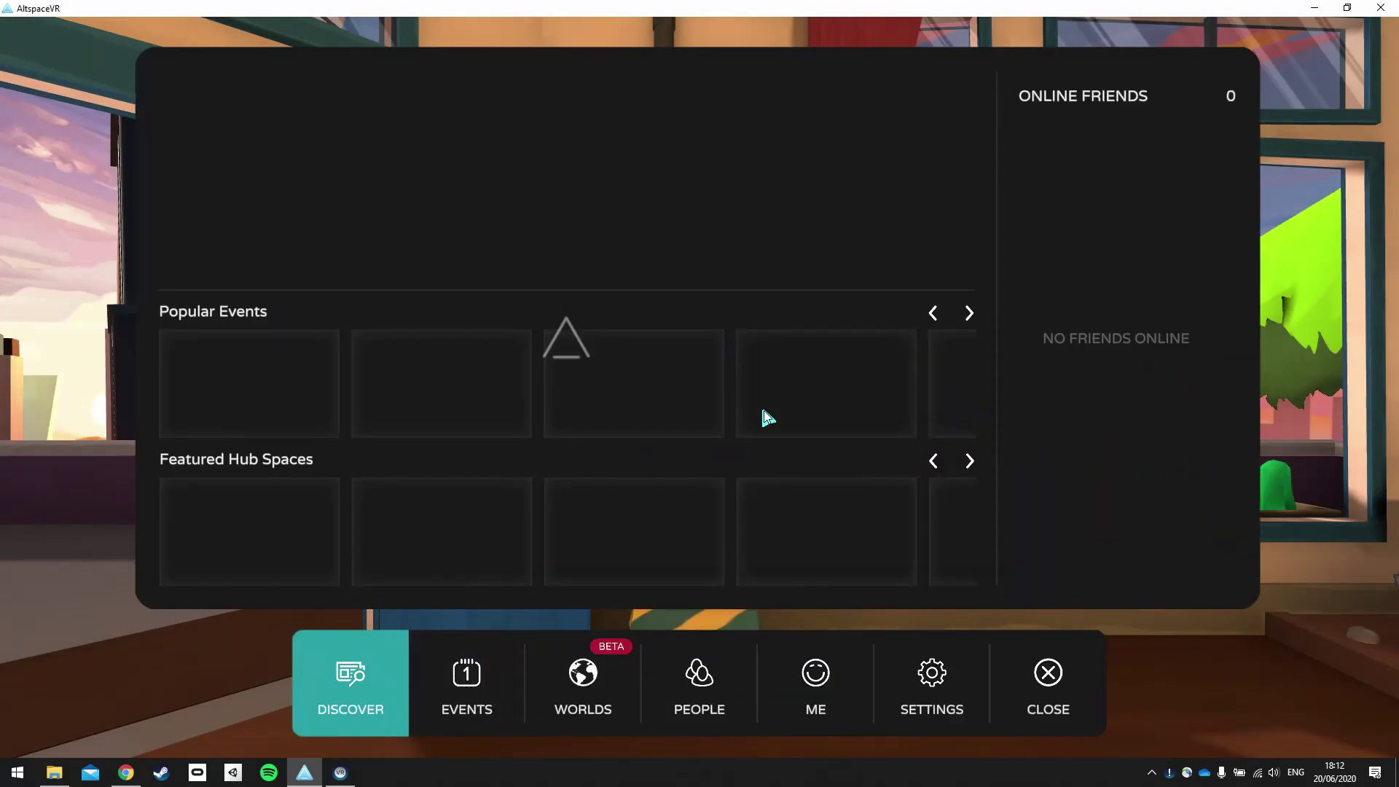
{"action": "left_click", "coordinate": [593, 691]}
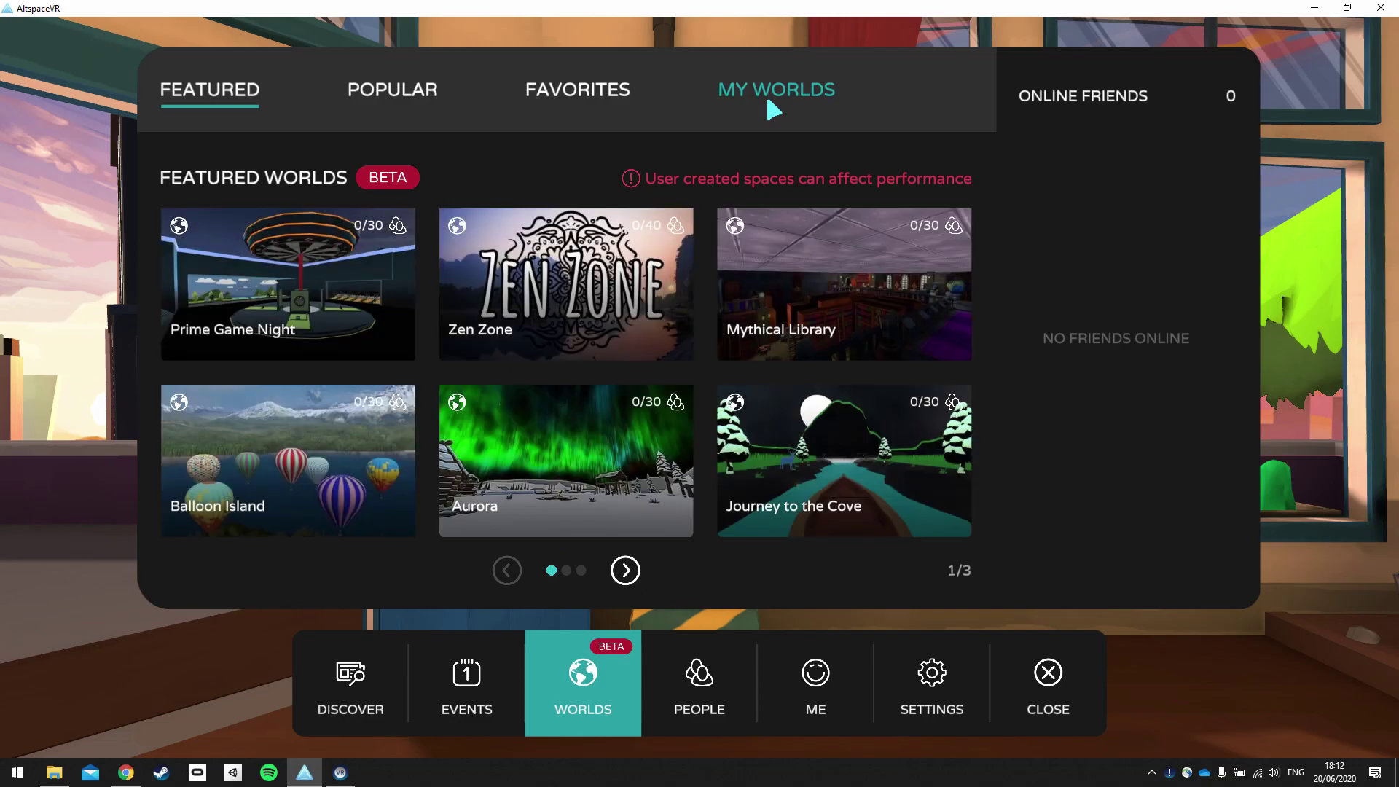
{"action": "left_click", "coordinate": [771, 103]}
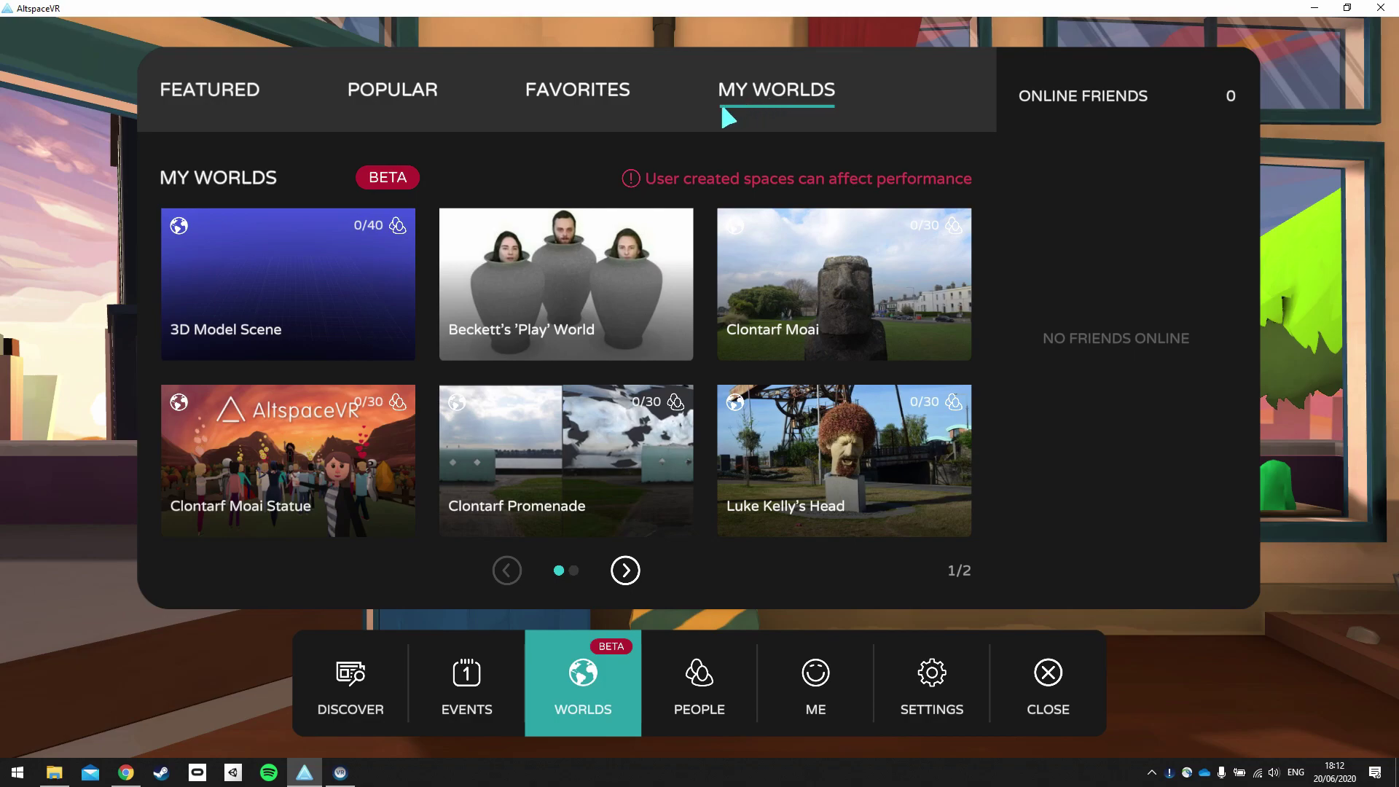
{"action": "mouse_move", "coordinate": [319, 523]}
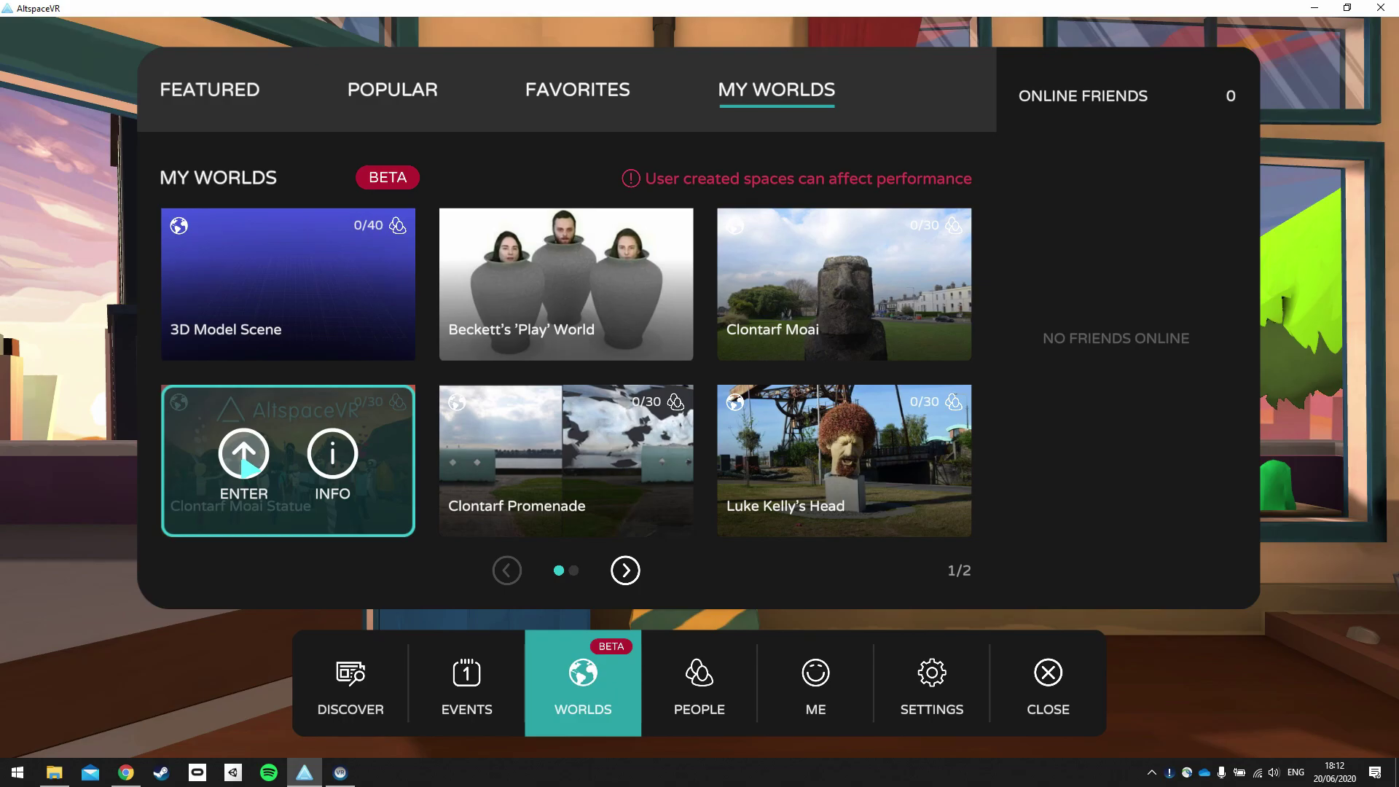
{"action": "left_click", "coordinate": [247, 465]}
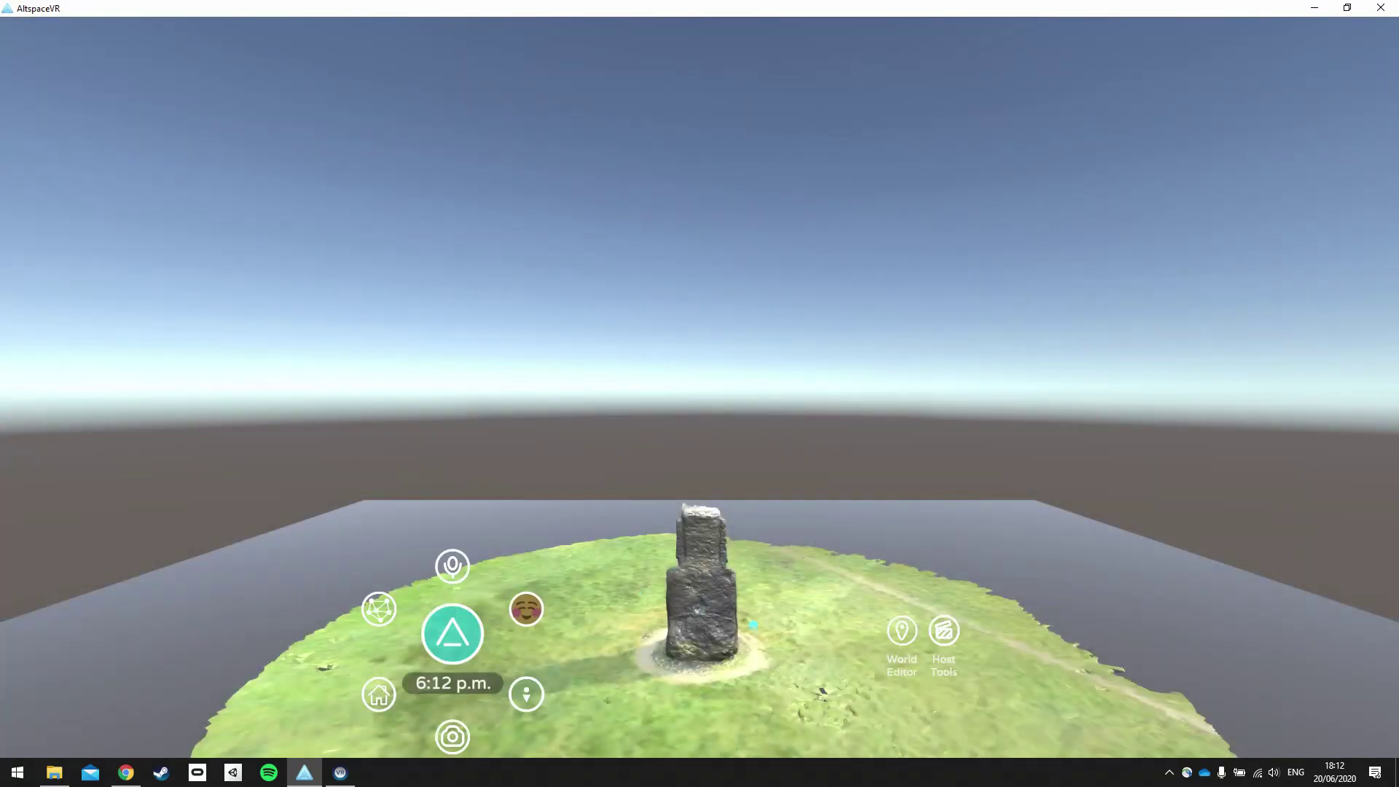
Walk around the island with WASD until the moai statue is centred in view.
{"action": "key", "text": "w"}
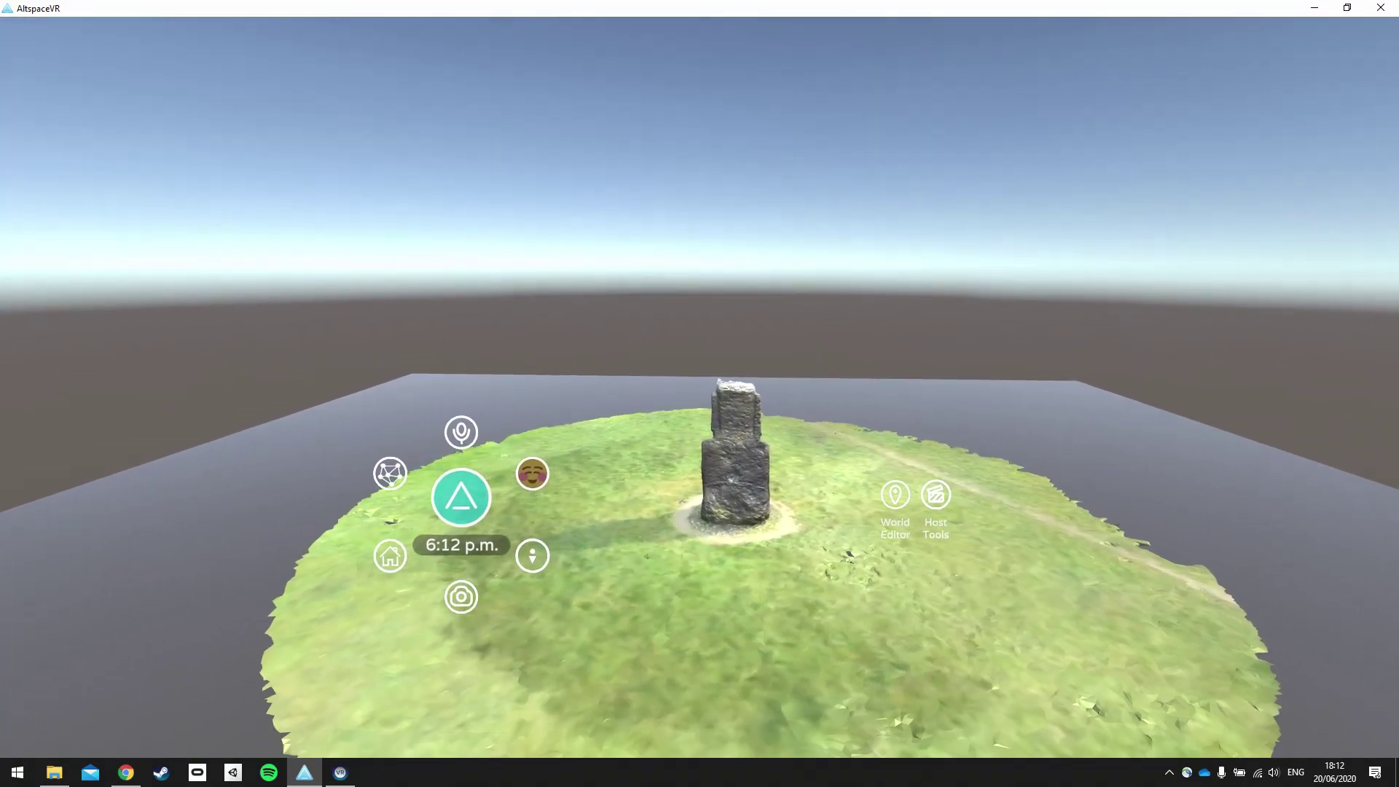
{"action": "key", "text": "d"}
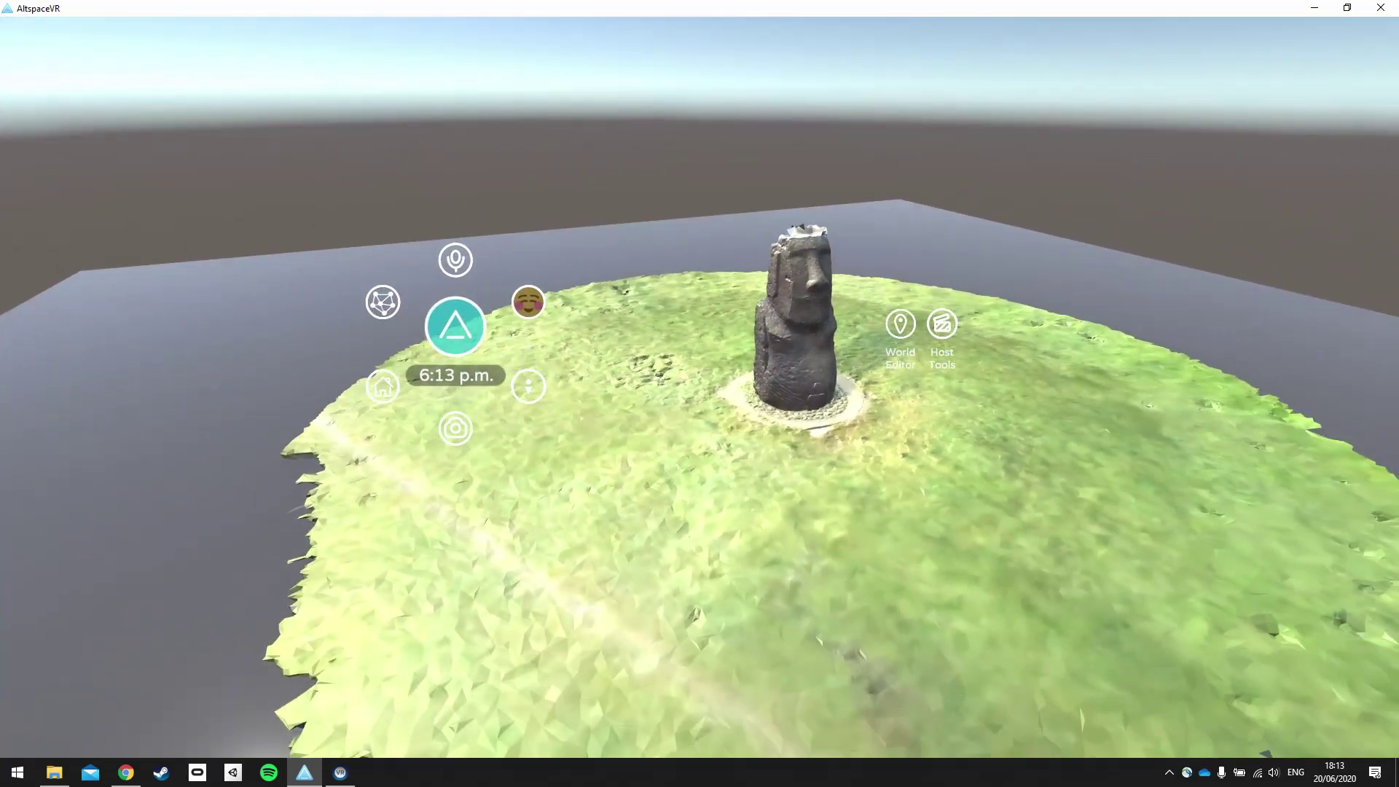
{"action": "key", "text": "d"}
{"action": "key", "text": "a"}
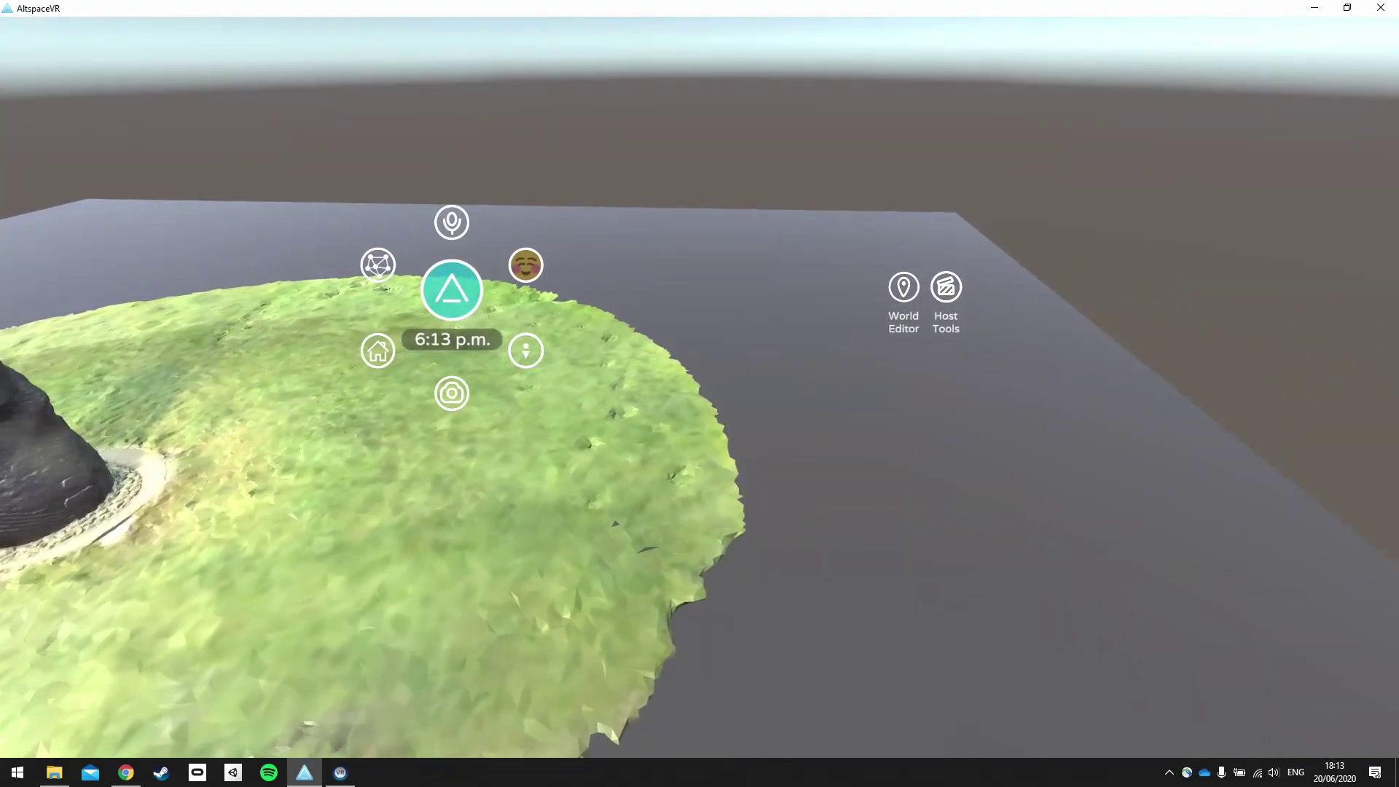
{"action": "key", "text": "a"}
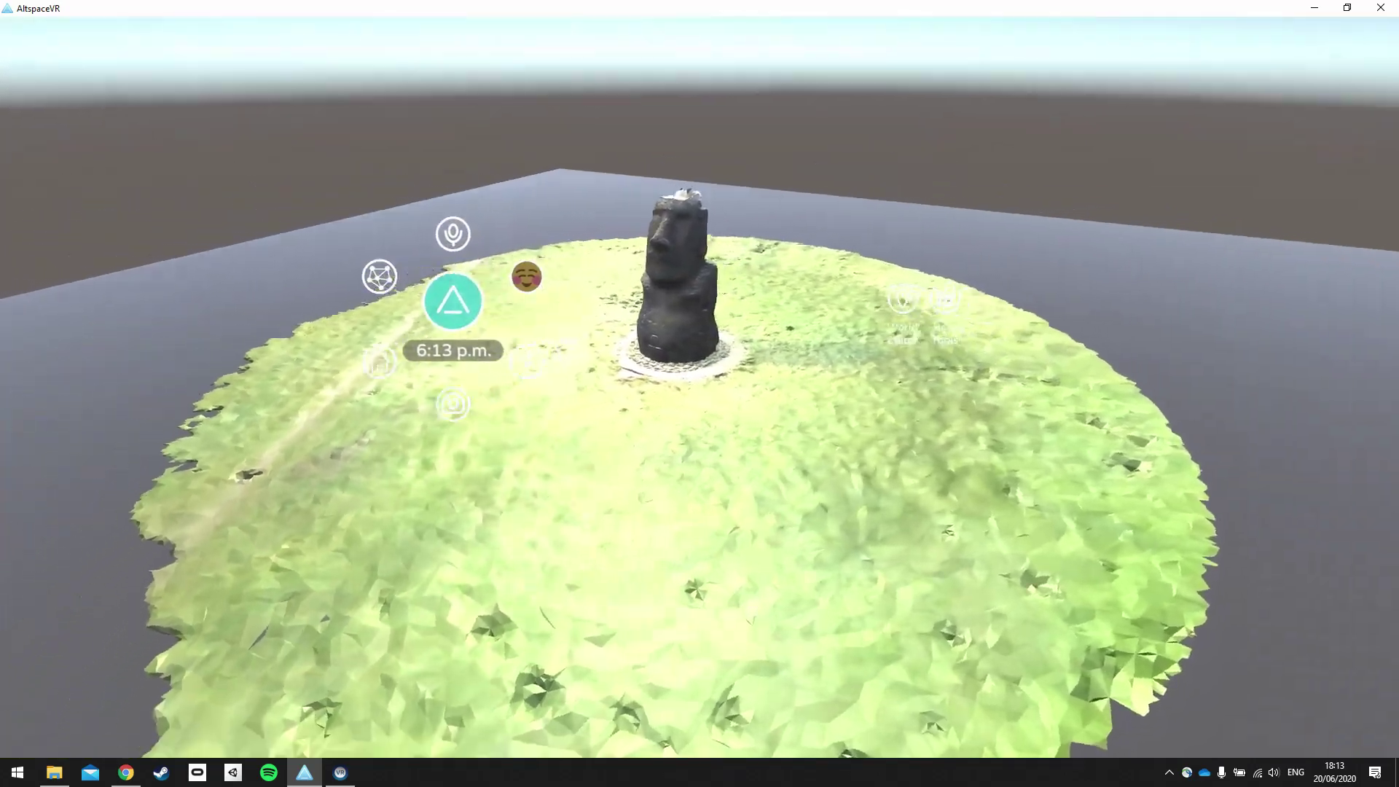
{"action": "key", "text": "w"}
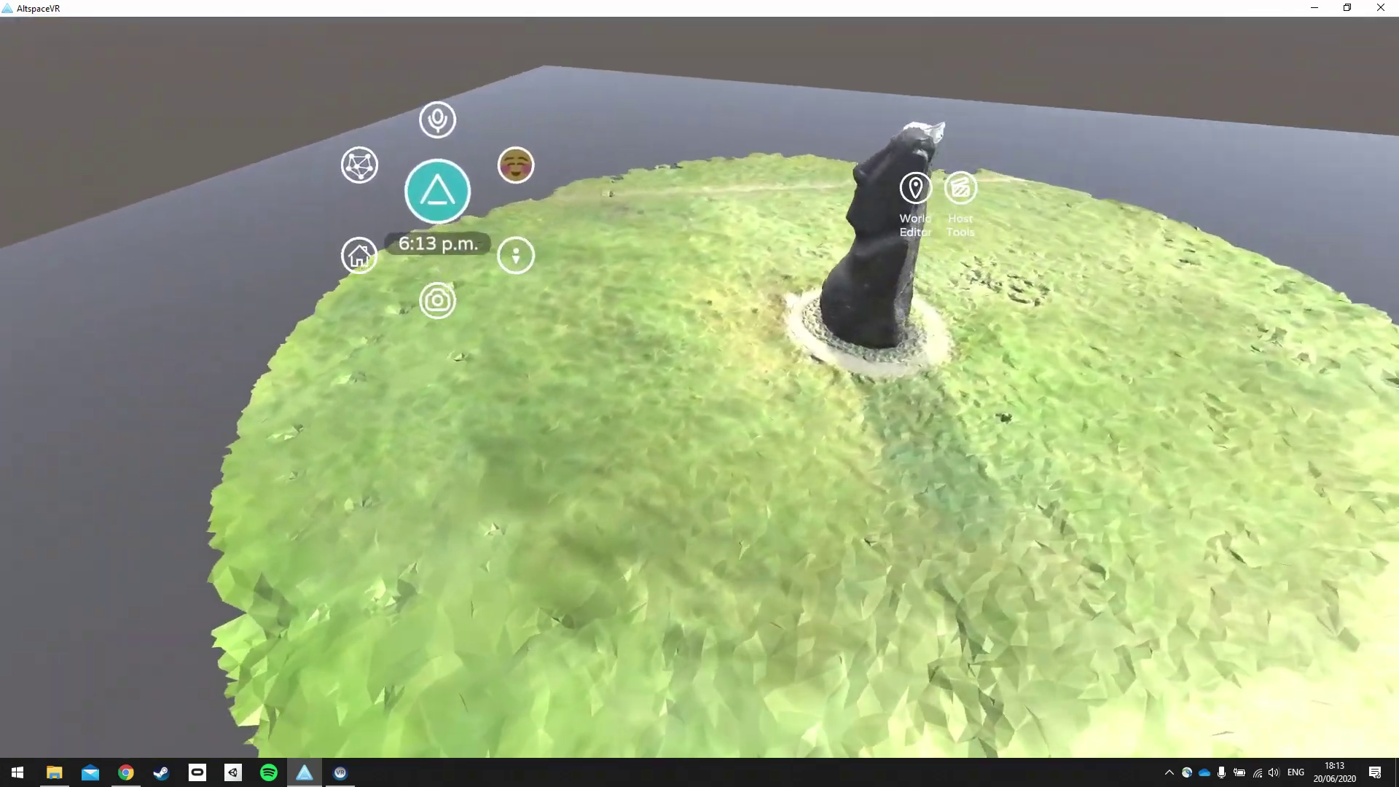
{"action": "key", "text": "s"}
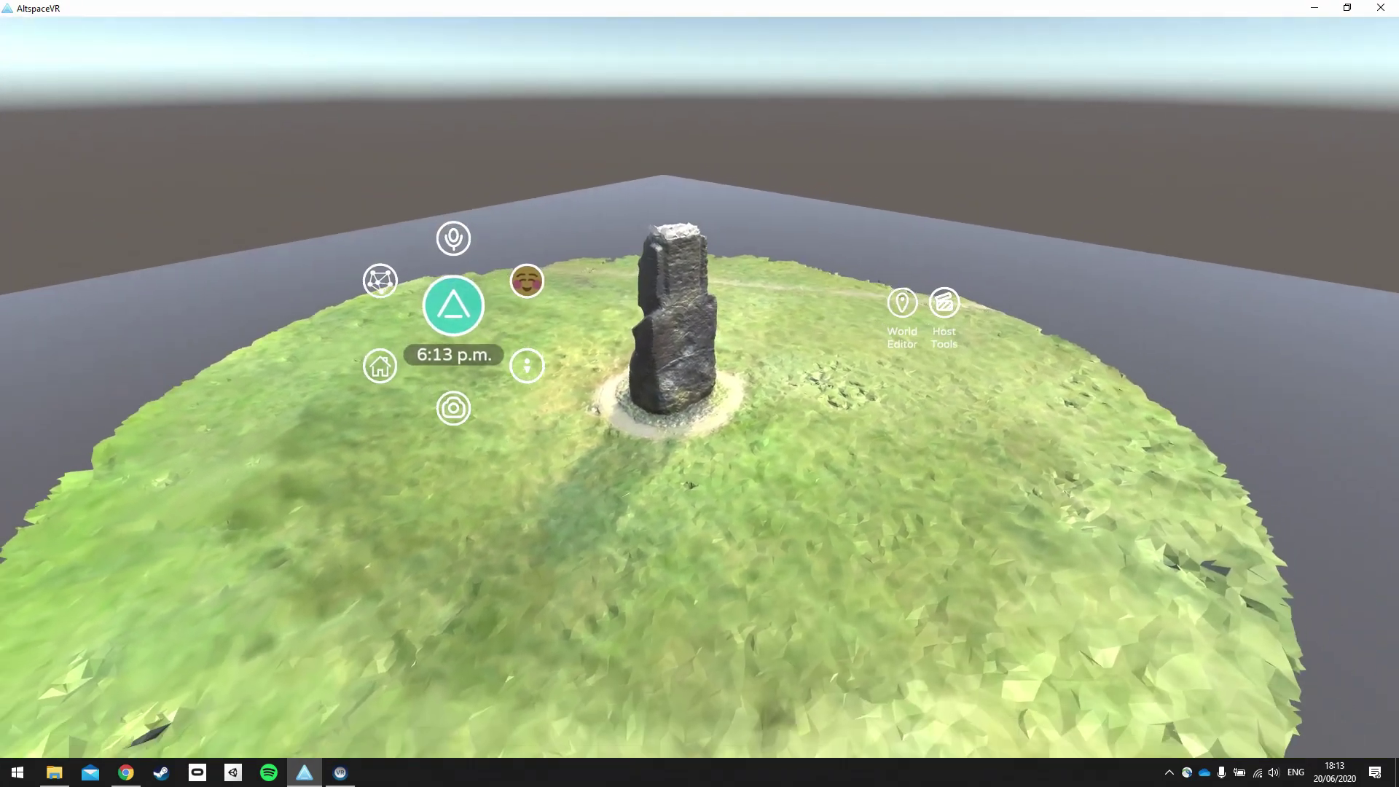
{"action": "key", "text": "w"}
{"action": "key", "text": "d"}
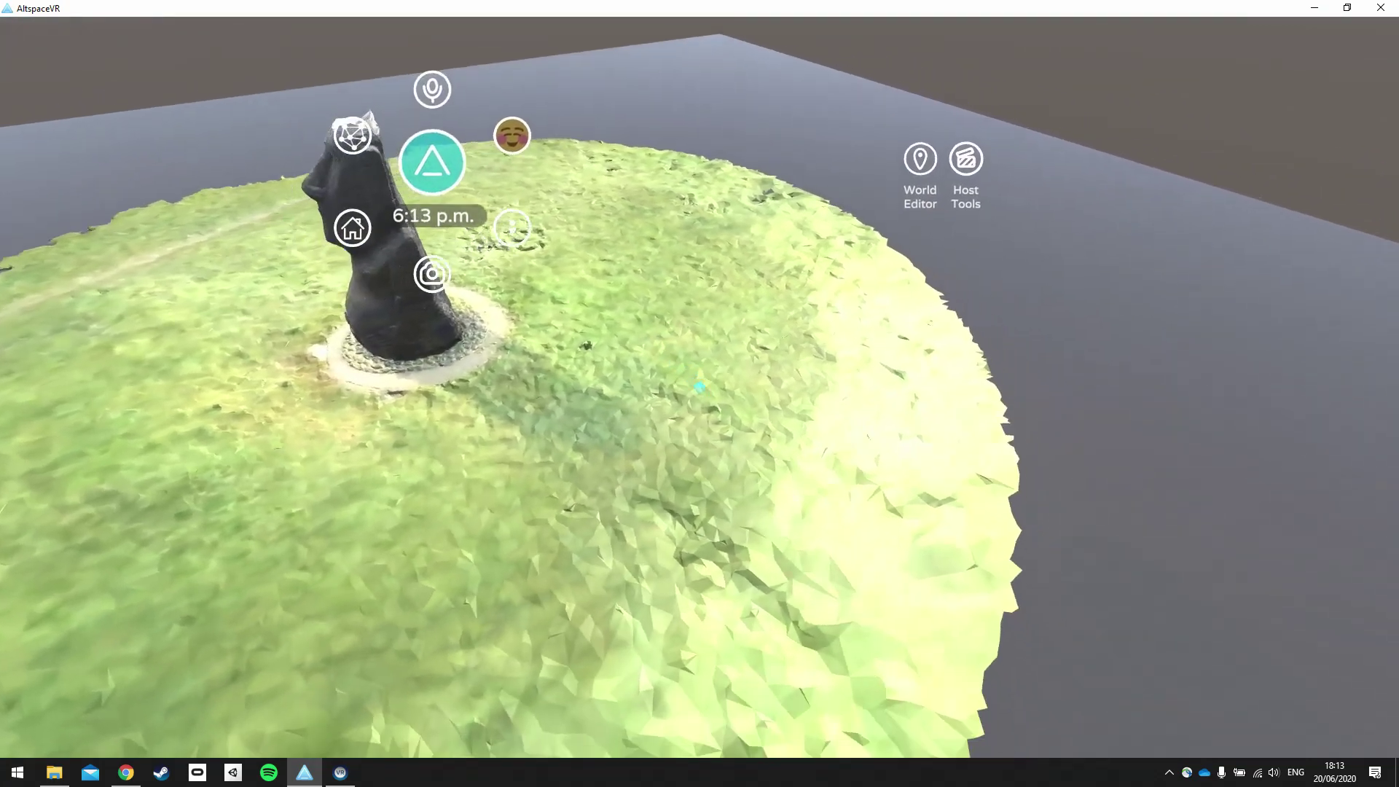
{"action": "key", "text": "a"}
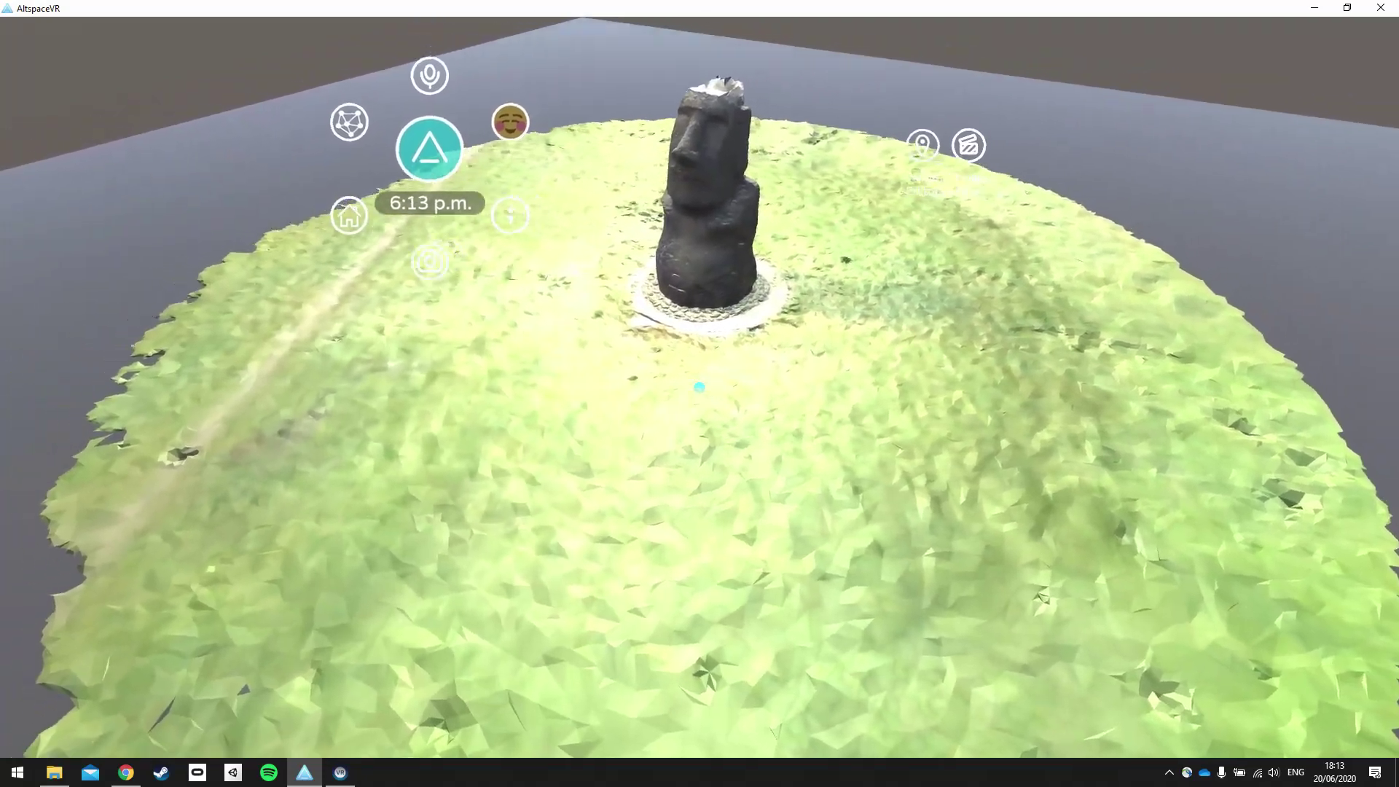
{"action": "left_click_drag", "start_coordinate": [700, 387], "coordinate": [453, 360]}
Take a selfie with a tongue-out emoji and the moai statue behind, then close the camera.
{"action": "left_click", "coordinate": [438, 301]}
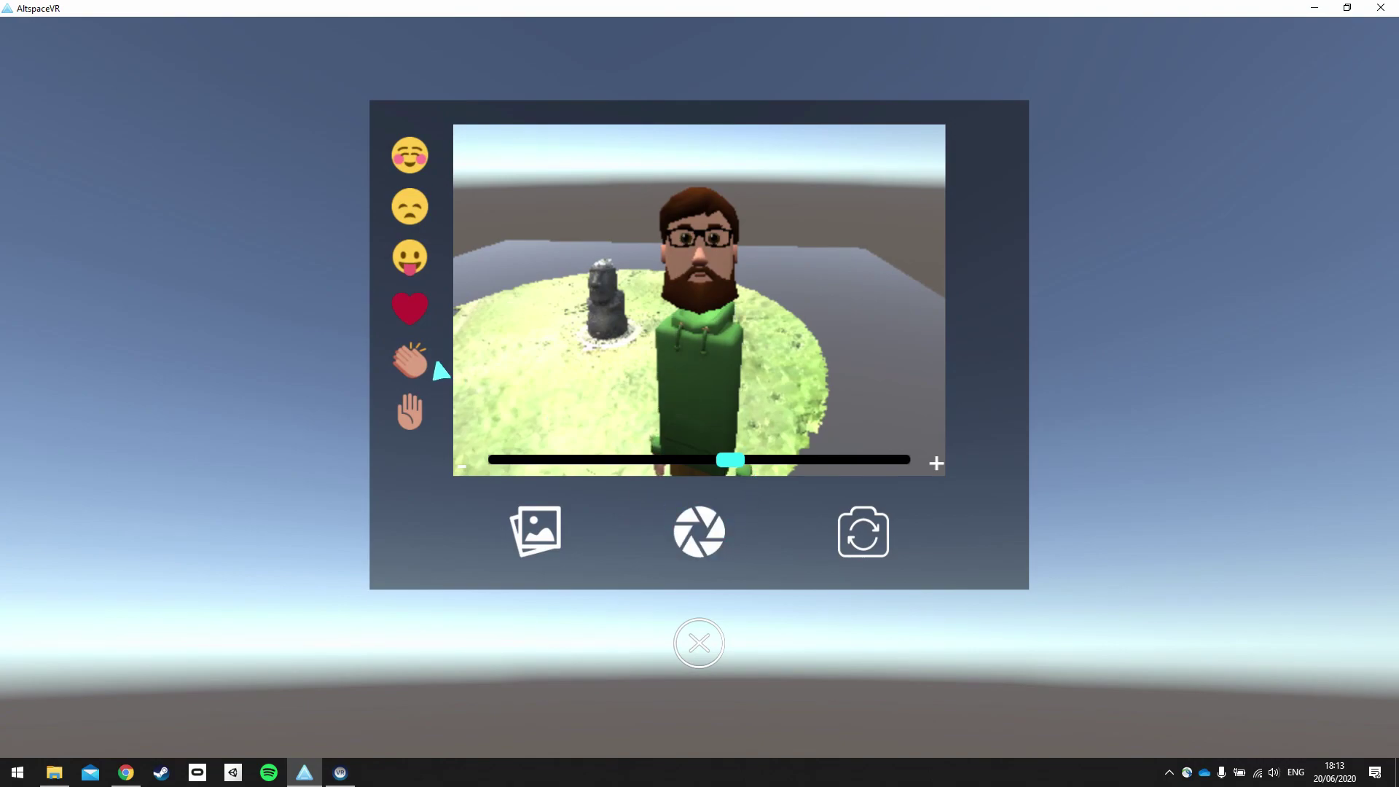
{"action": "left_click", "coordinate": [408, 257]}
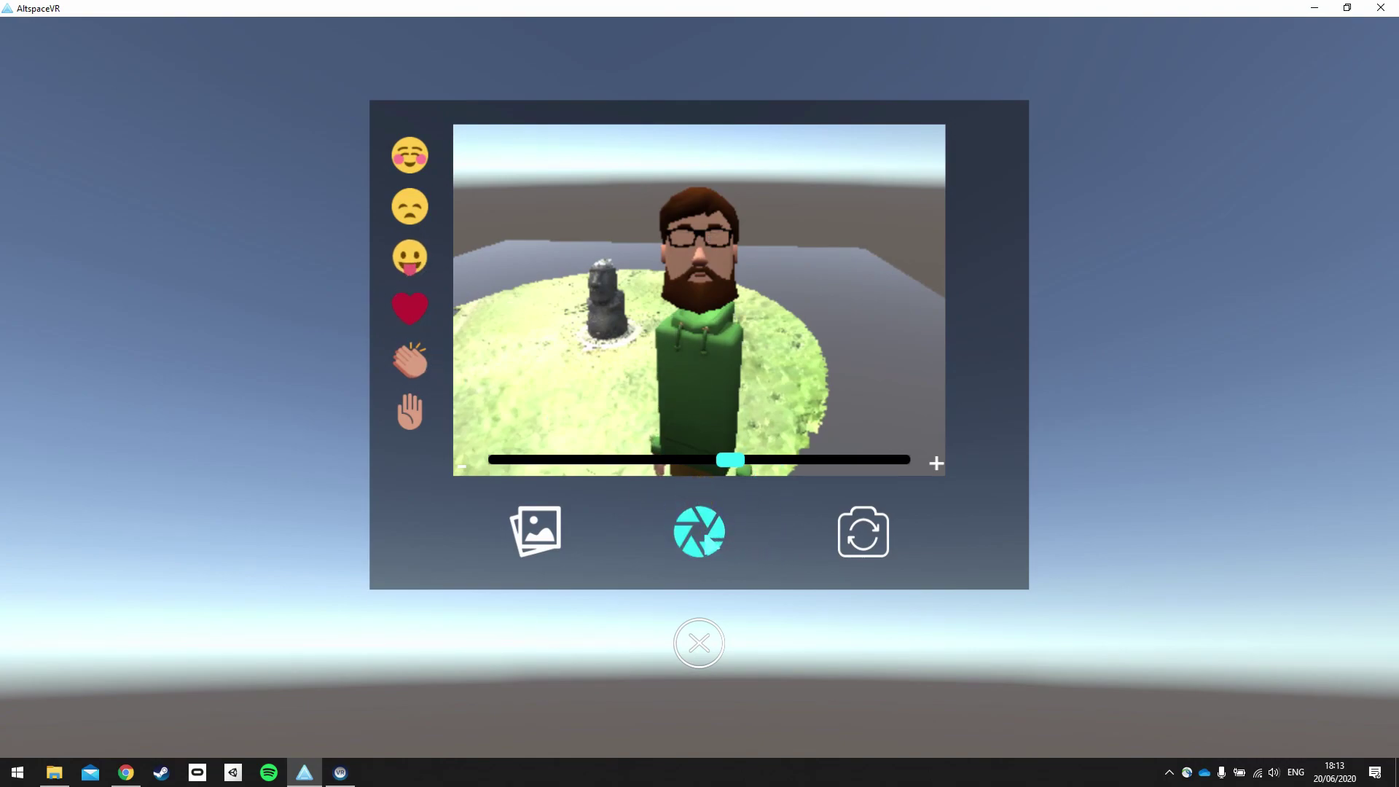
{"action": "left_click", "coordinate": [701, 532]}
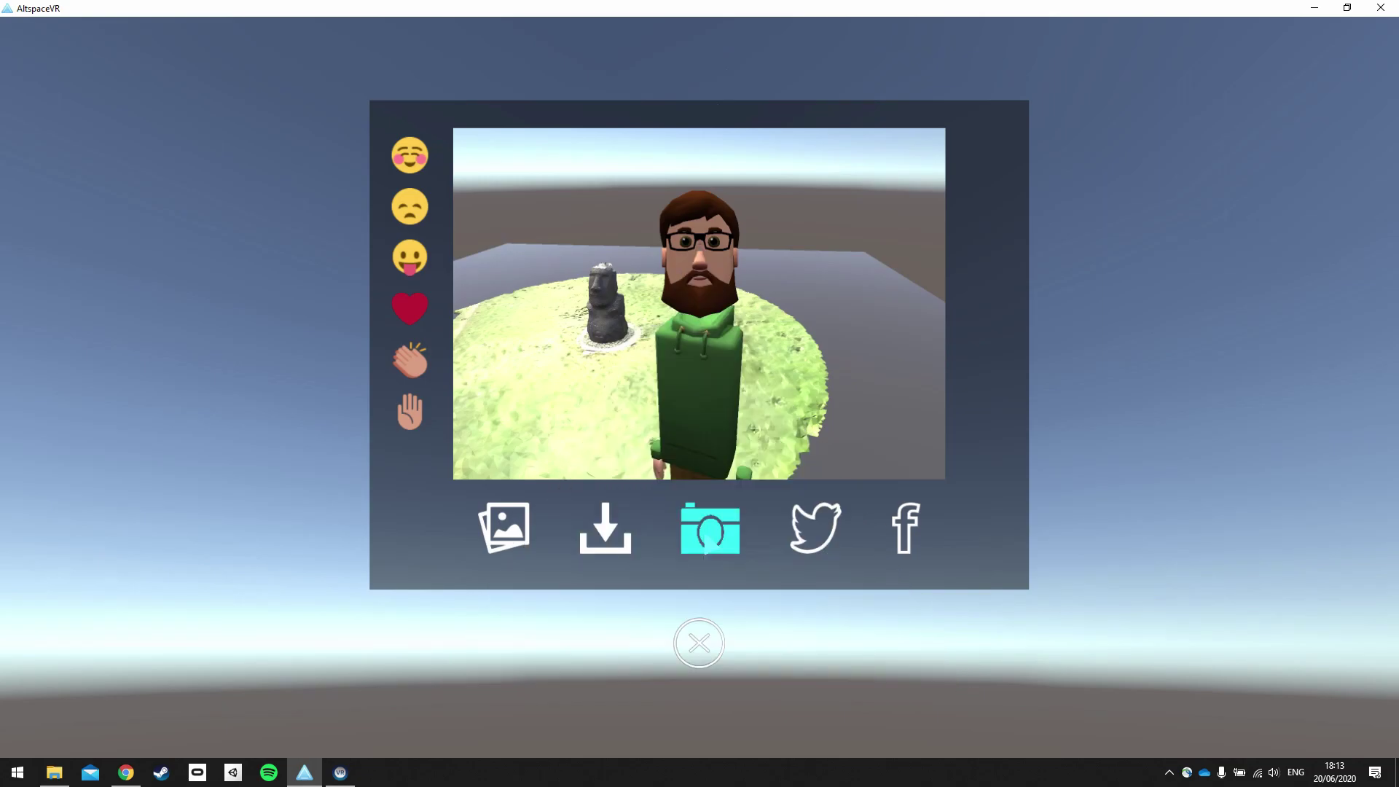
{"action": "left_click", "coordinate": [689, 658]}
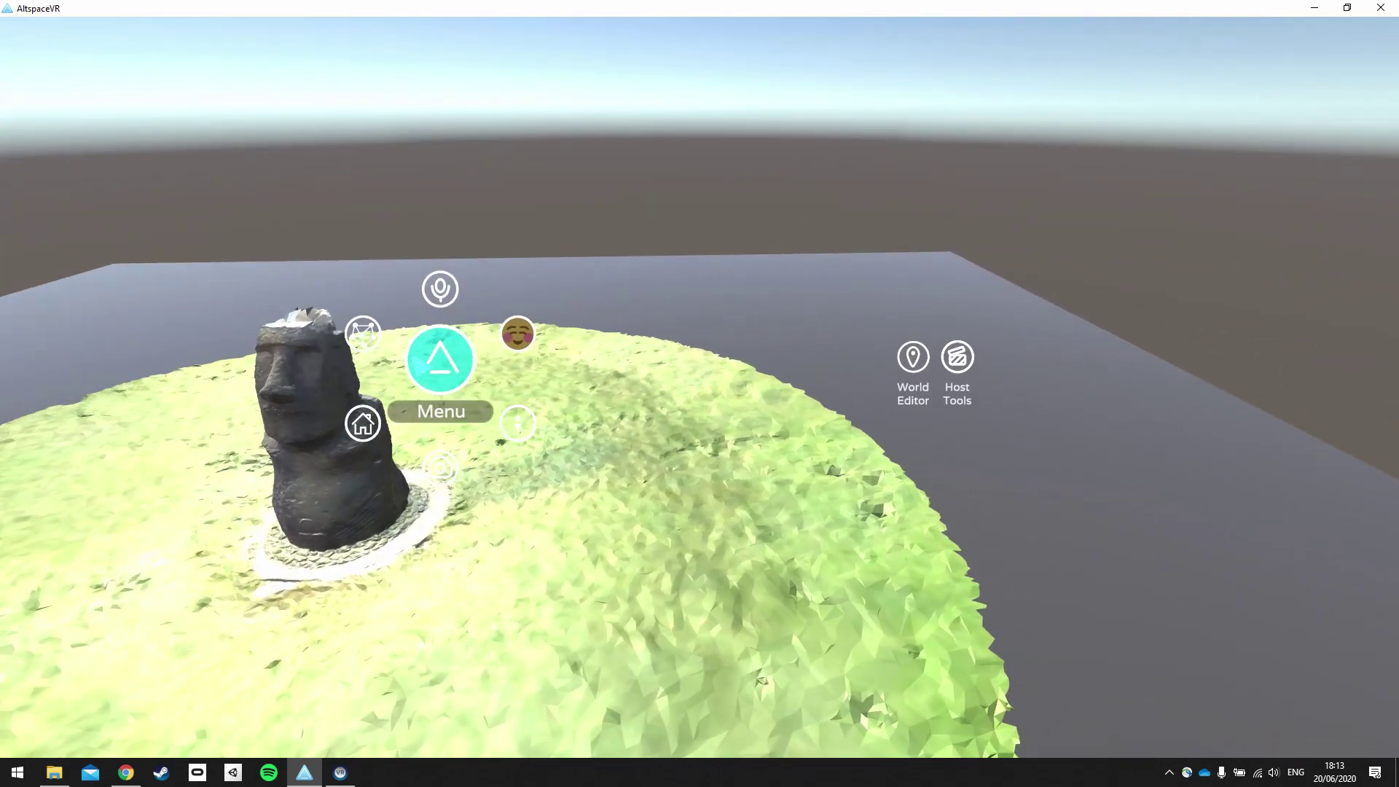
Quit AltspaceVR via Settings > General > Exit Altspace and confirm Yes.
{"action": "left_click", "coordinate": [440, 359]}
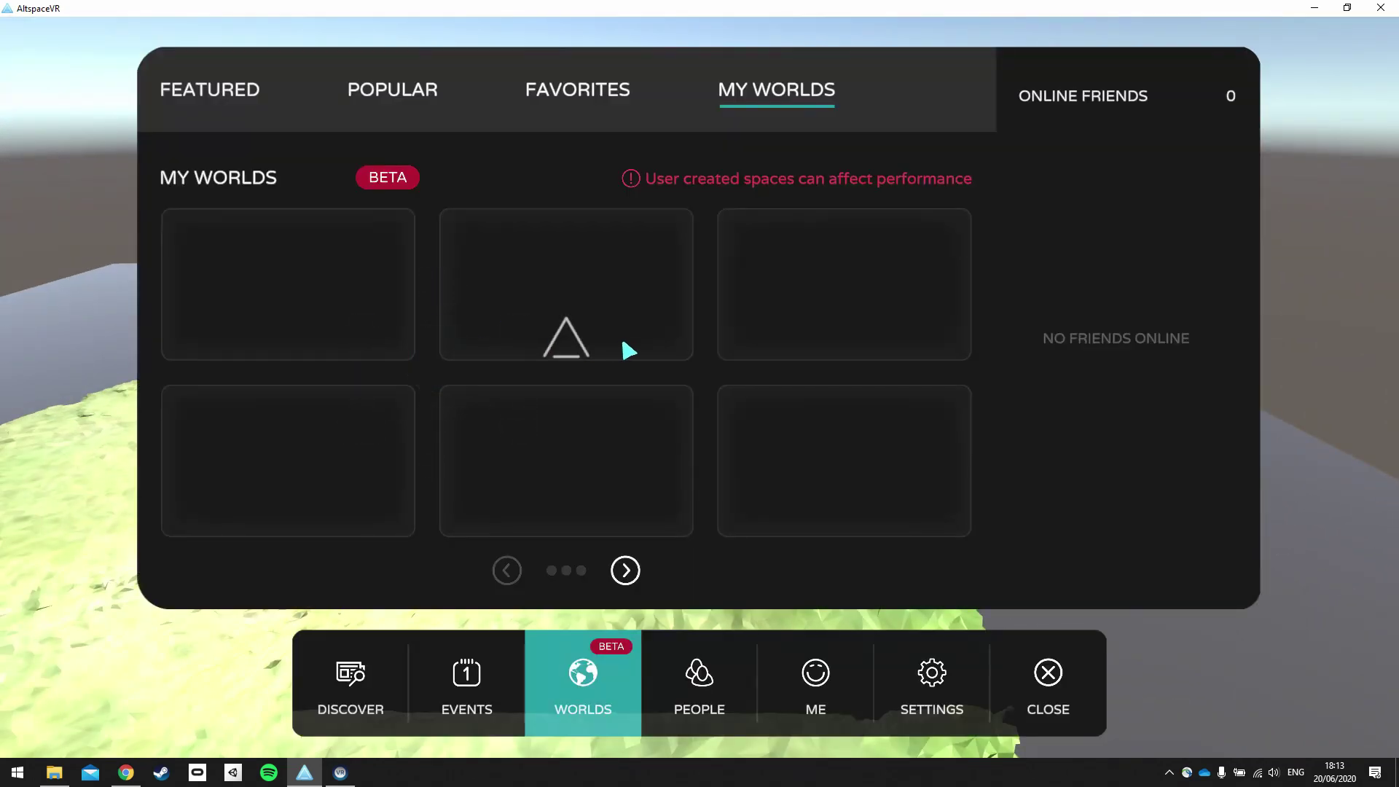
{"action": "left_click", "coordinate": [970, 701]}
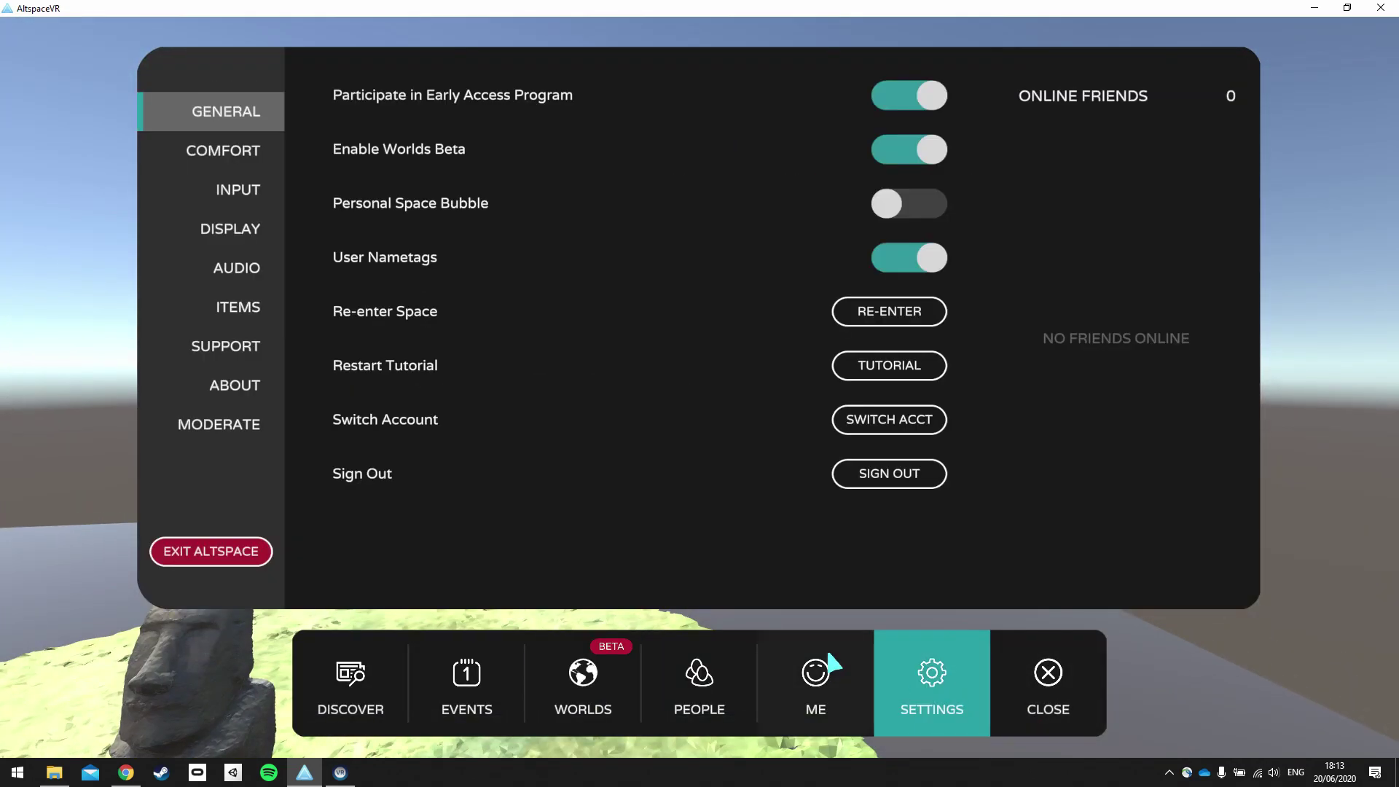
{"action": "left_click", "coordinate": [221, 559]}
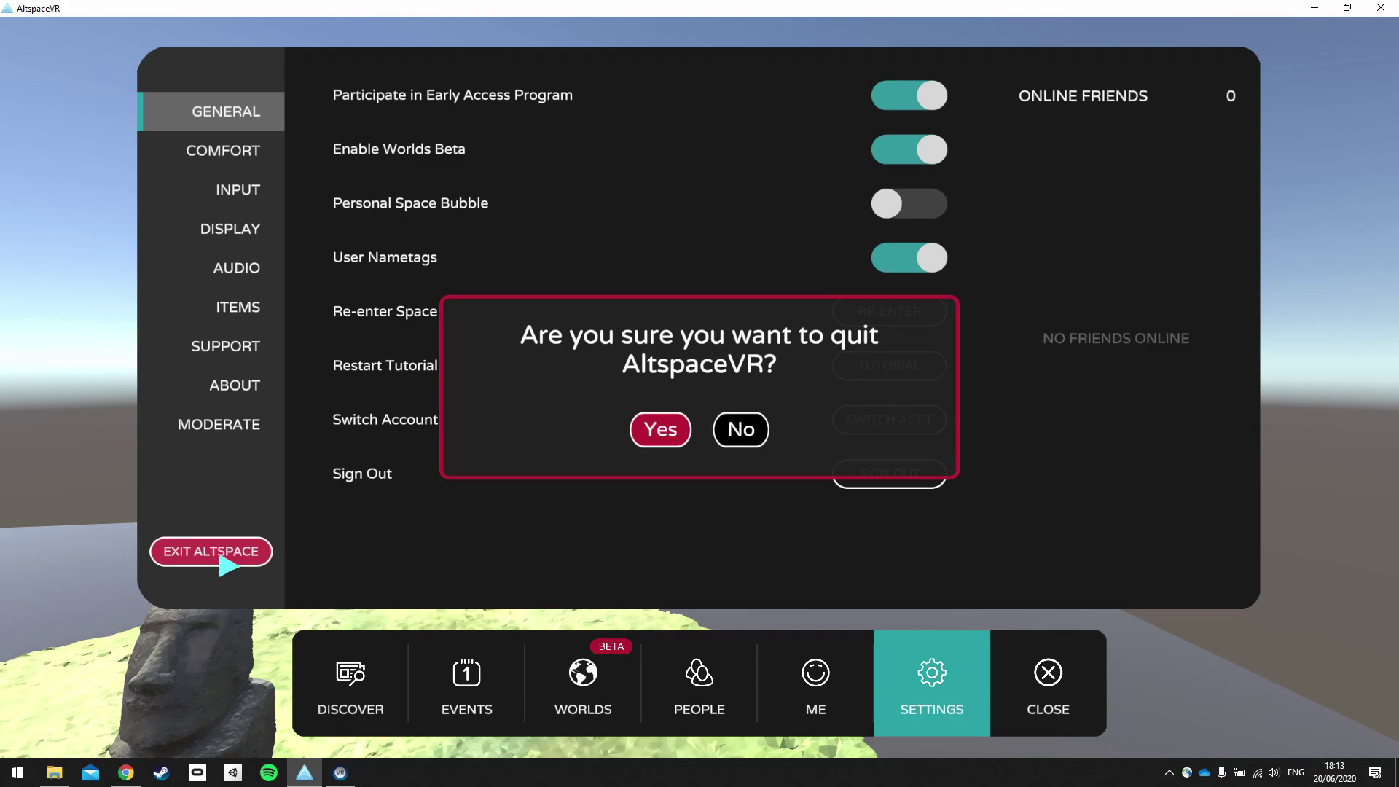
{"action": "left_click", "coordinate": [663, 430]}
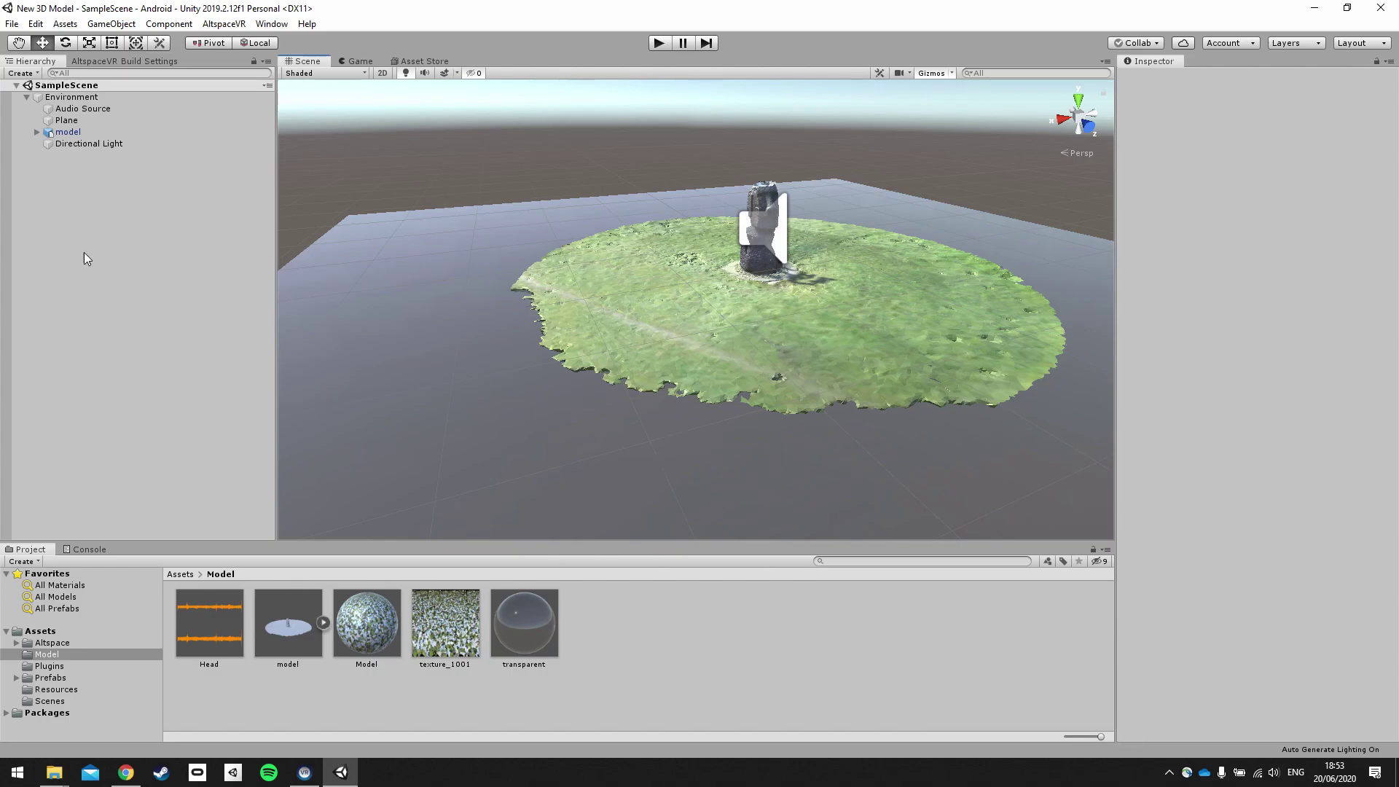
After checking the Audio Source and model, scale Environment to 3 on X, Y and Z.
{"action": "left_click", "coordinate": [107, 113]}
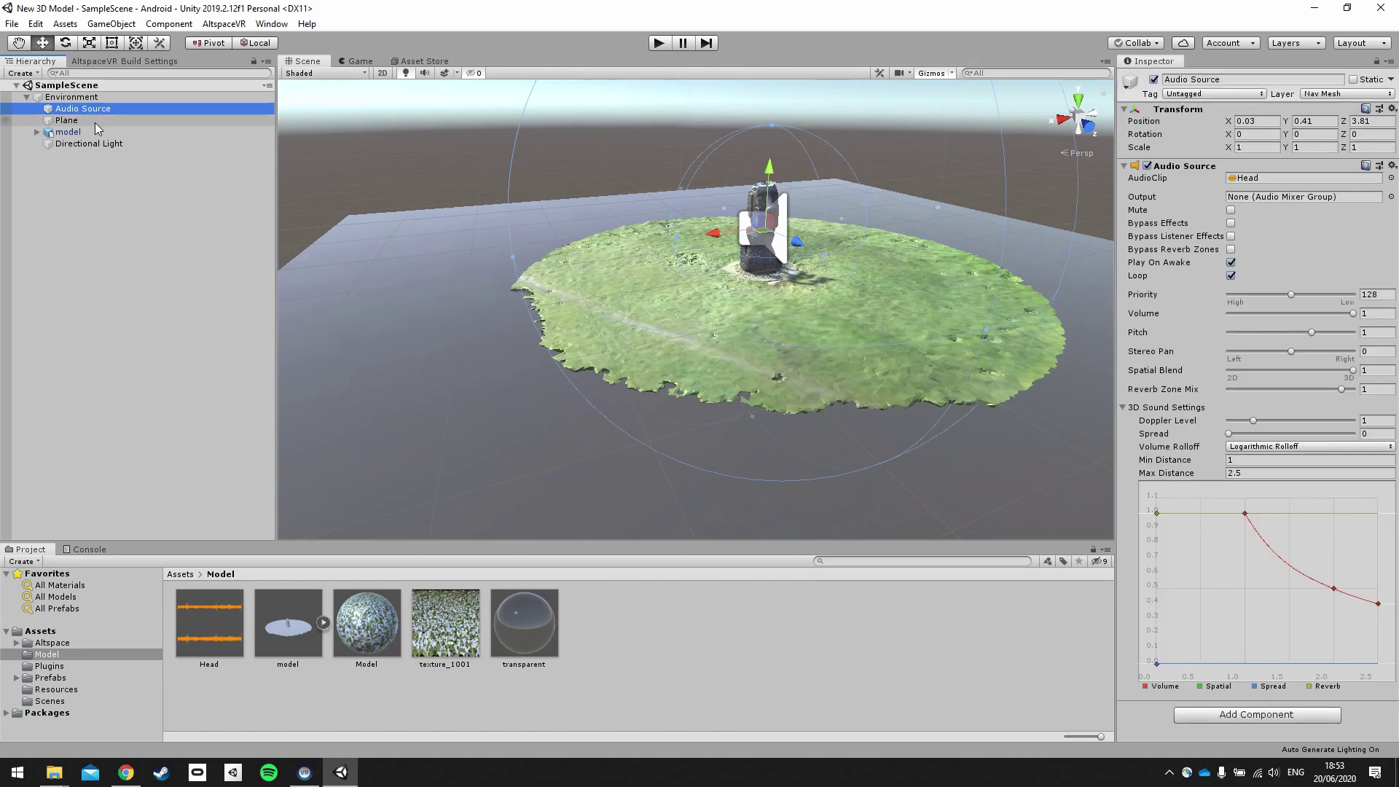
{"action": "left_click", "coordinate": [88, 133]}
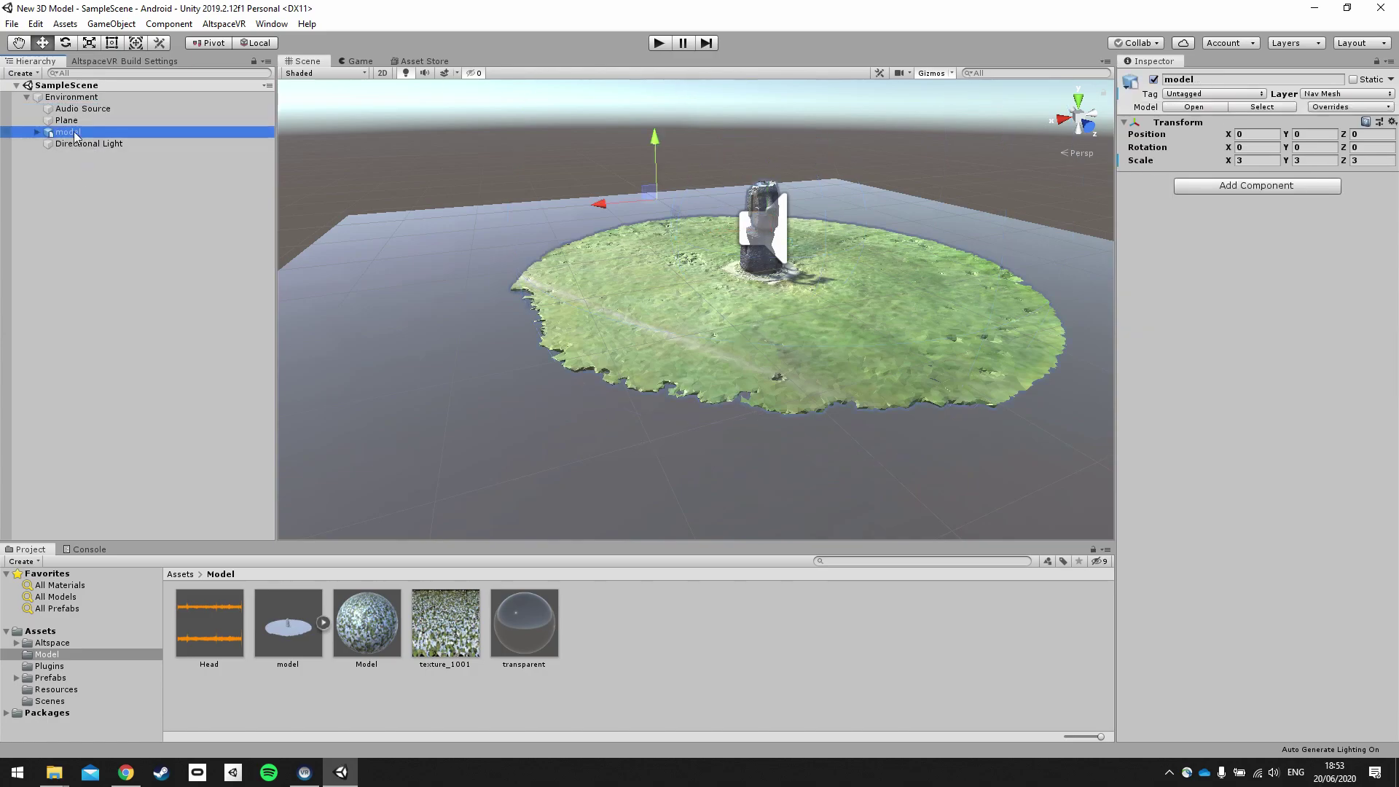
{"action": "left_click", "coordinate": [80, 186]}
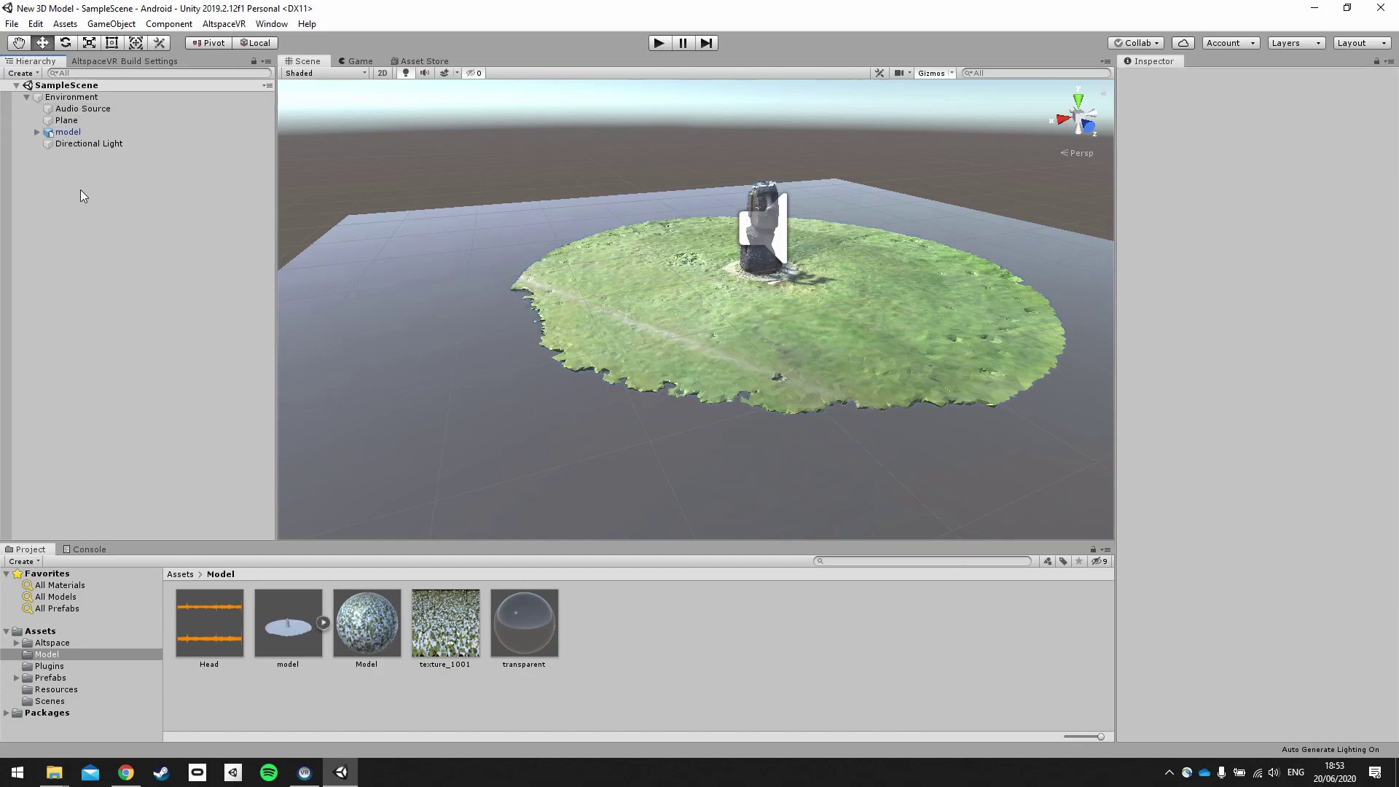
{"action": "left_click", "coordinate": [70, 98]}
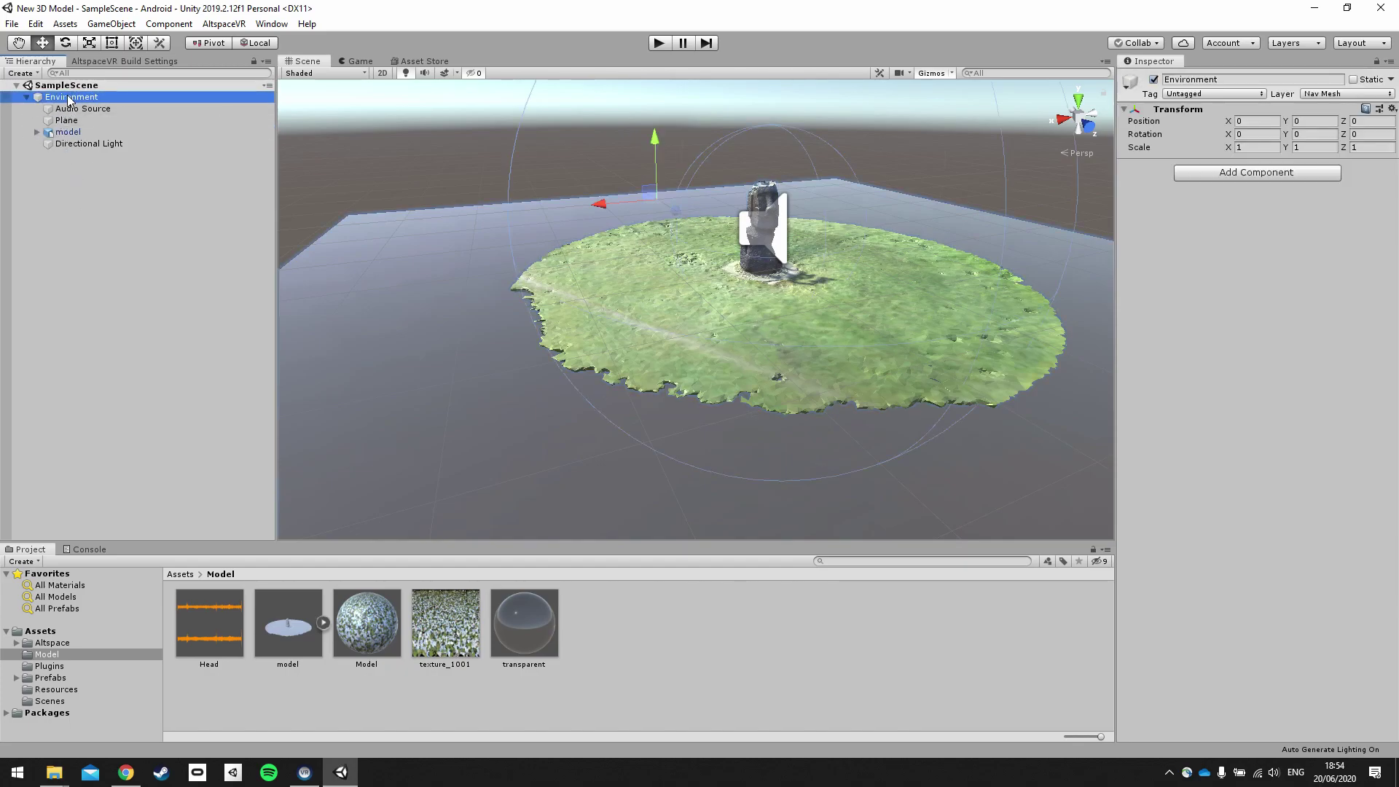
{"action": "left_click", "coordinate": [1268, 147]}
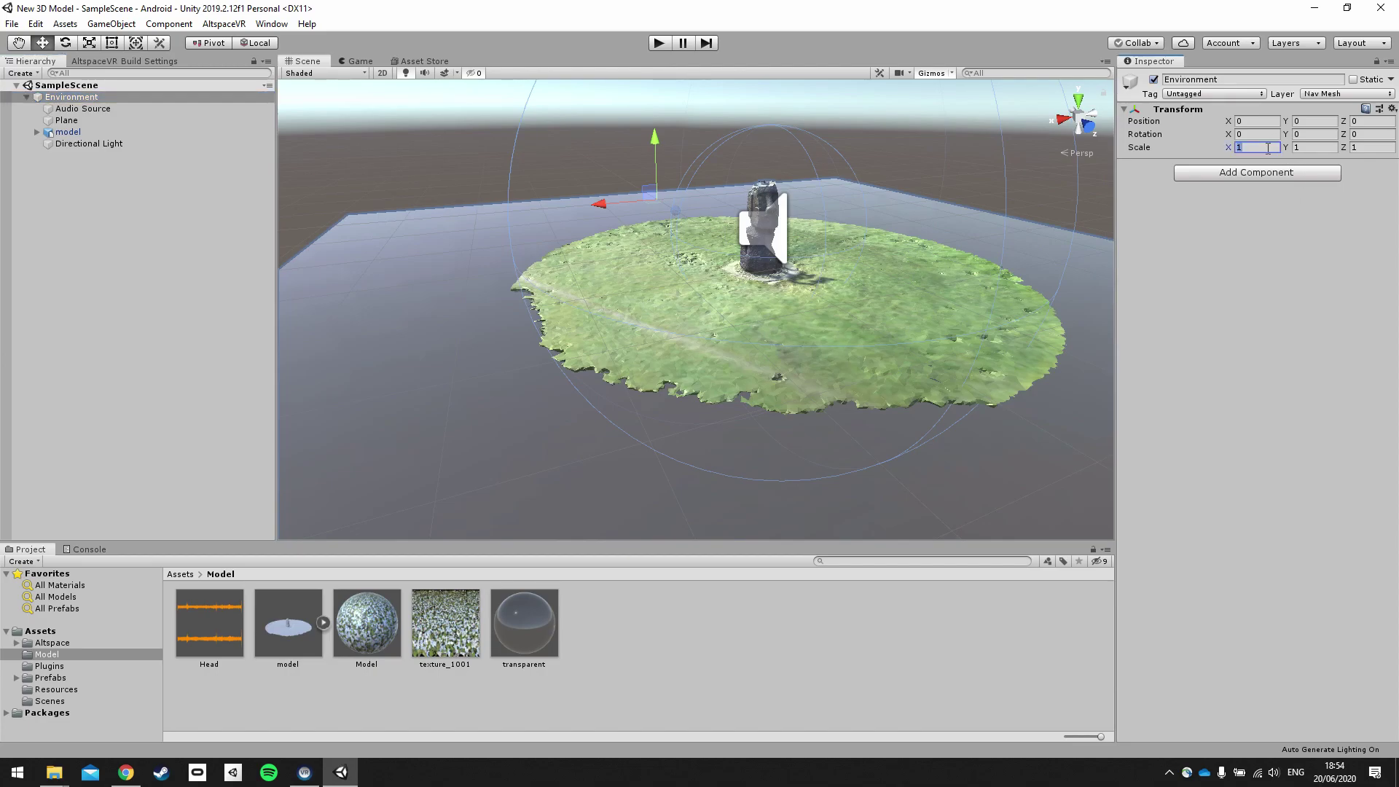
{"action": "type", "text": "3"}
{"action": "left_click", "coordinate": [1312, 148]}
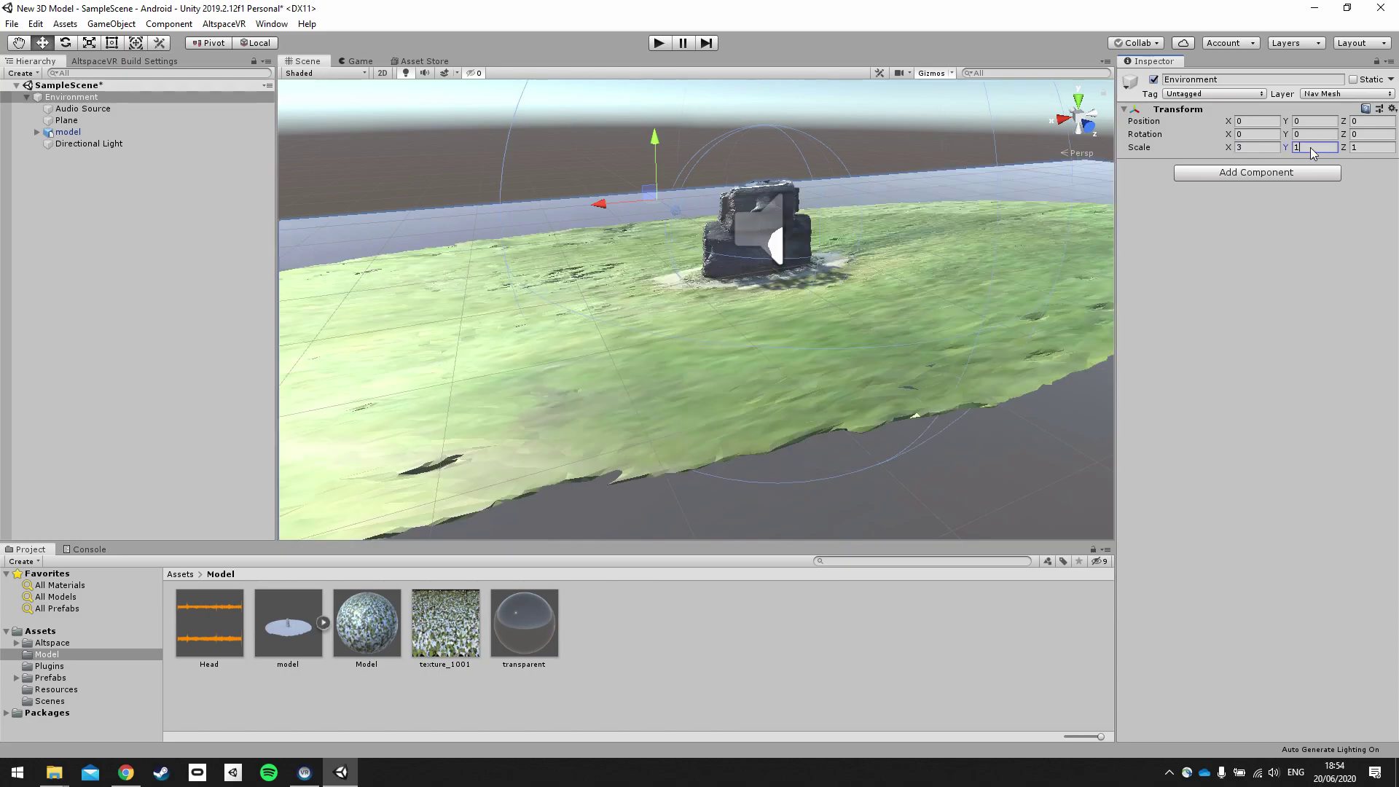
{"action": "type", "text": "3"}
{"action": "left_click", "coordinate": [1362, 149]}
{"action": "type", "text": "3"}
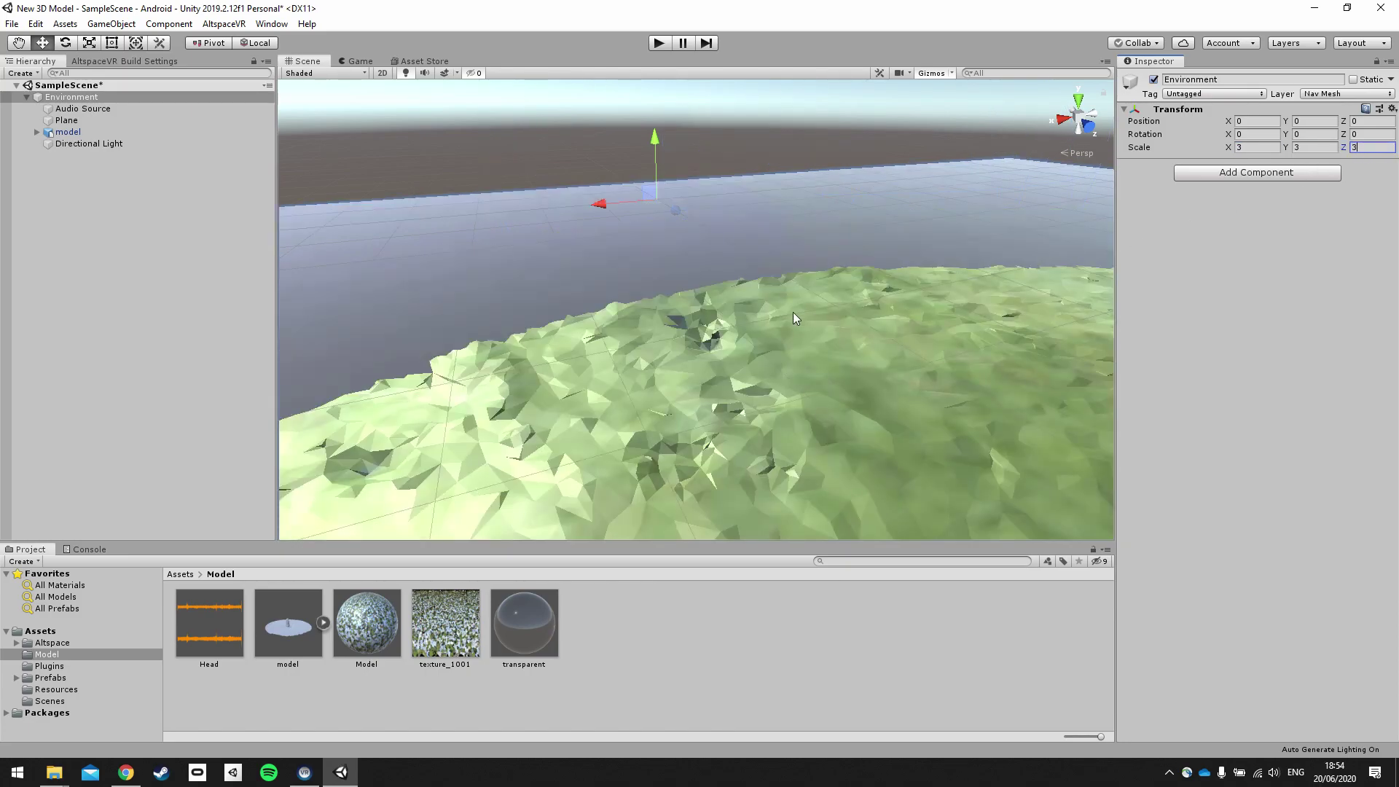
Orbit the view over the enlarged island, then reselect the Audio Source object.
{"action": "scroll", "coordinate": [796, 319], "scroll_direction": "down", "scroll_amount": 5}
{"action": "scroll", "coordinate": [749, 306], "scroll_direction": "up", "scroll_amount": 5}
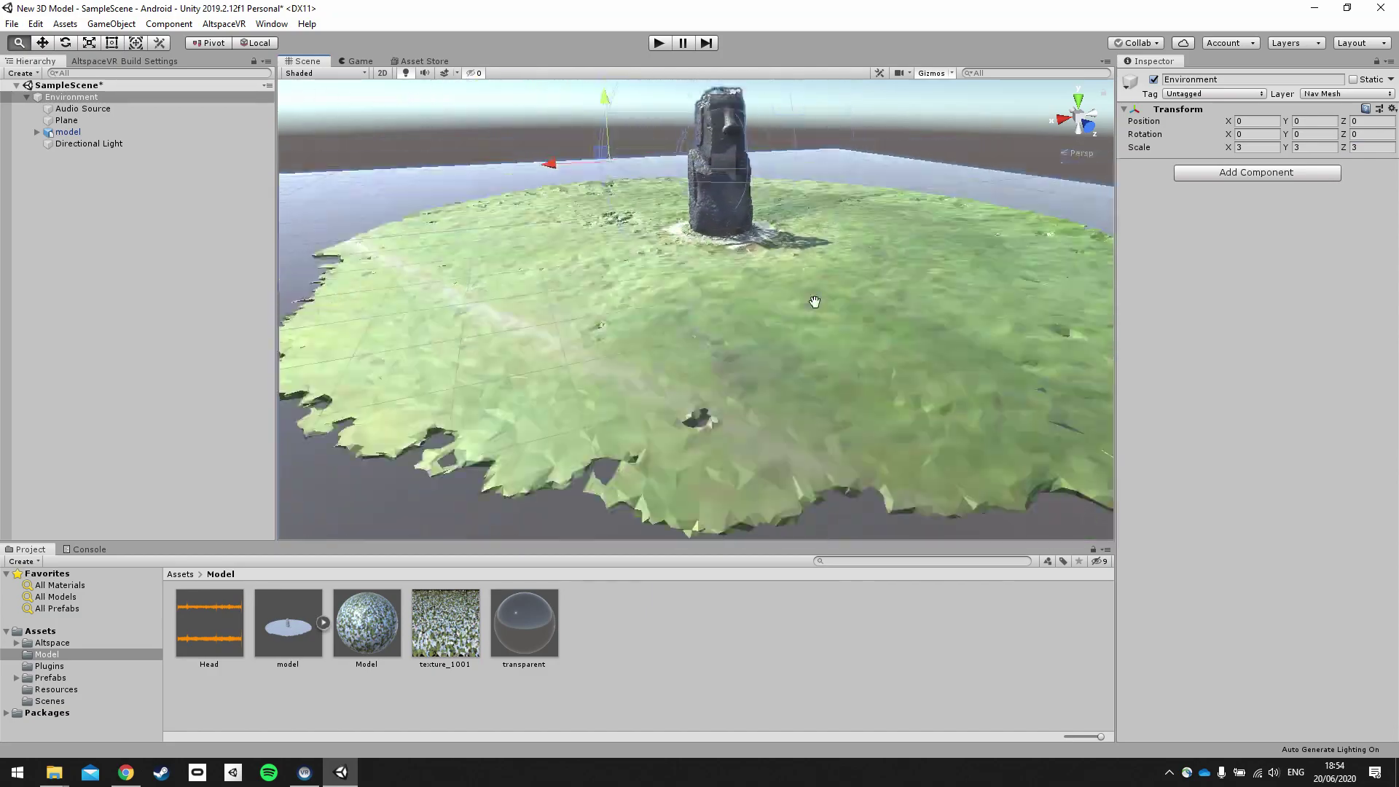
{"action": "scroll", "coordinate": [815, 301], "scroll_direction": "down", "scroll_amount": 4}
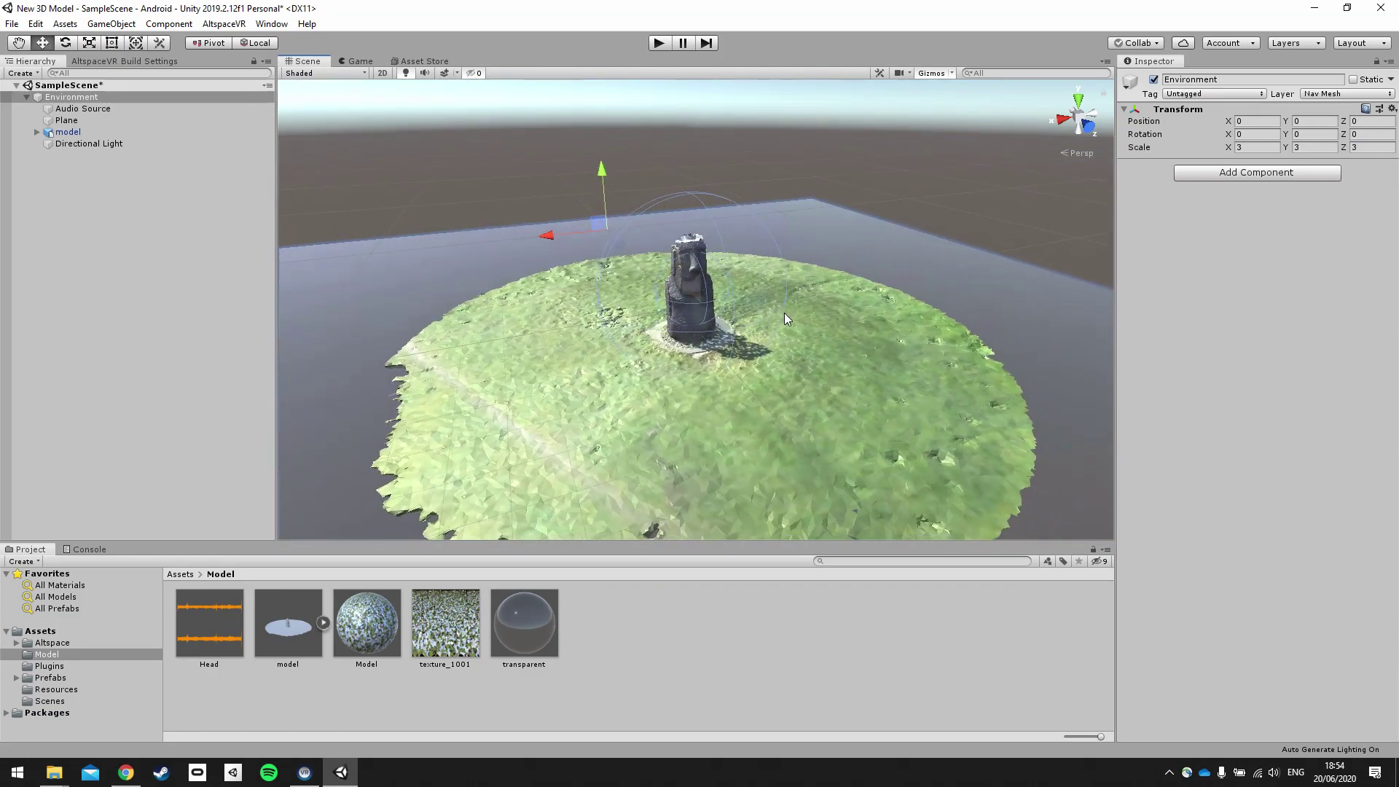
{"action": "left_click_drag", "start_coordinate": [784, 313], "coordinate": [736, 363]}
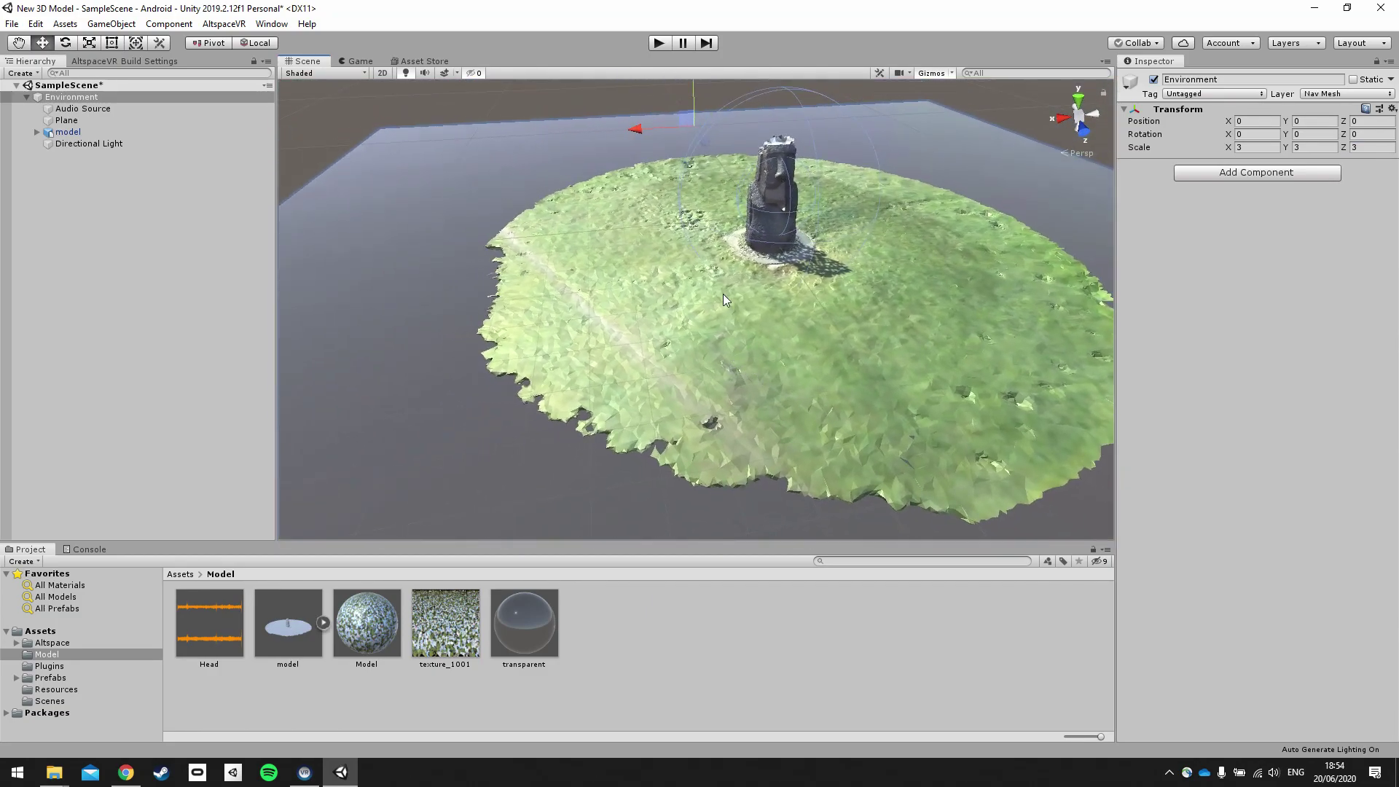
{"action": "left_click", "coordinate": [55, 110]}
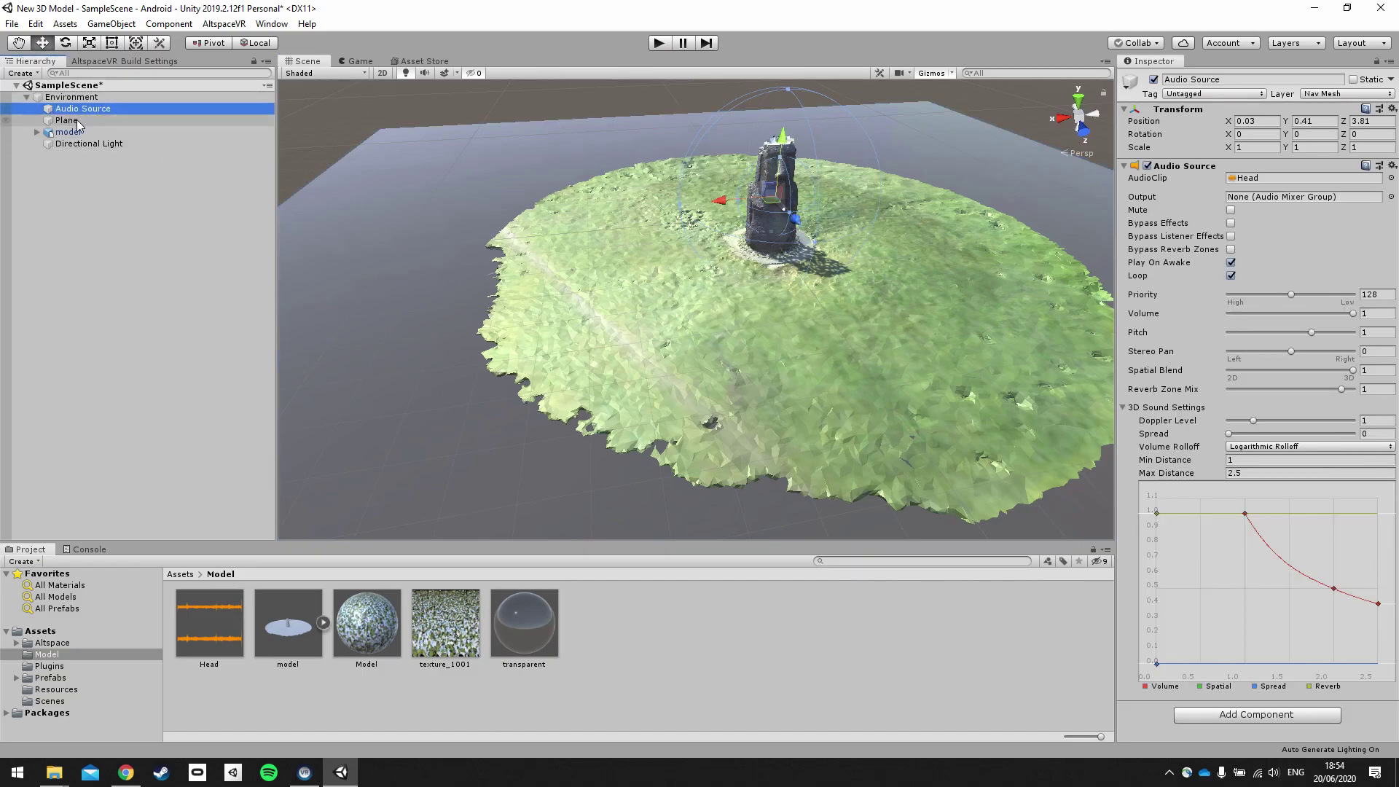
Set the Audio Source volume to 0.5 and toggle its Loop checkbox.
{"action": "left_click", "coordinate": [1367, 312]}
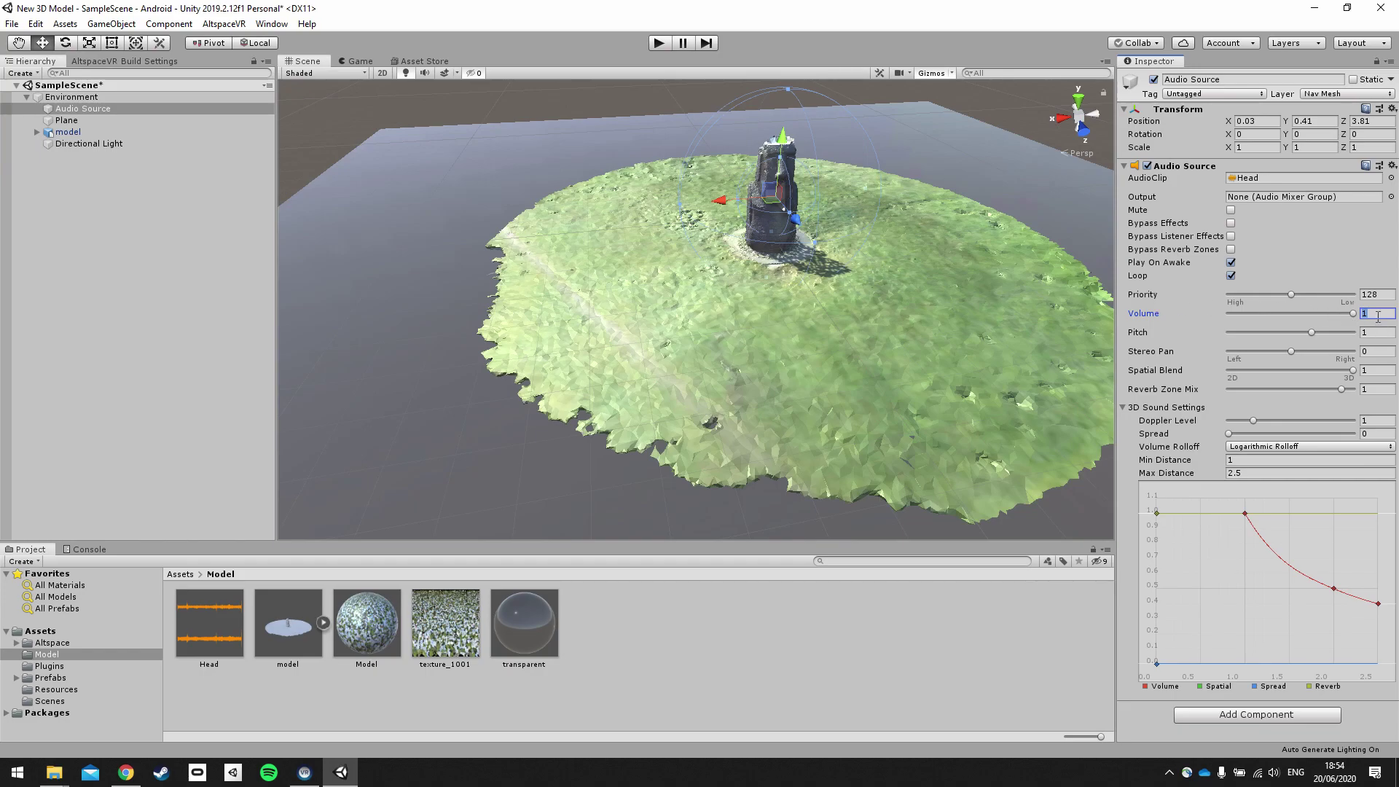
{"action": "left_click", "coordinate": [87, 110]}
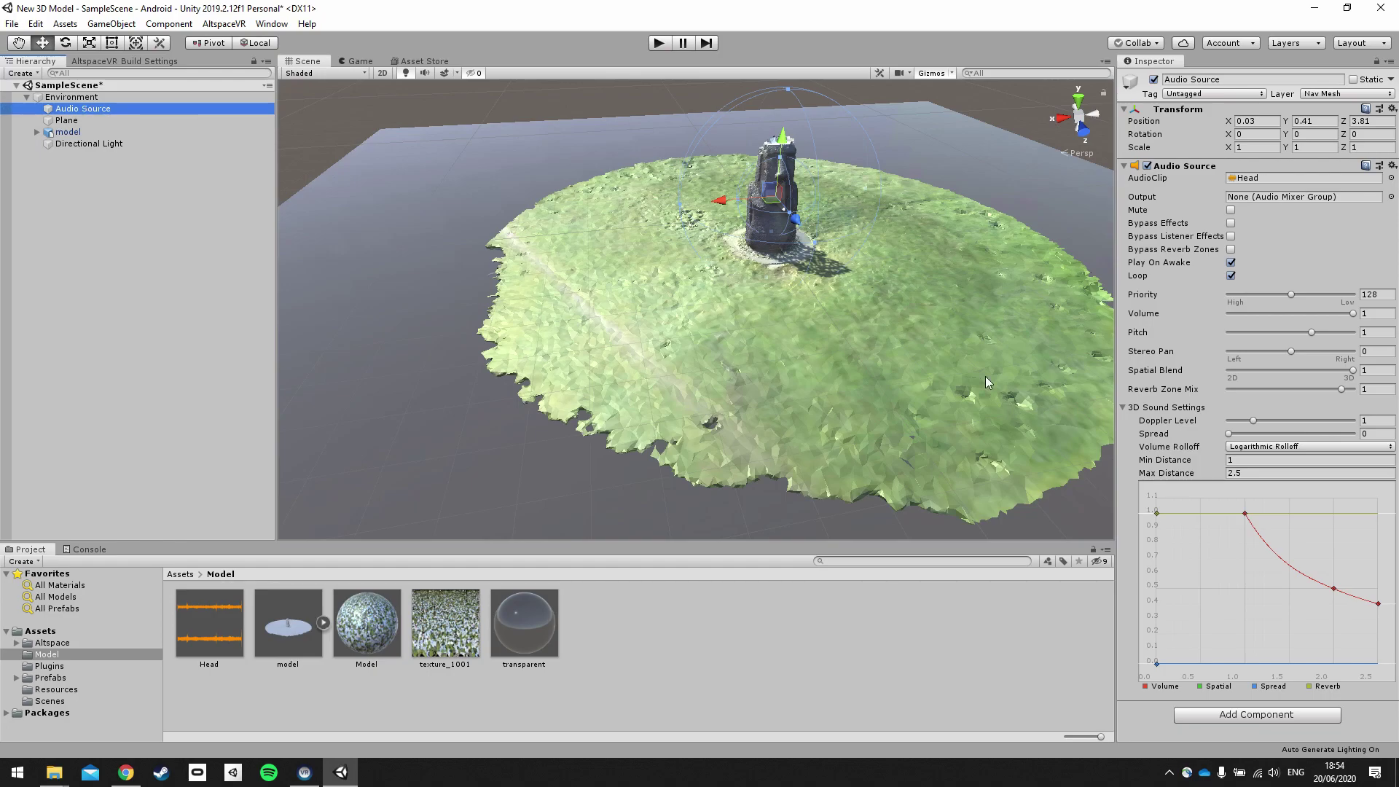
{"action": "left_click", "coordinate": [1369, 315]}
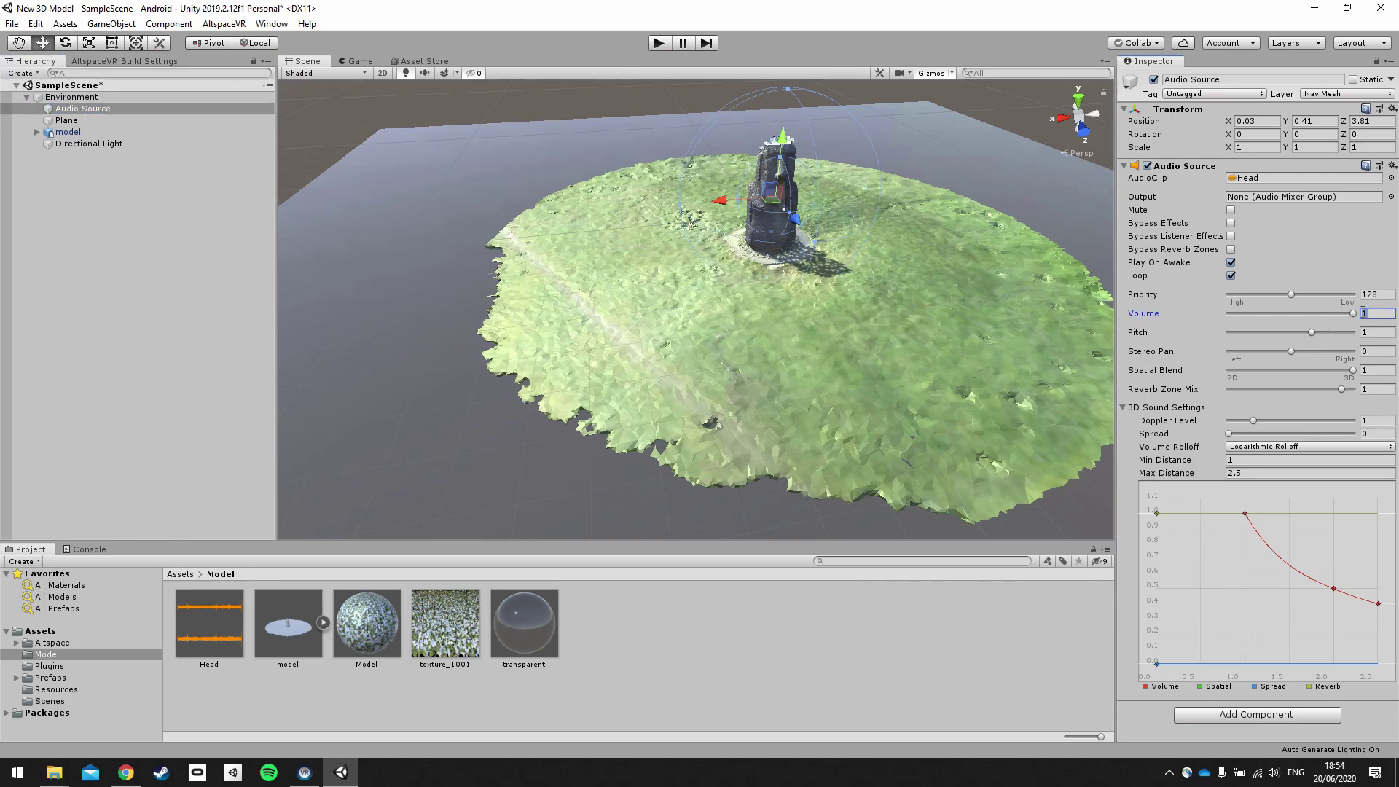
{"action": "type", "text": ".5"}
{"action": "left_click", "coordinate": [1231, 276]}
{"action": "scroll", "coordinate": [855, 296], "scroll_direction": "down", "scroll_amount": 5}
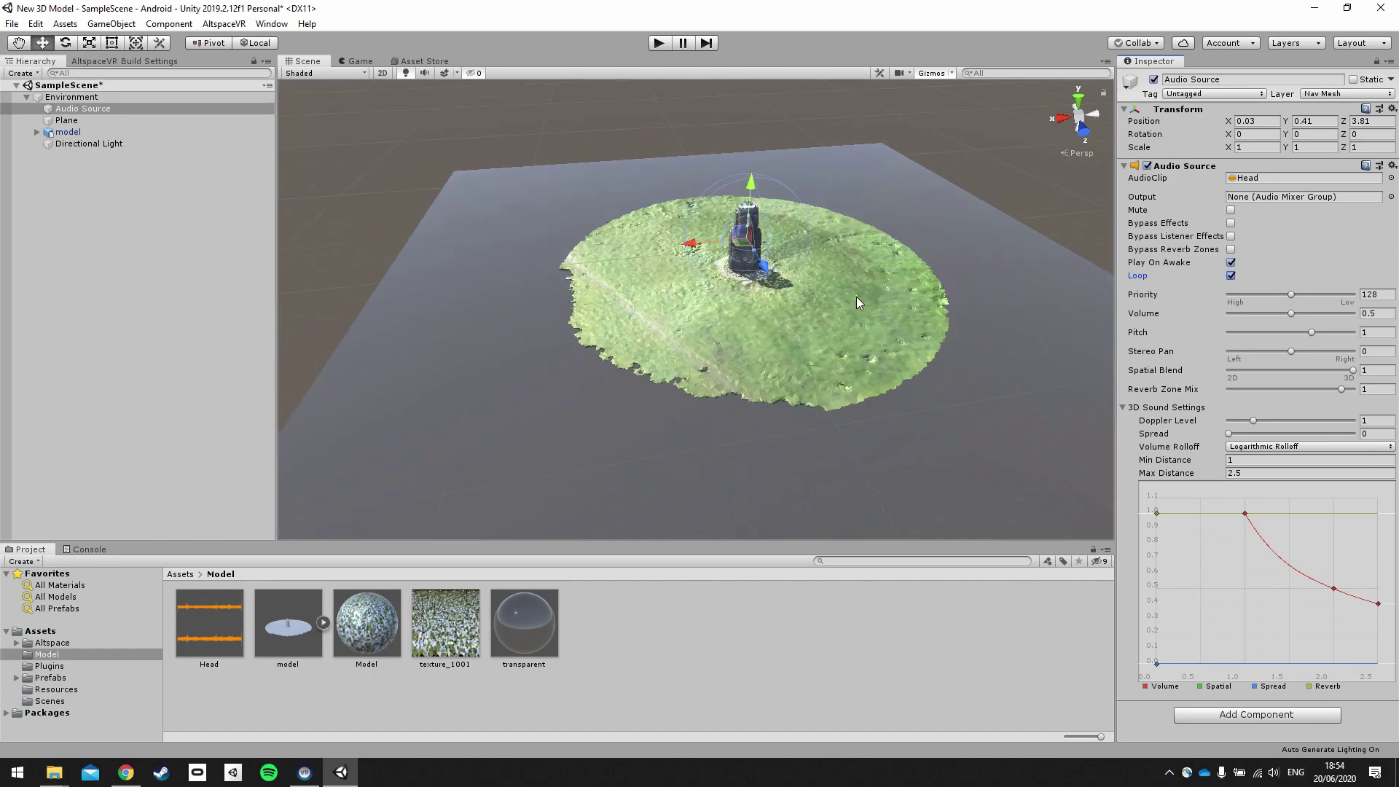
{"action": "left_click", "coordinate": [222, 247]}
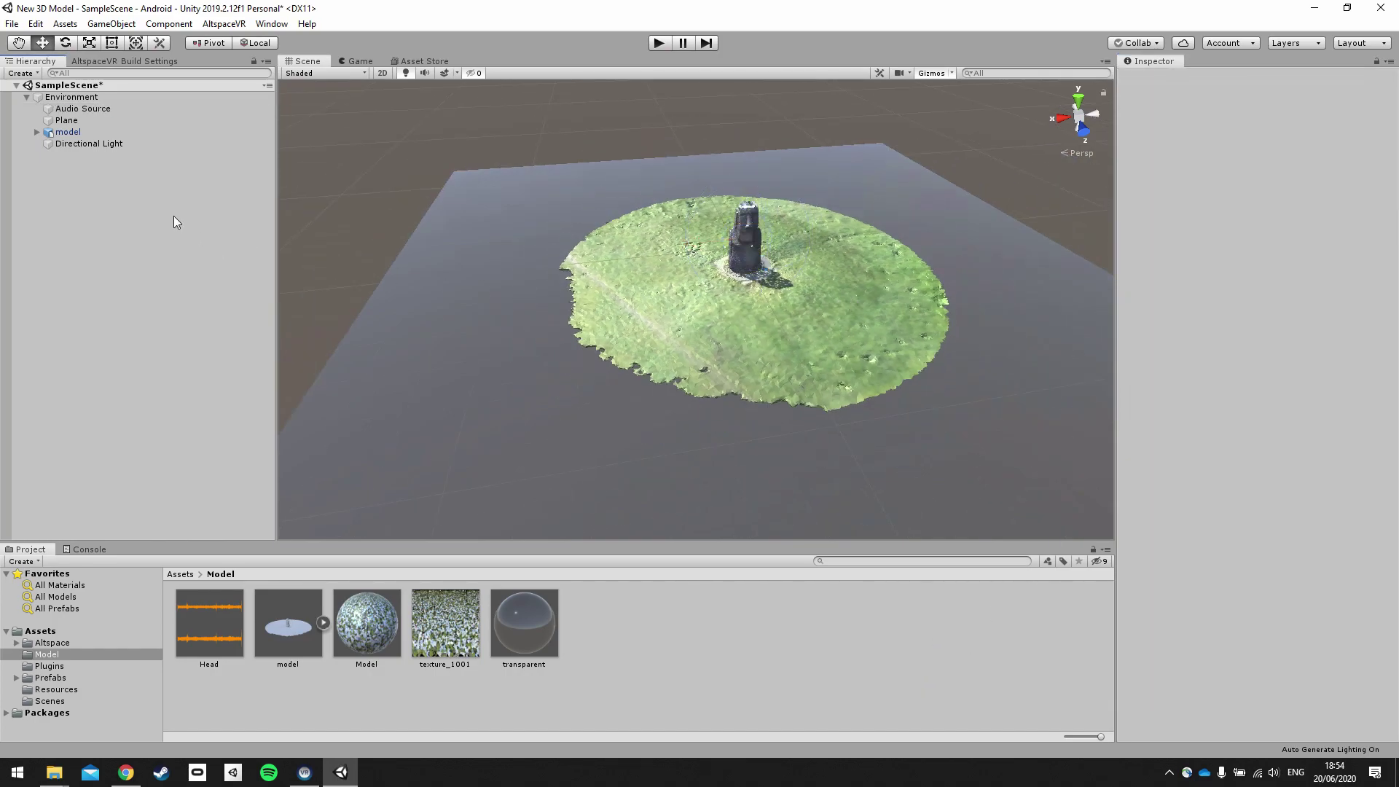
Load the AltspaceVR templates, choose Tutorial 3D Model, and start Build & Upload.
{"action": "left_click", "coordinate": [124, 60]}
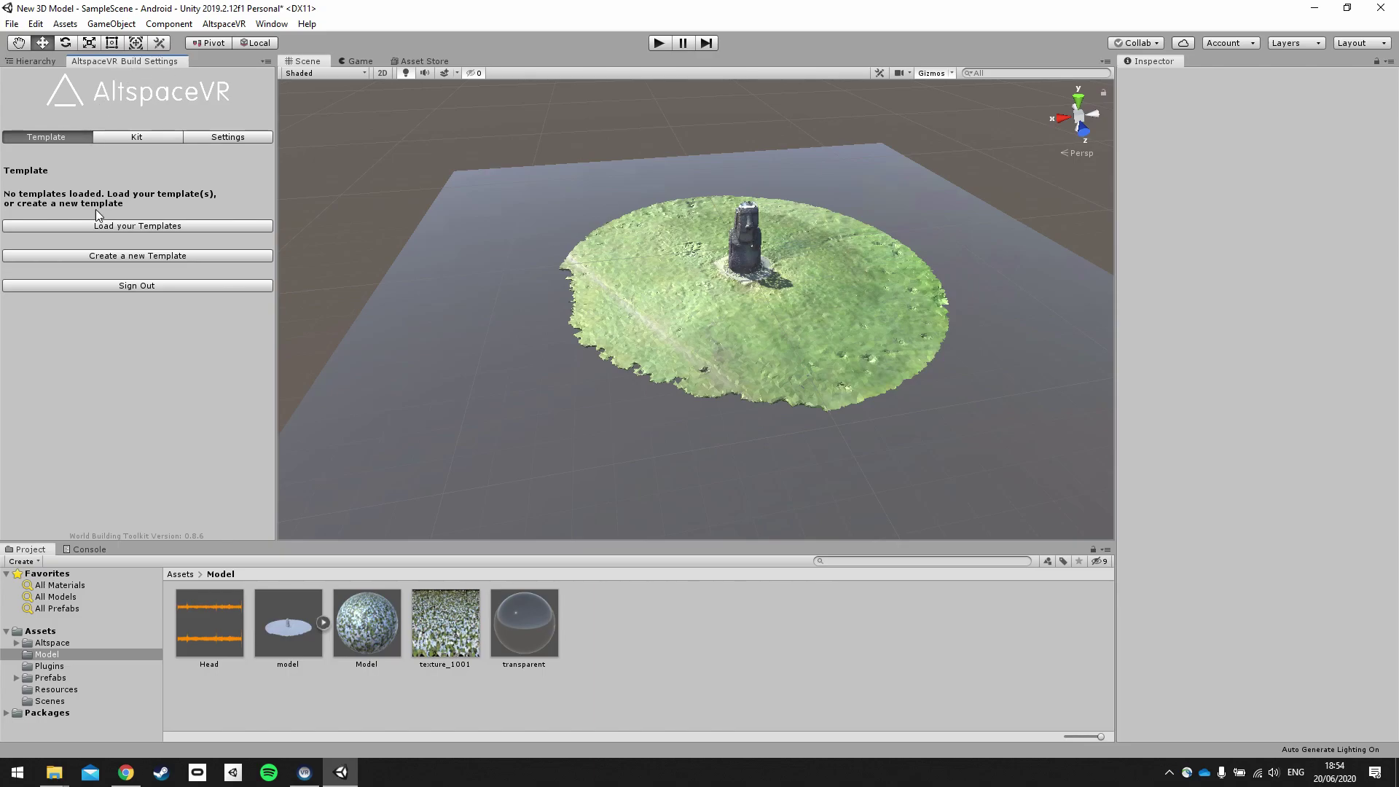
{"action": "left_click", "coordinate": [136, 225]}
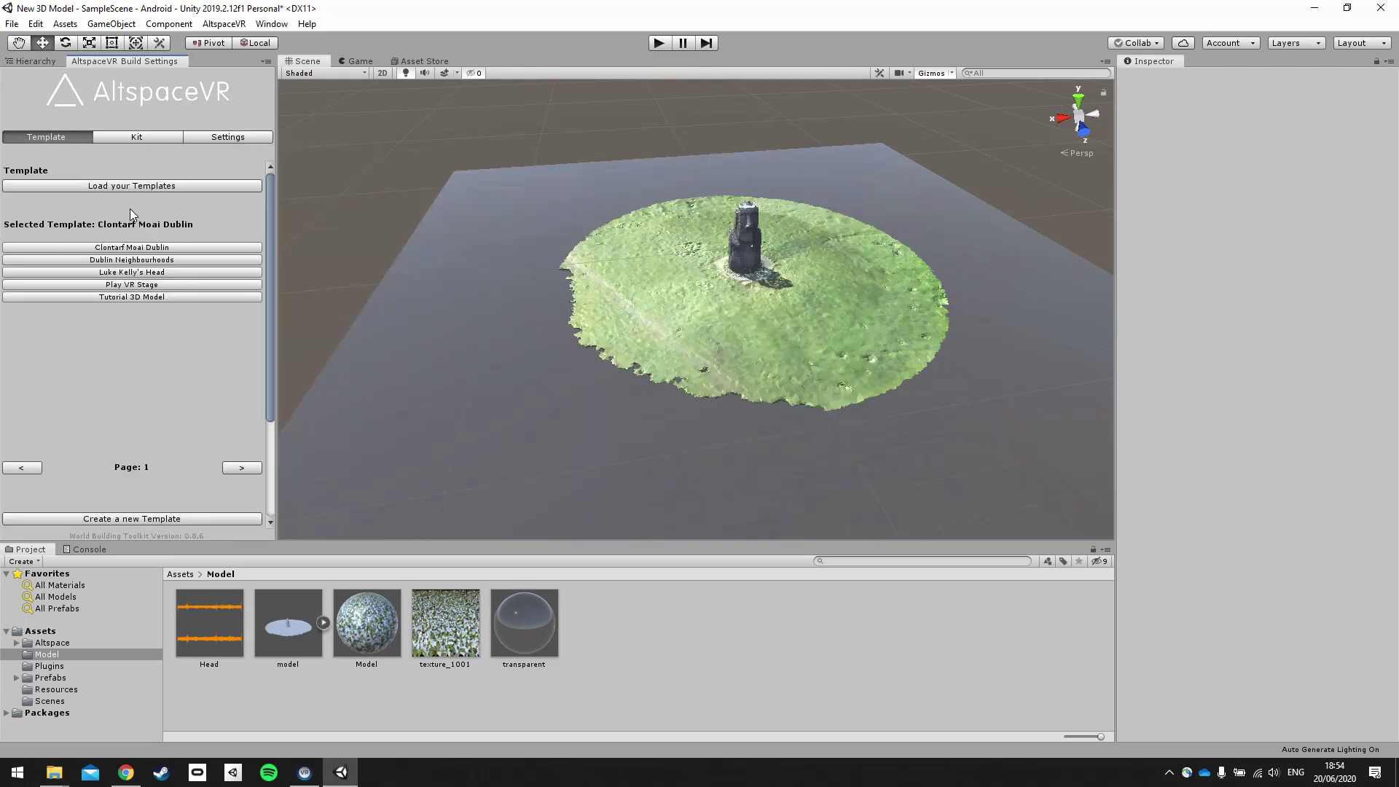
{"action": "left_click", "coordinate": [151, 299]}
{"action": "scroll", "coordinate": [153, 321], "scroll_direction": "down", "scroll_amount": 4}
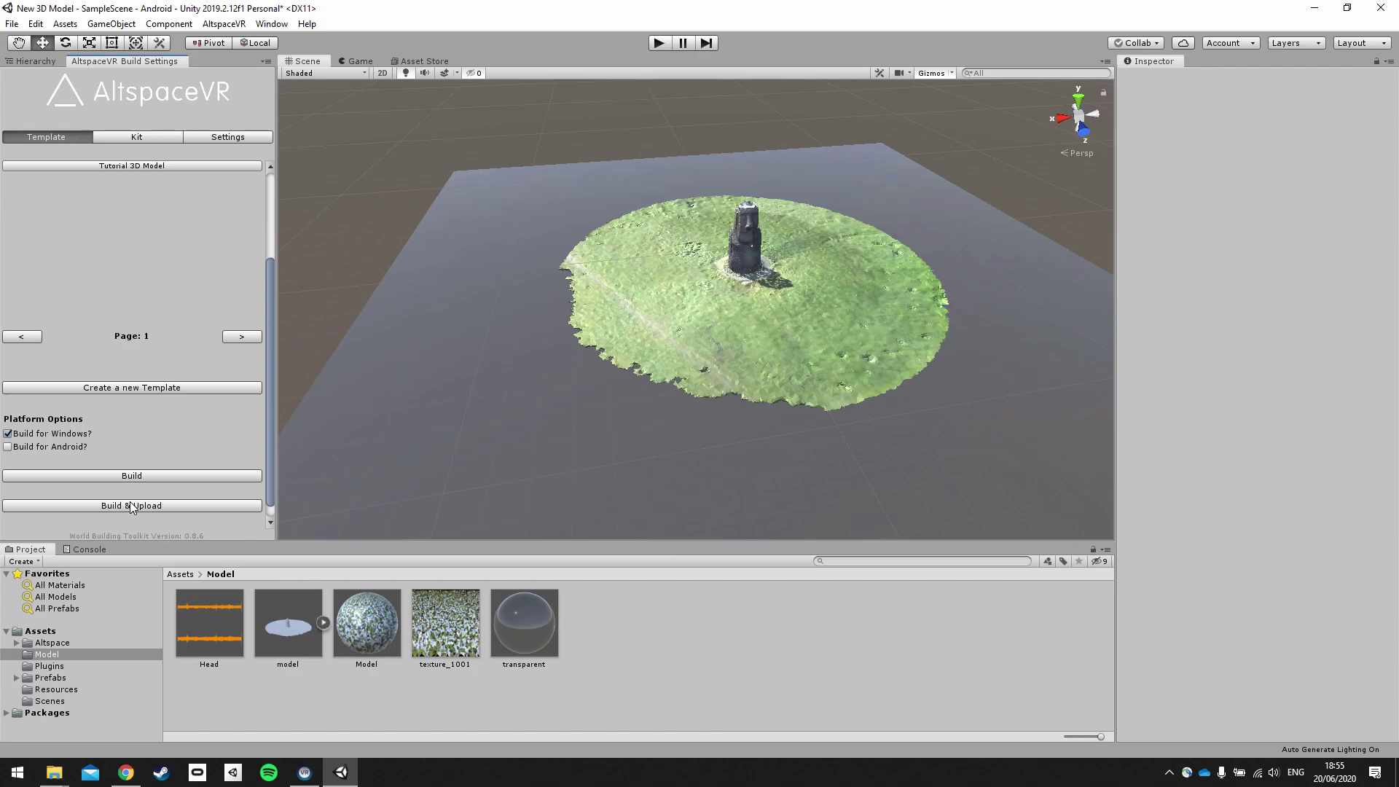
{"action": "left_click", "coordinate": [131, 506]}
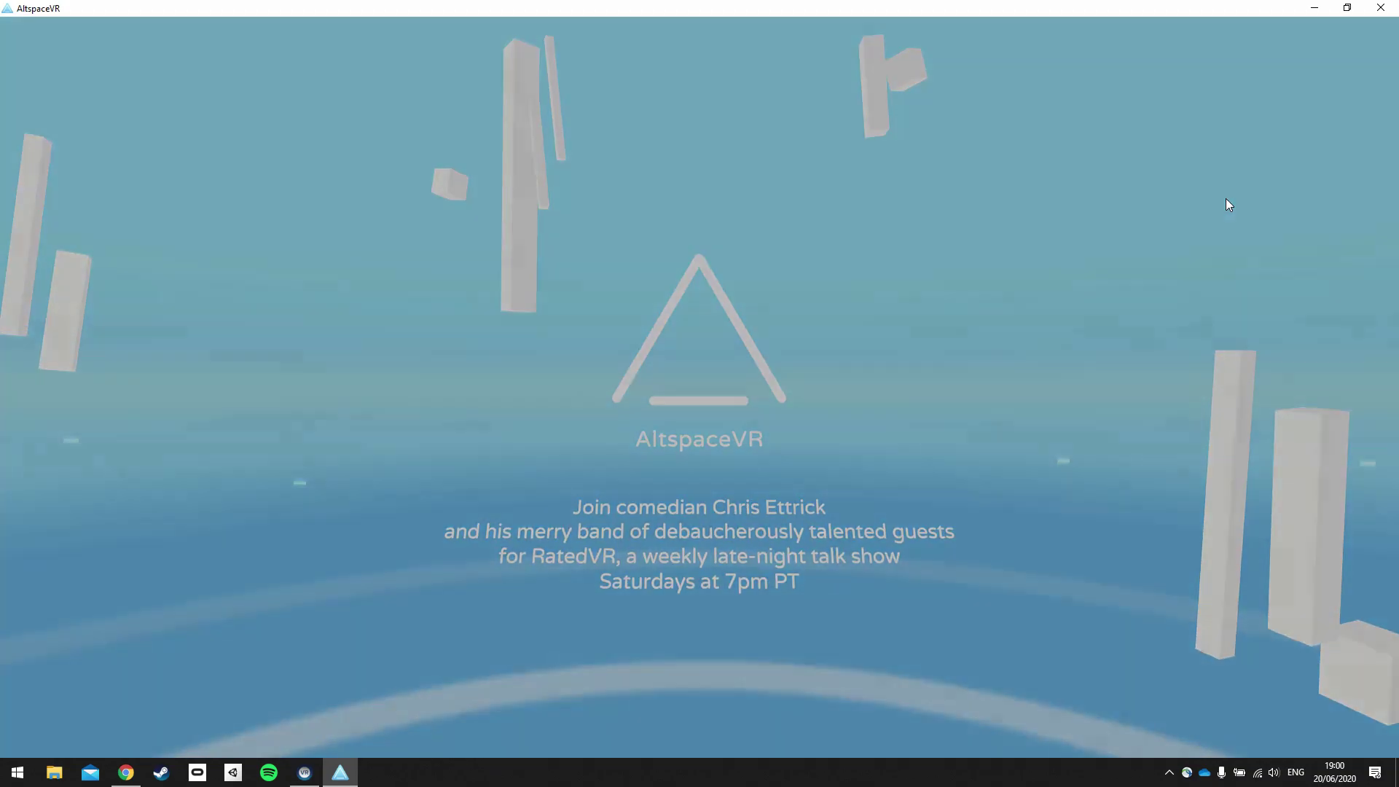
From the main menu's Worlds > My Worlds list, enter the Clontarf Moai Statue world.
{"action": "key", "text": "Escape"}
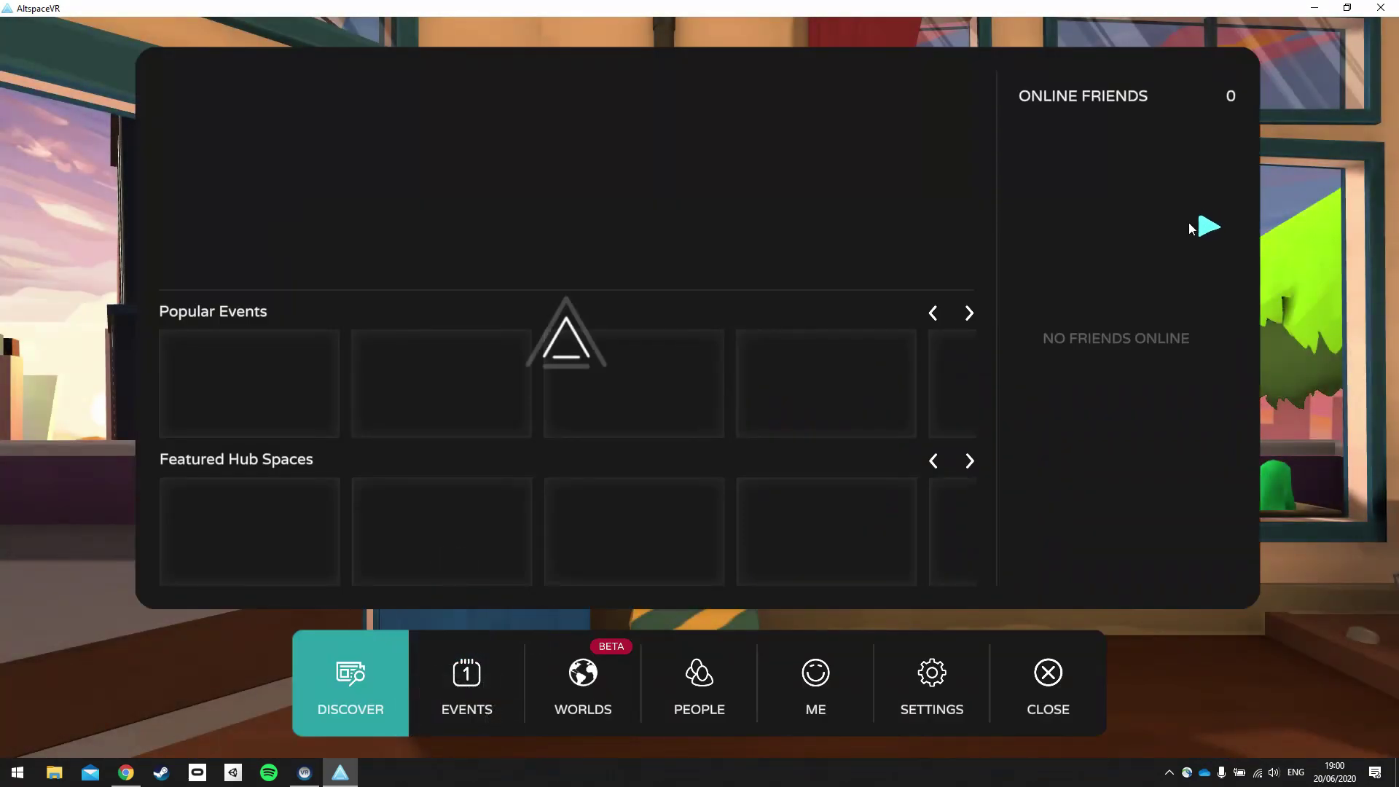
{"action": "left_click", "coordinate": [579, 711]}
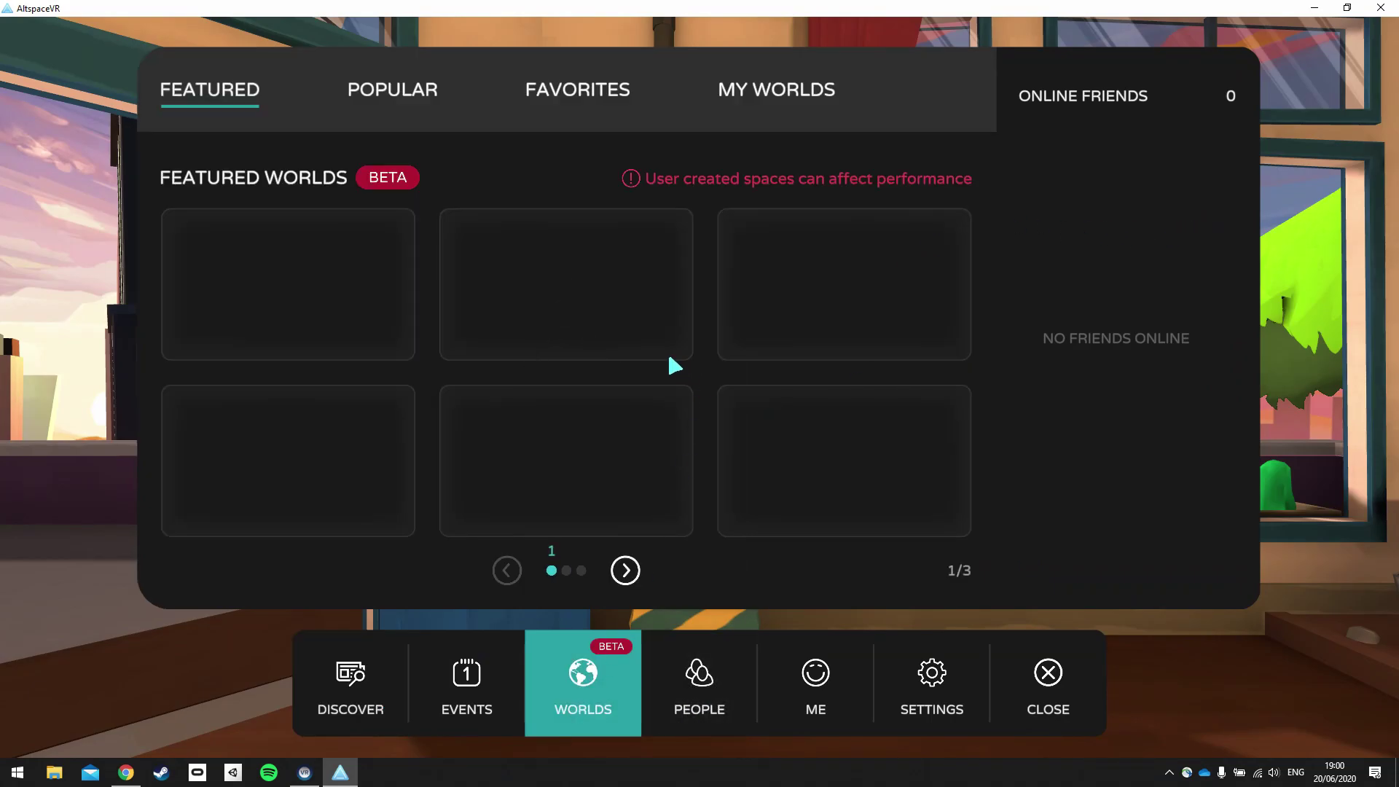
{"action": "left_click", "coordinate": [786, 102]}
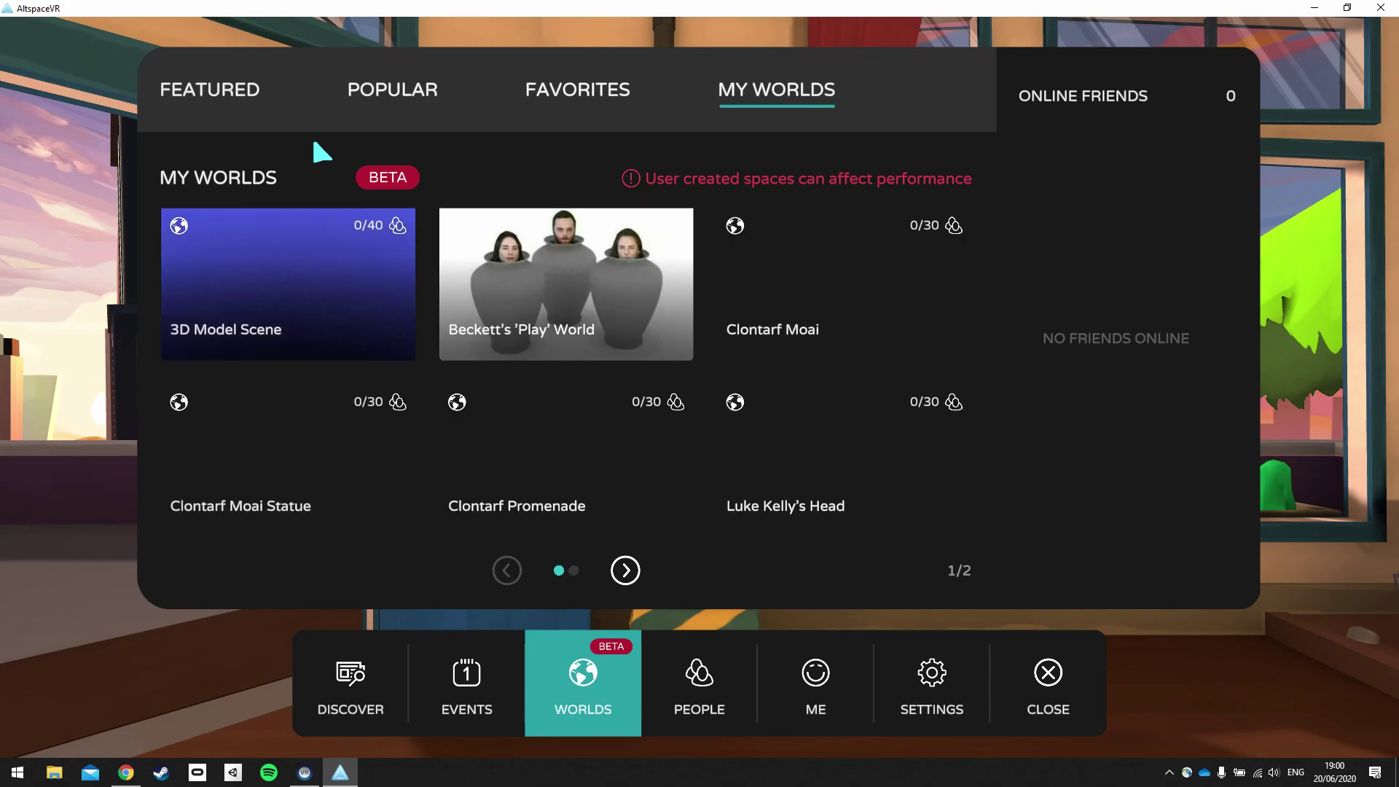
{"action": "mouse_move", "coordinate": [216, 431]}
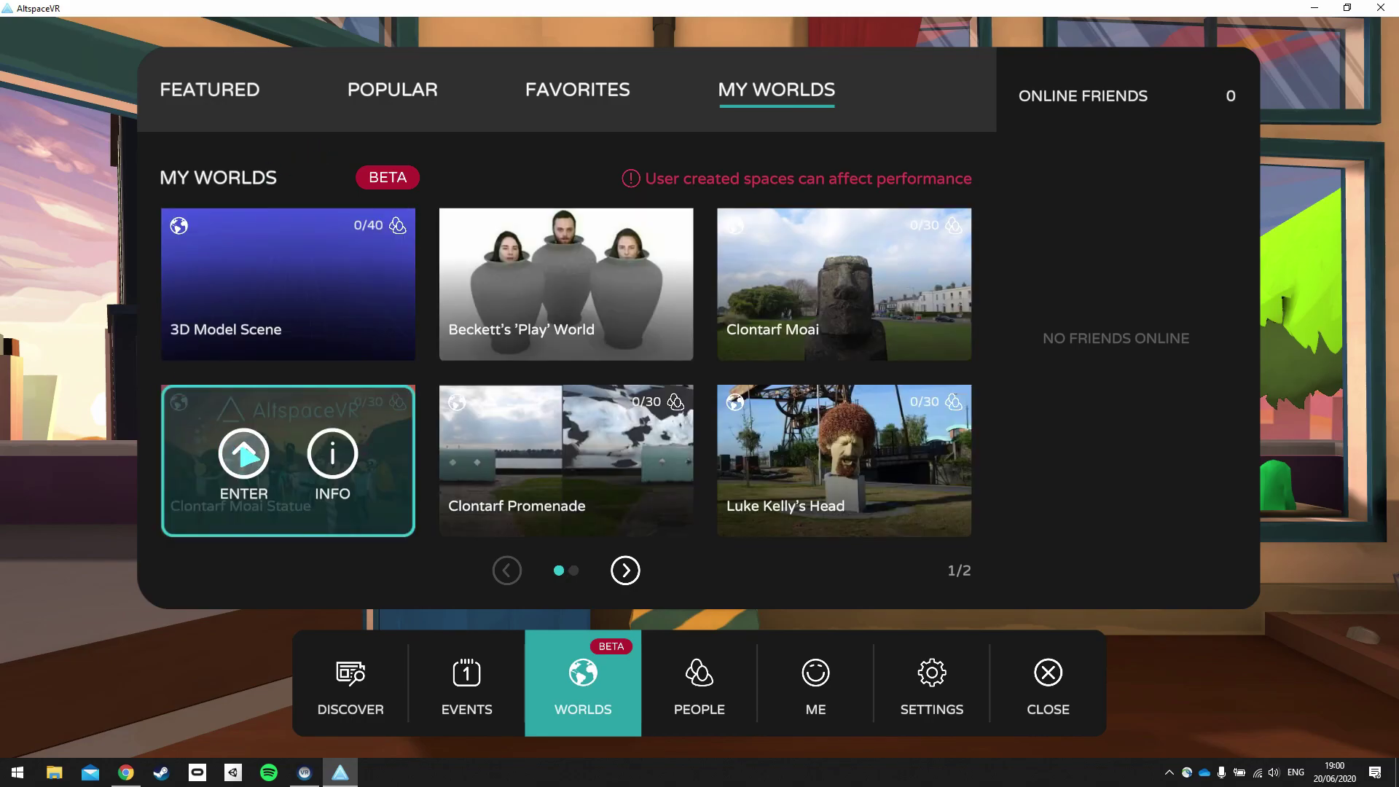
{"action": "left_click", "coordinate": [242, 452]}
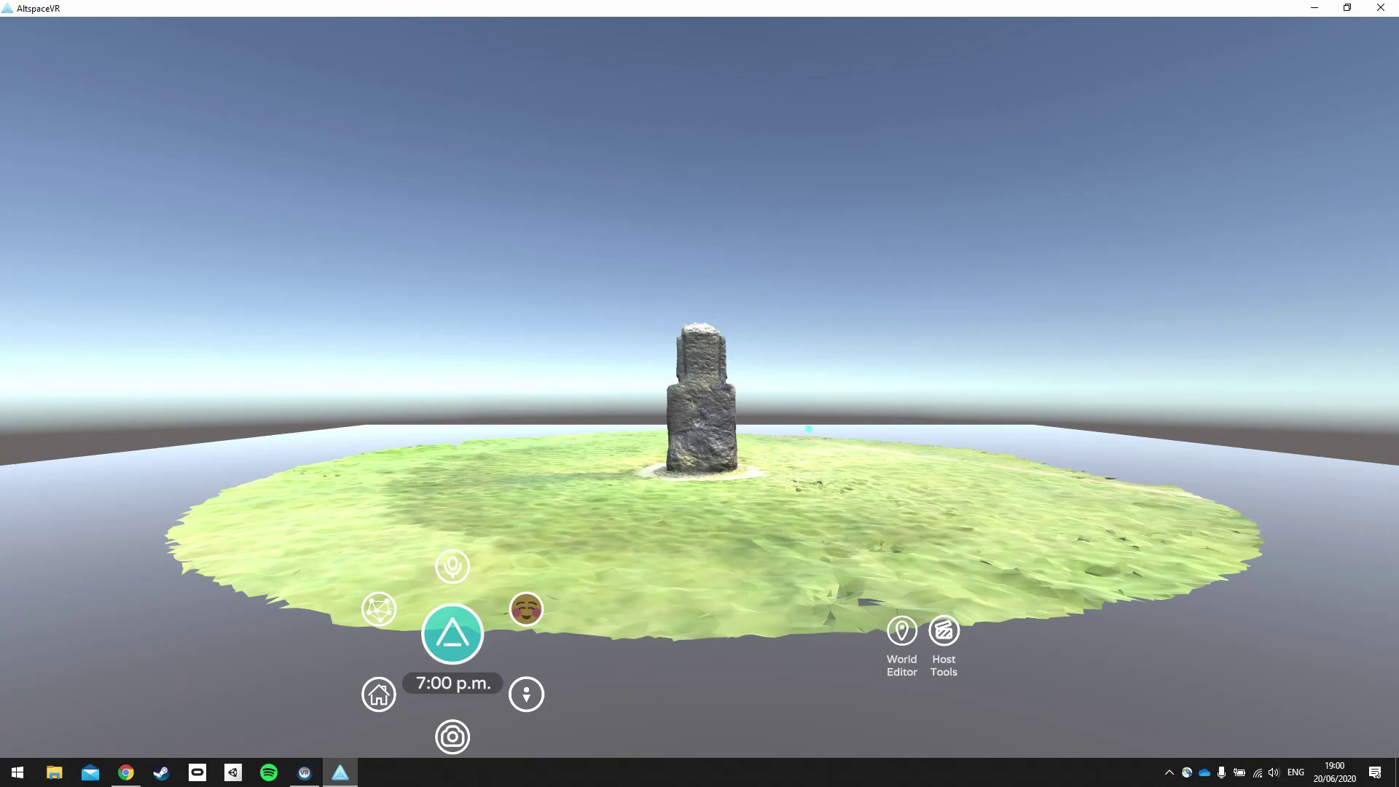
Walk onto the island and circle the moai, viewing it front-on and in profile.
{"action": "key", "text": "w"}
{"action": "key", "text": "Left"}
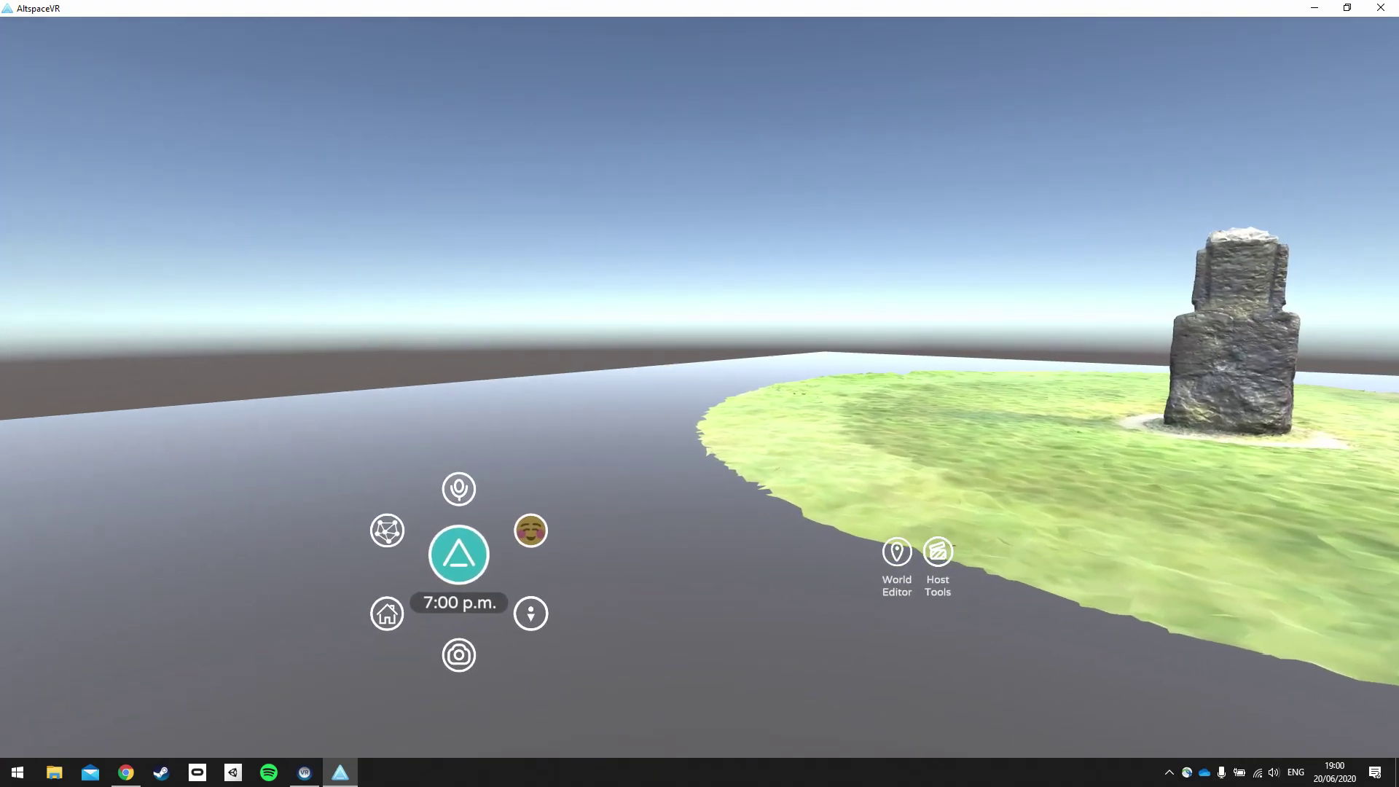
{"action": "key", "text": "Left"}
{"action": "key", "text": "Right"}
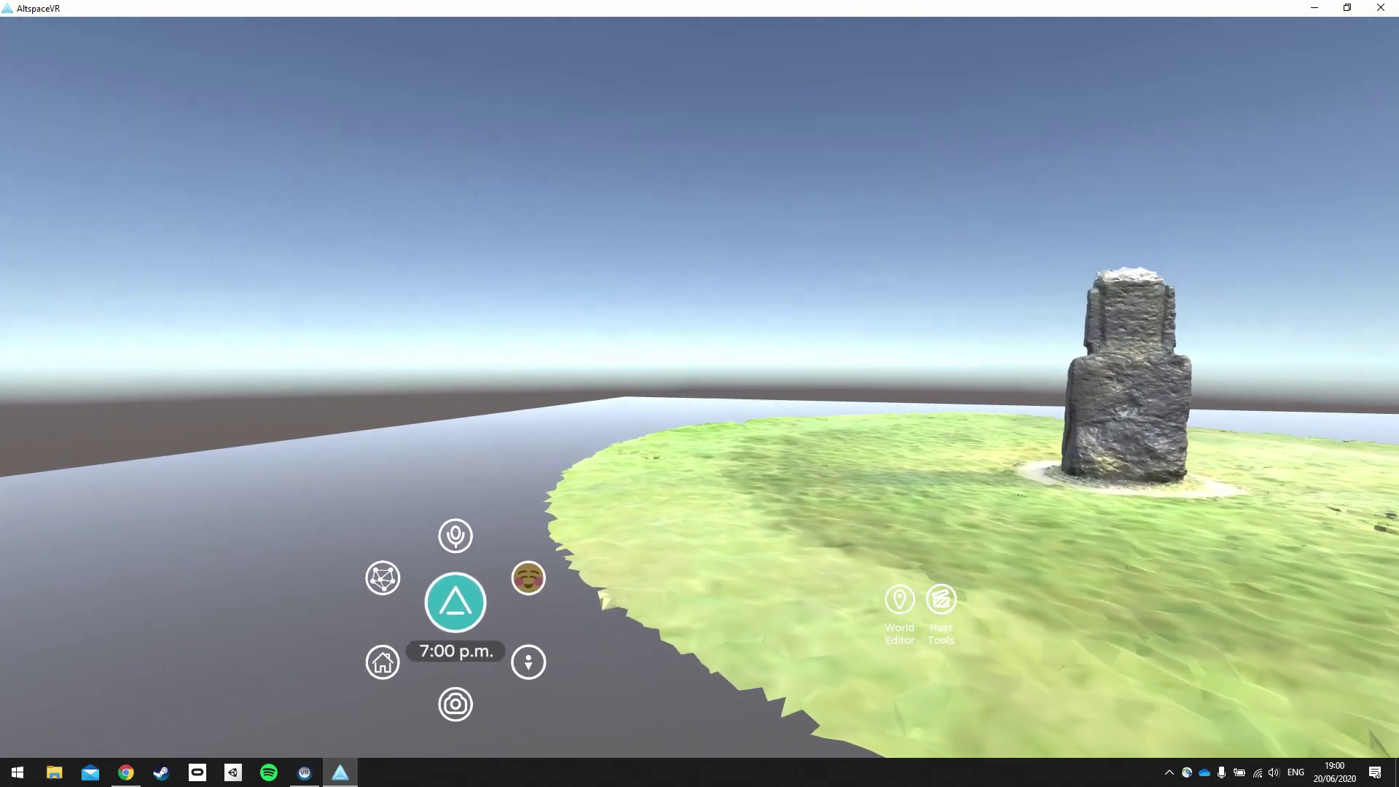
{"action": "key", "text": "w"}
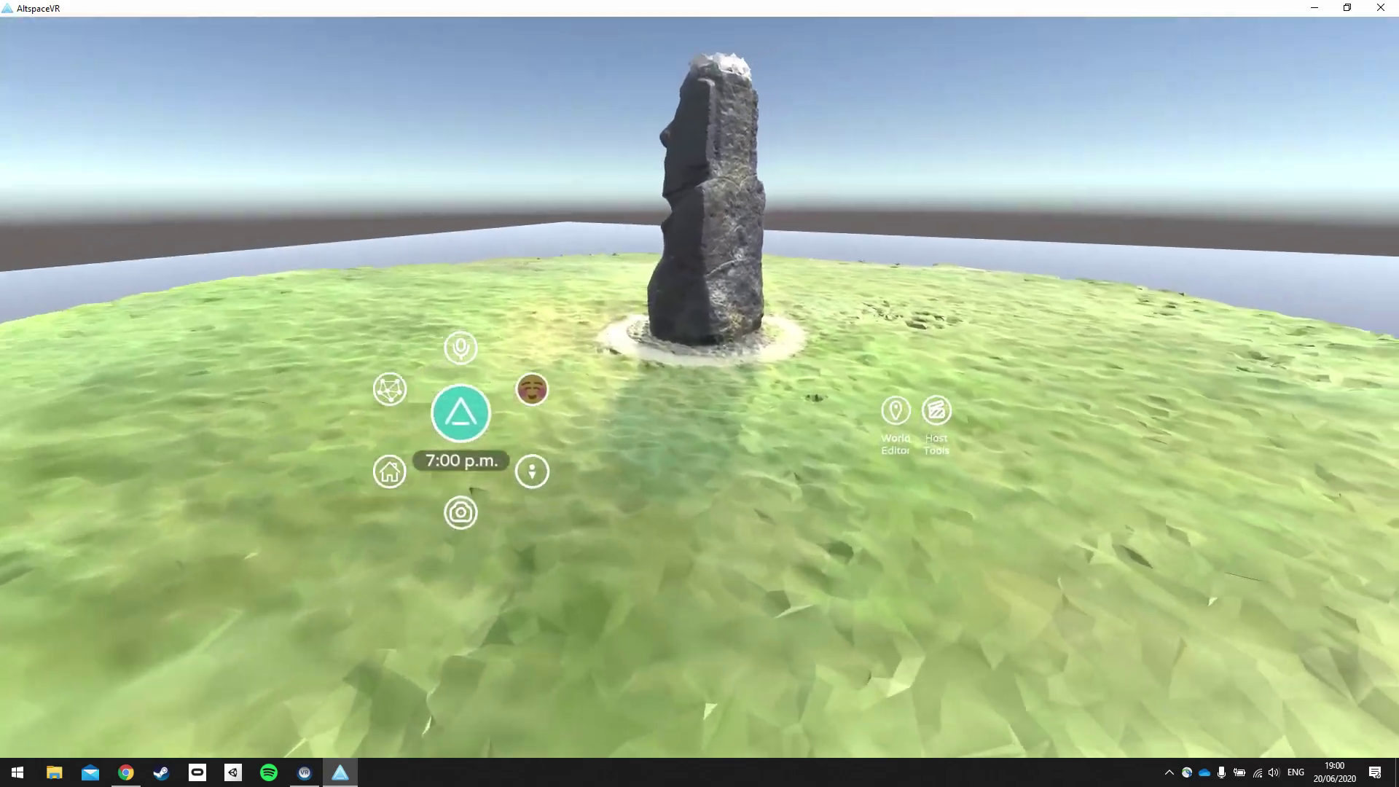
{"action": "key", "text": "w"}
{"action": "key", "text": "a"}
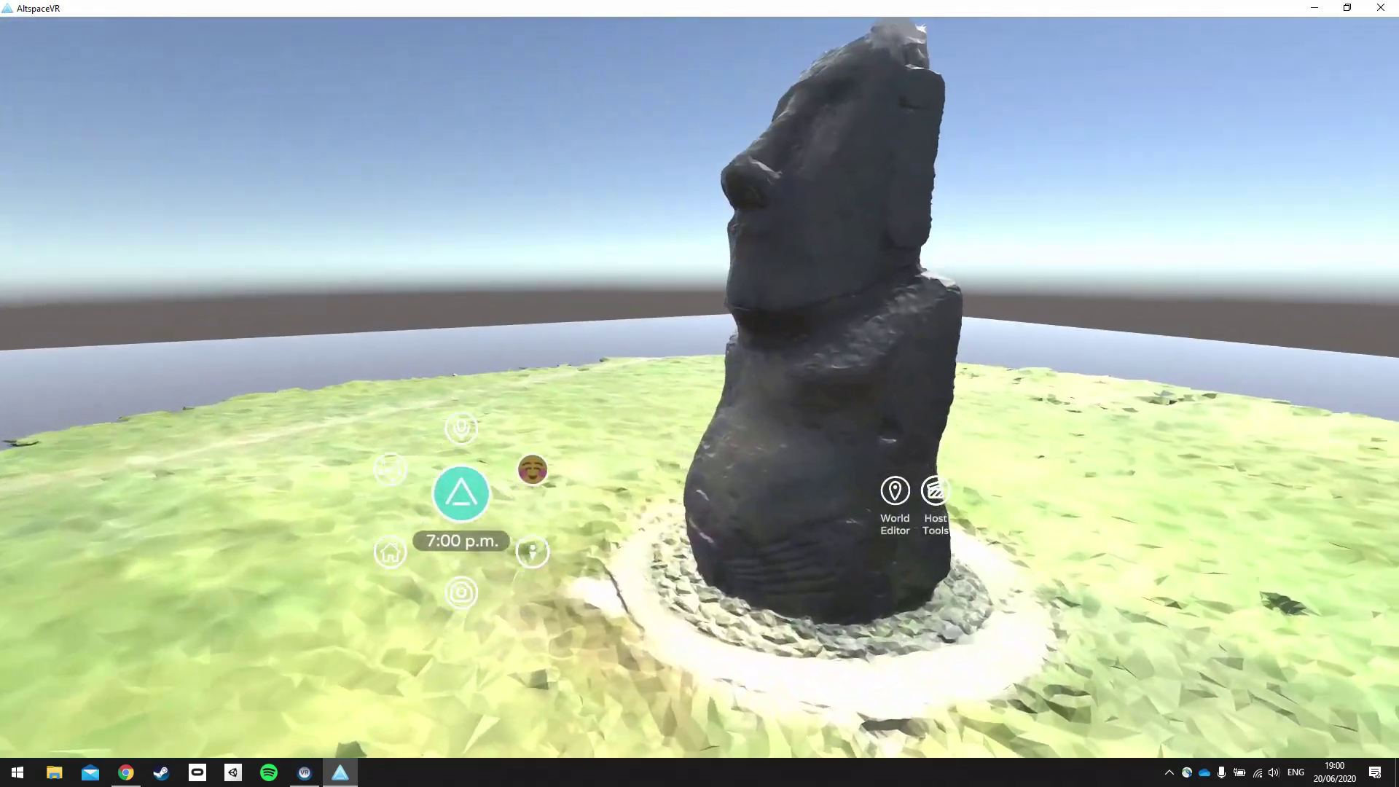
{"action": "key", "text": "Right"}
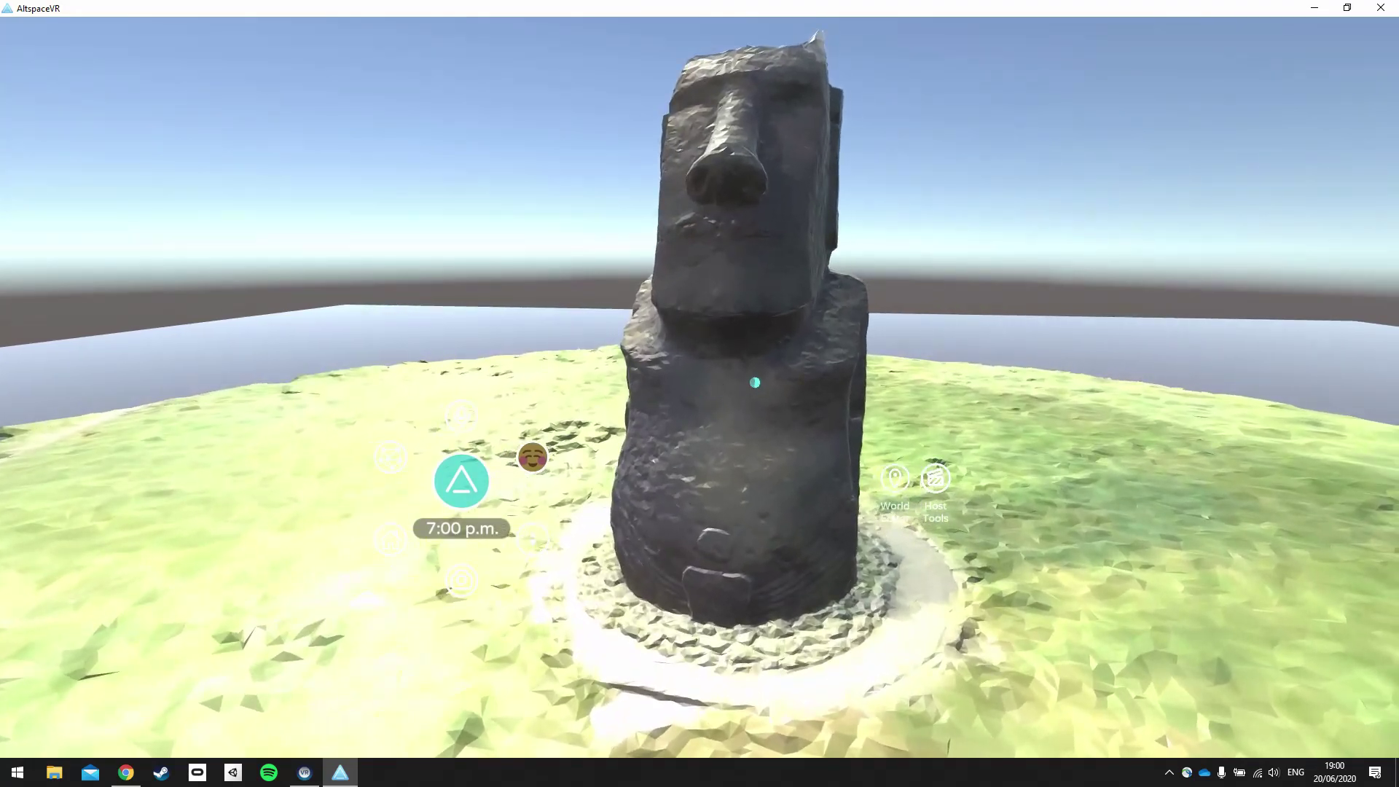
{"action": "key", "text": "w"}
{"action": "key", "text": "s"}
{"action": "key", "text": "w"}
{"action": "key", "text": "d"}
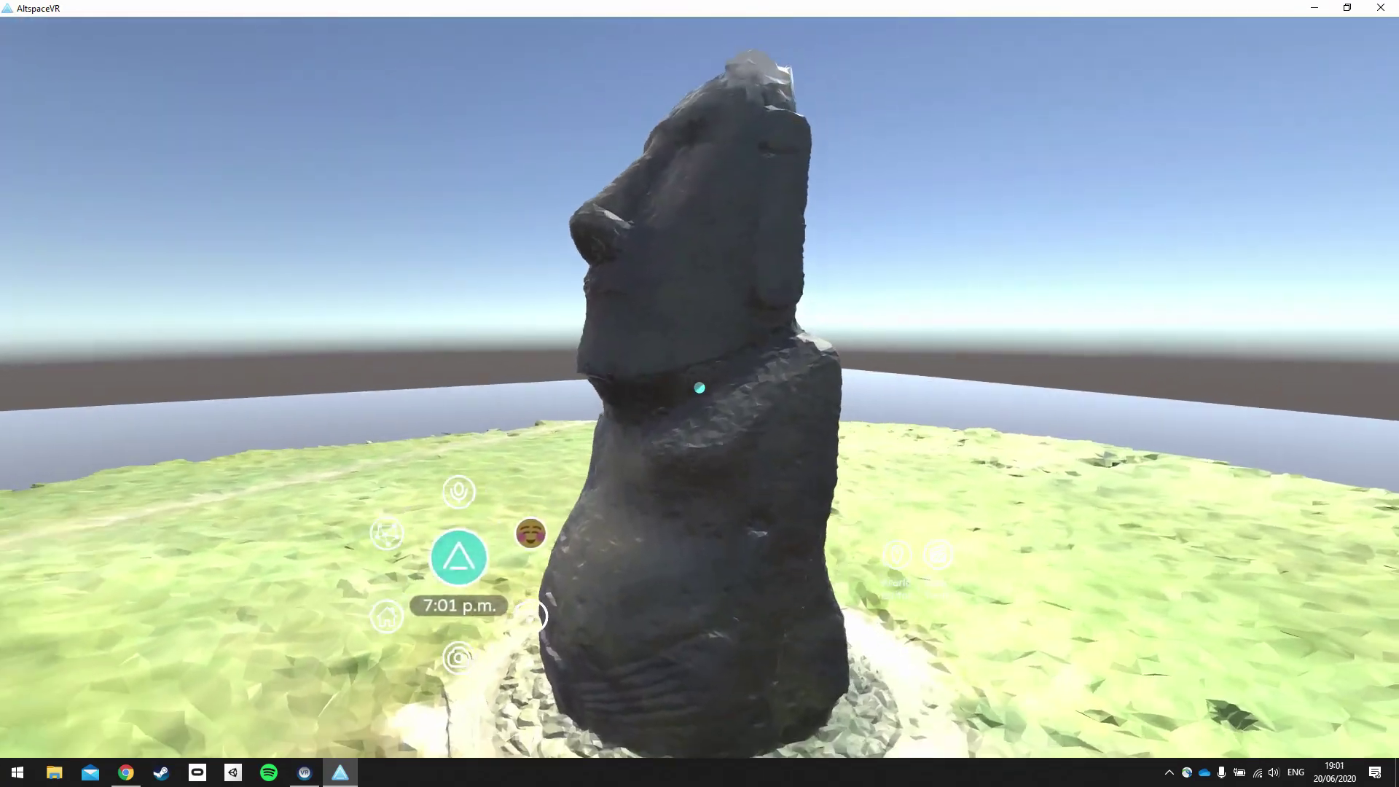
{"action": "key", "text": "d"}
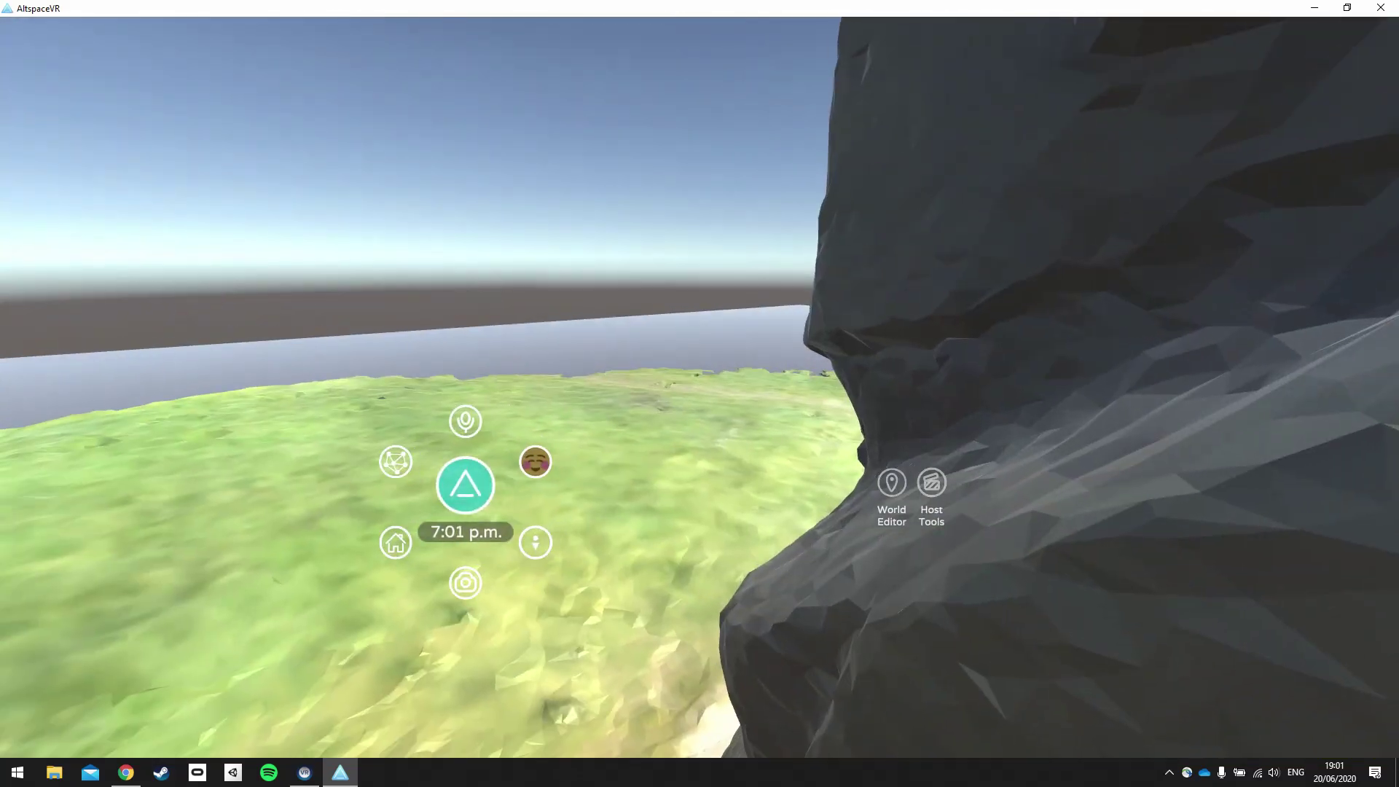
{"action": "key", "text": "s"}
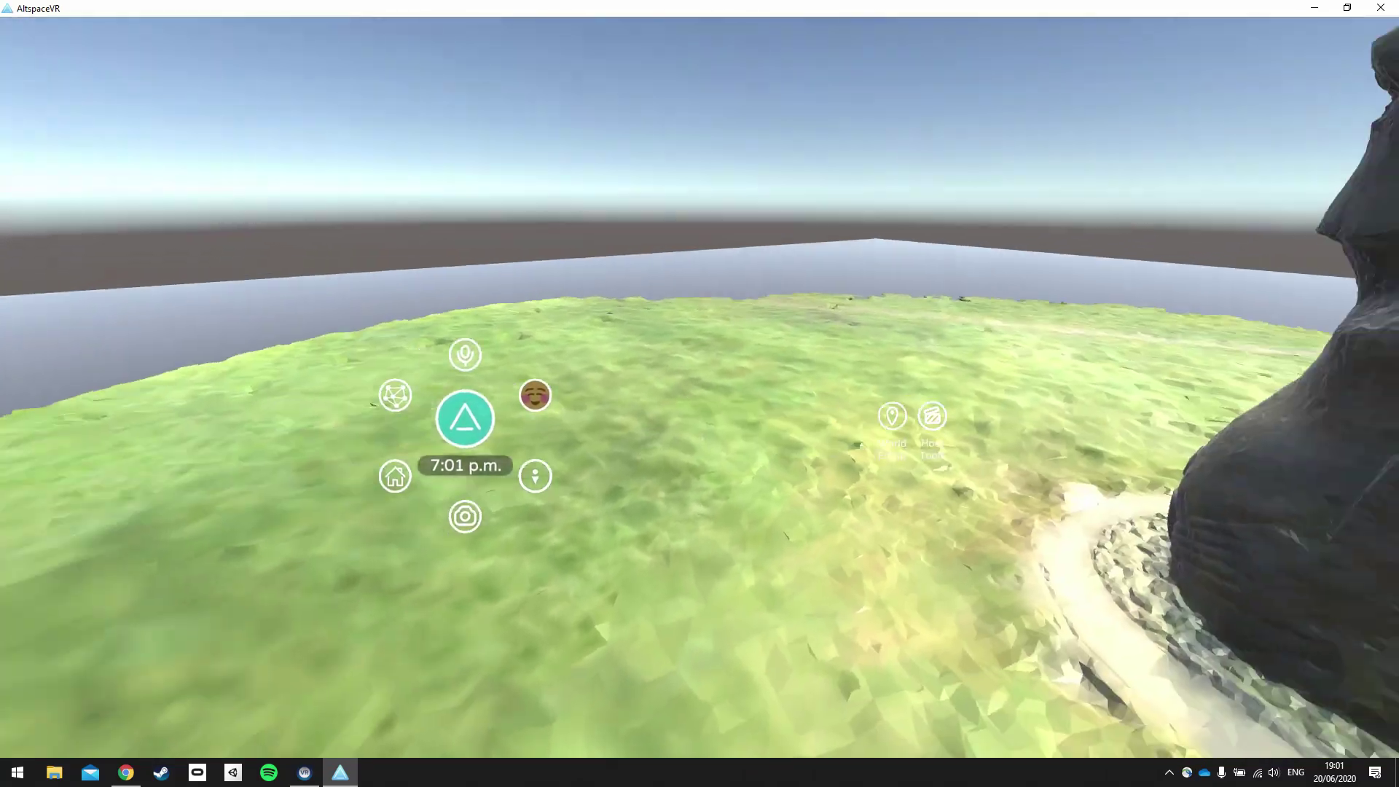
Look out over the sea, then walk back across the island to the moai's front.
{"action": "key", "text": "Right"}
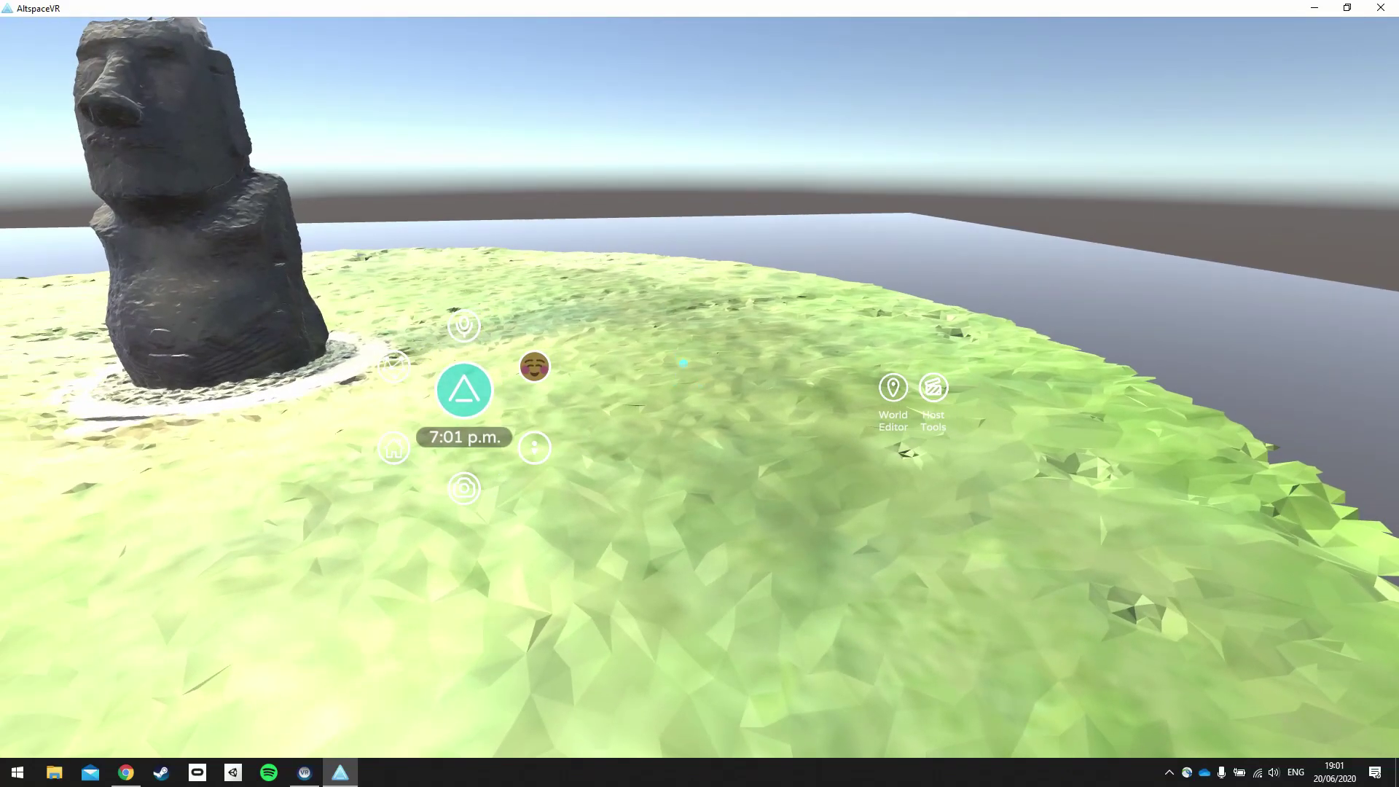
{"action": "key", "text": "Right"}
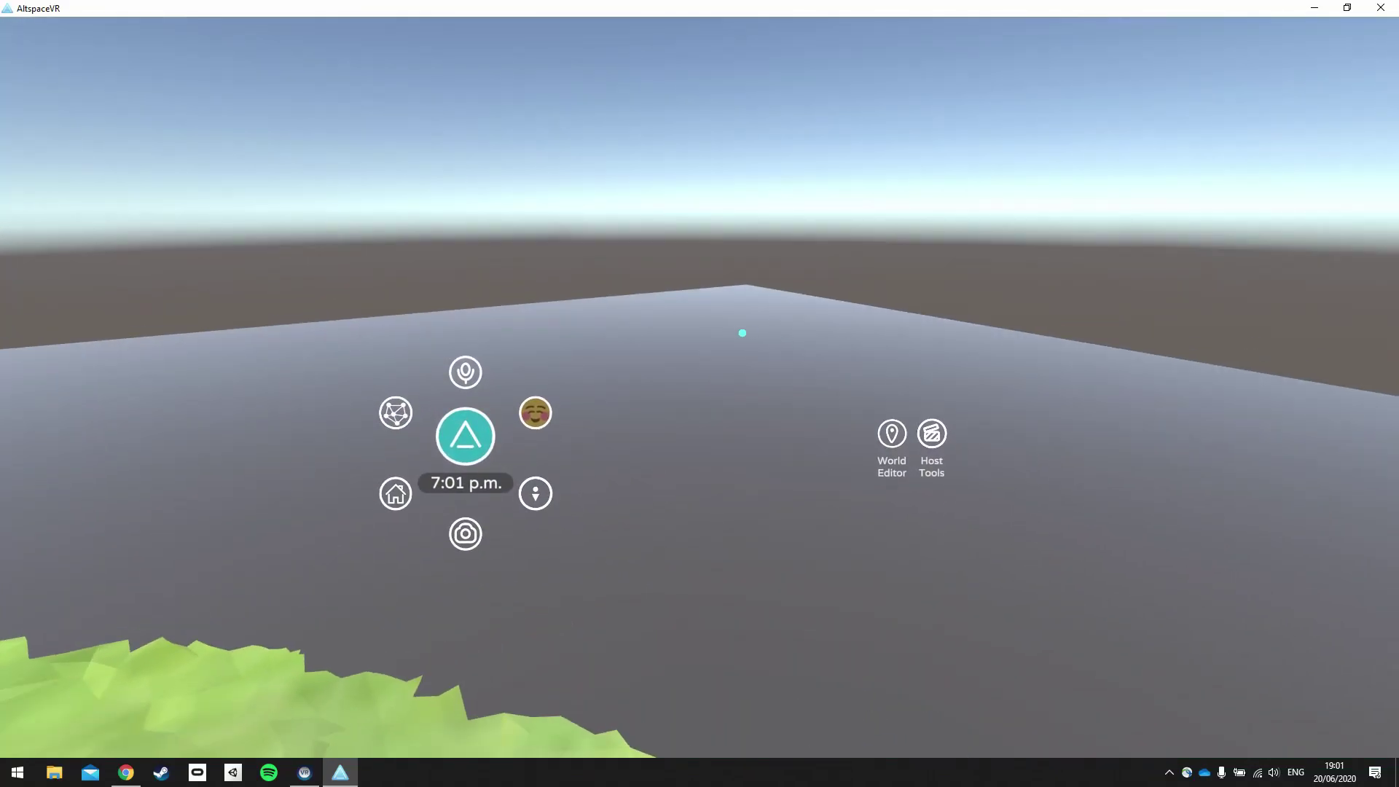
{"action": "key", "text": "Right"}
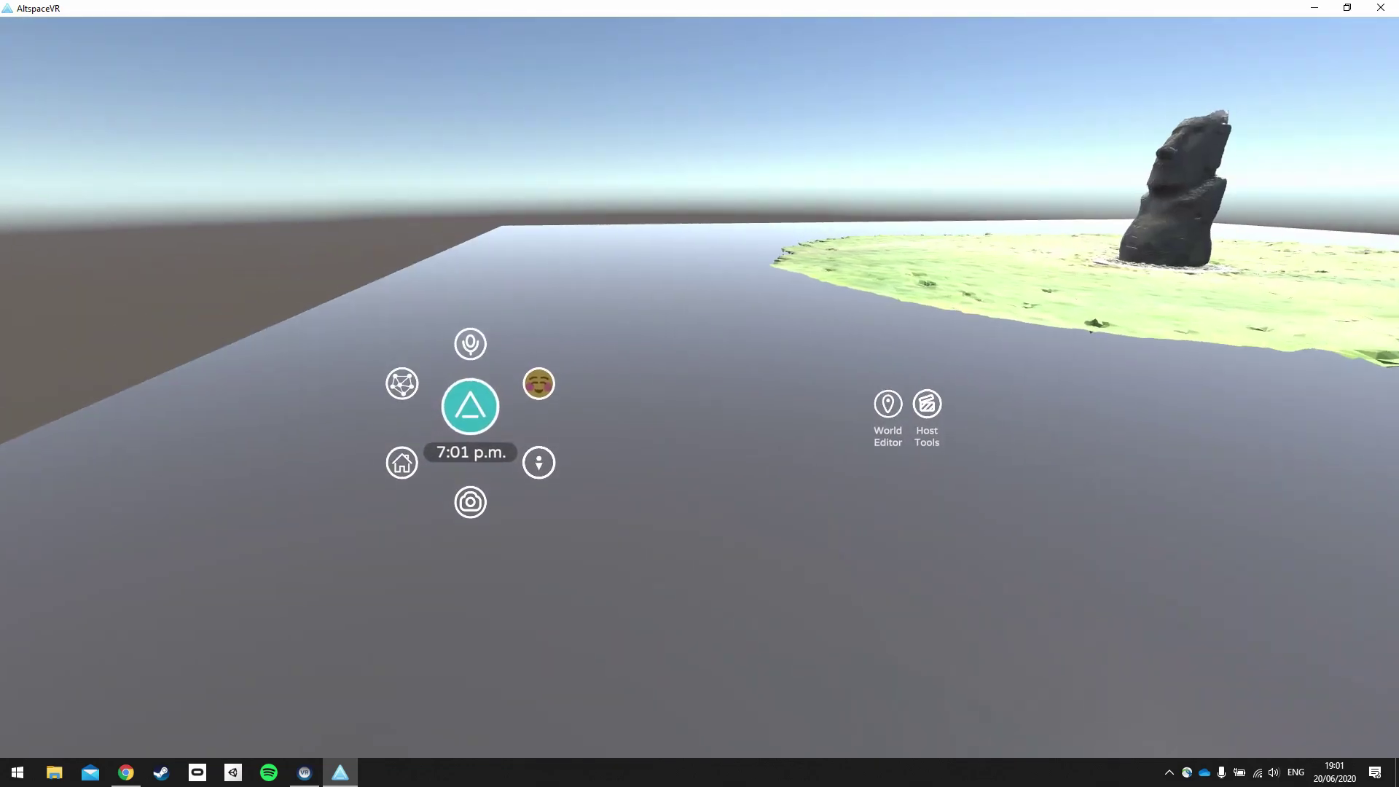
{"action": "key", "text": "Left"}
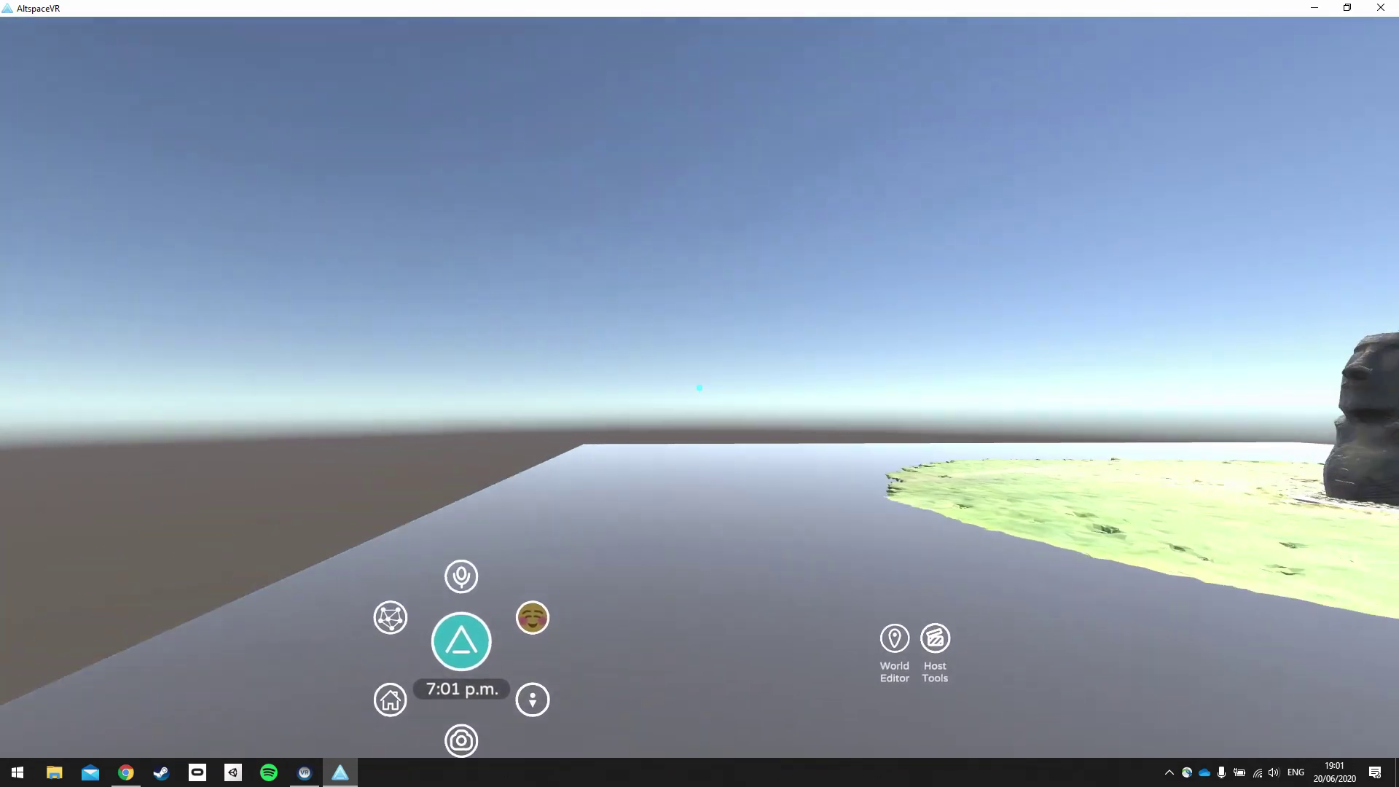
{"action": "key", "text": "Right"}
{"action": "key", "text": "Up"}
{"action": "key", "text": "Up"}
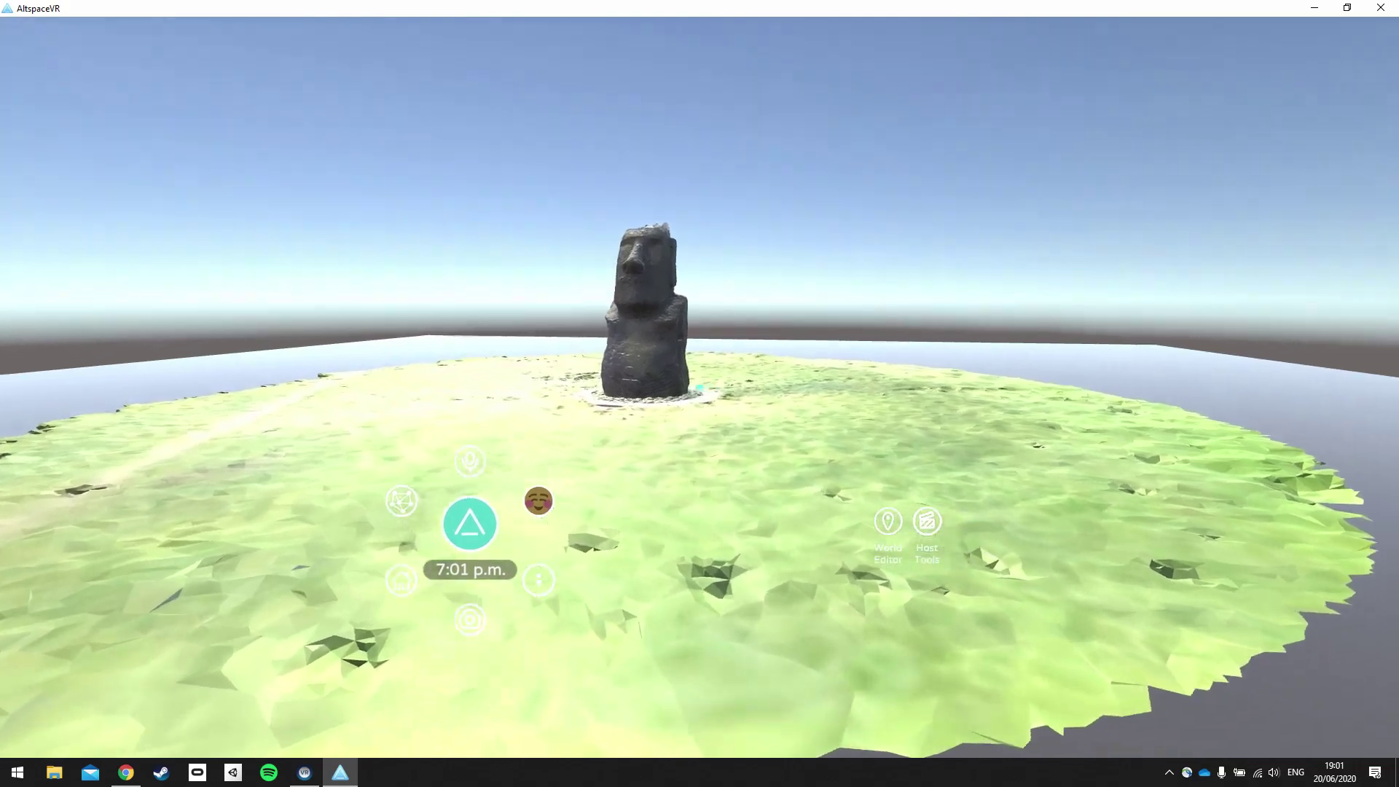
{"action": "key", "text": "Up"}
{"action": "key", "text": "Right"}
{"action": "key", "text": "Left"}
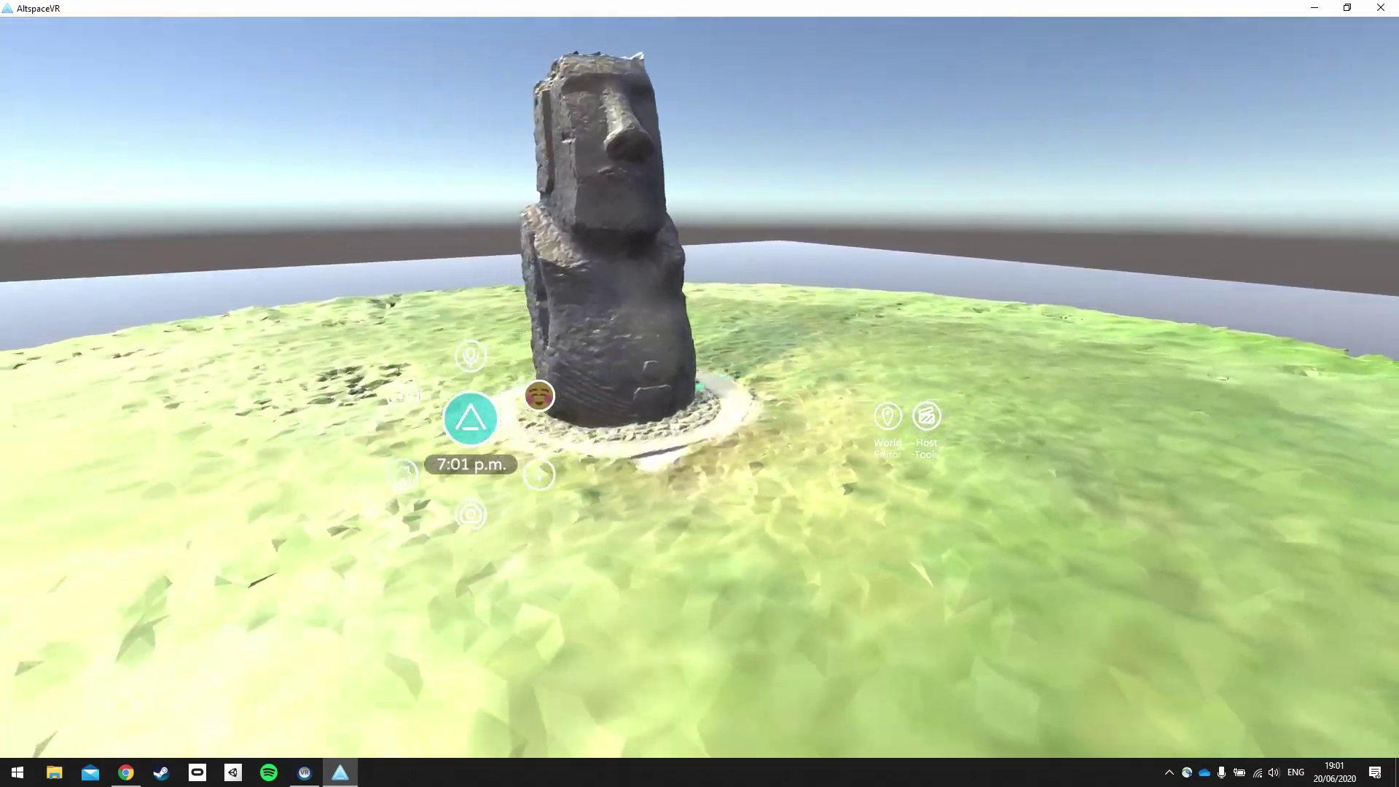
{"action": "key", "text": "Up"}
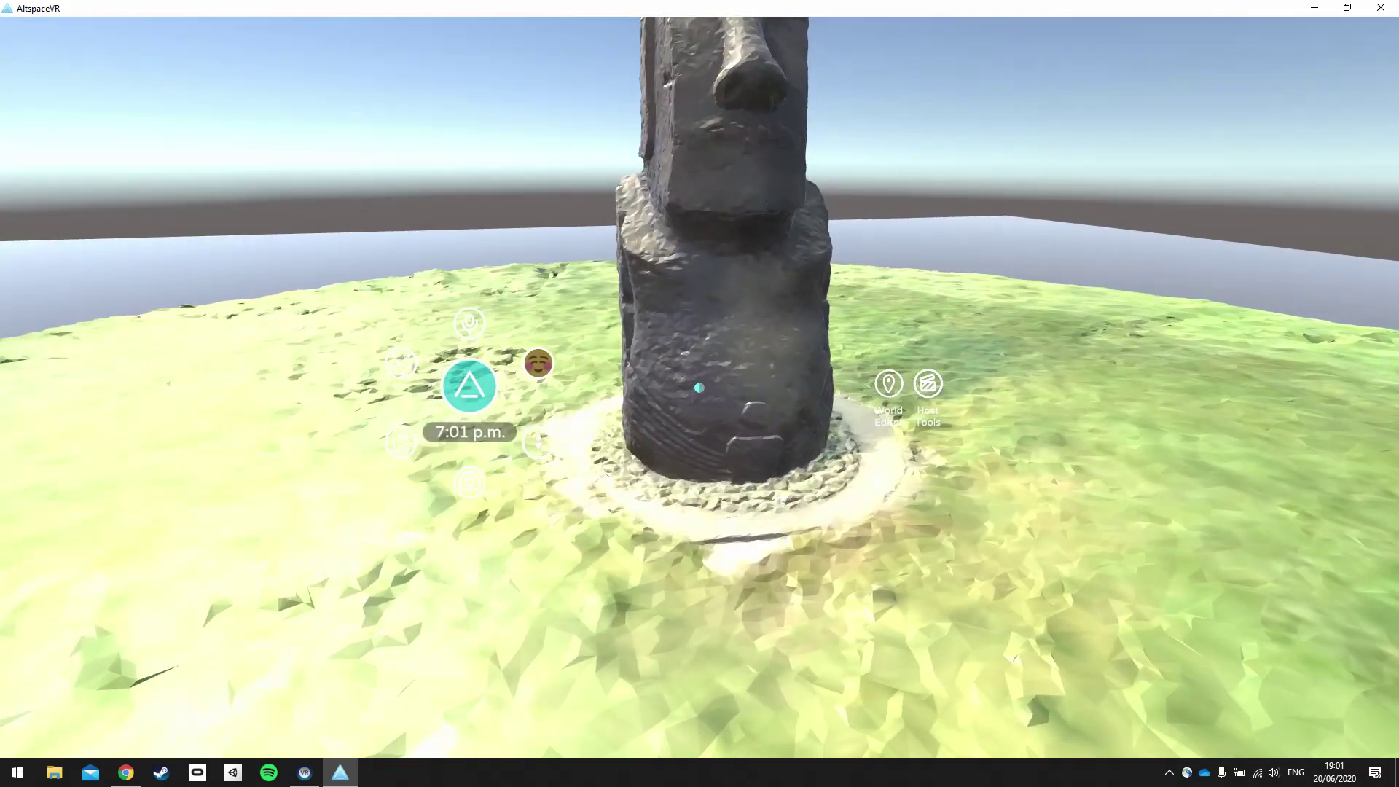
{"action": "key", "text": "Down"}
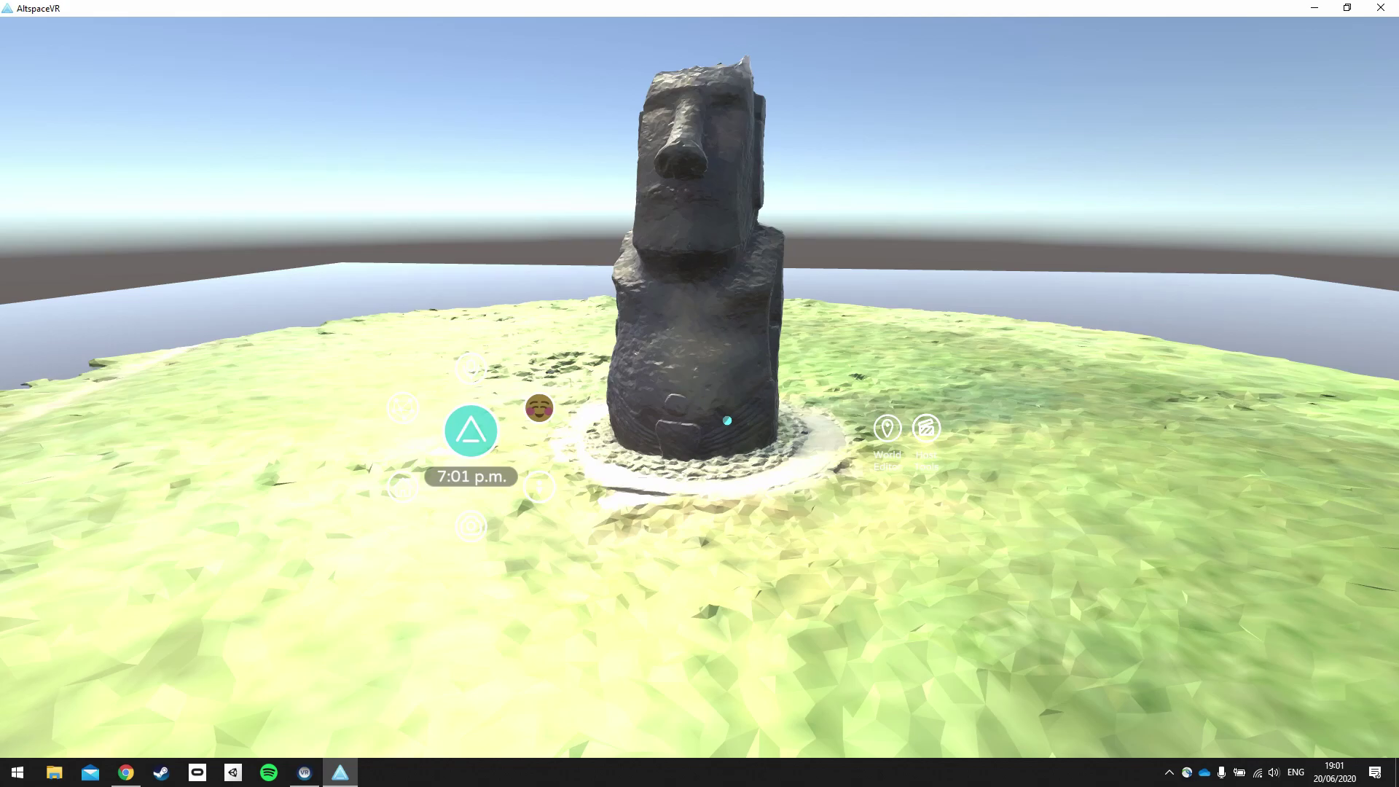
{"action": "key", "text": "Up"}
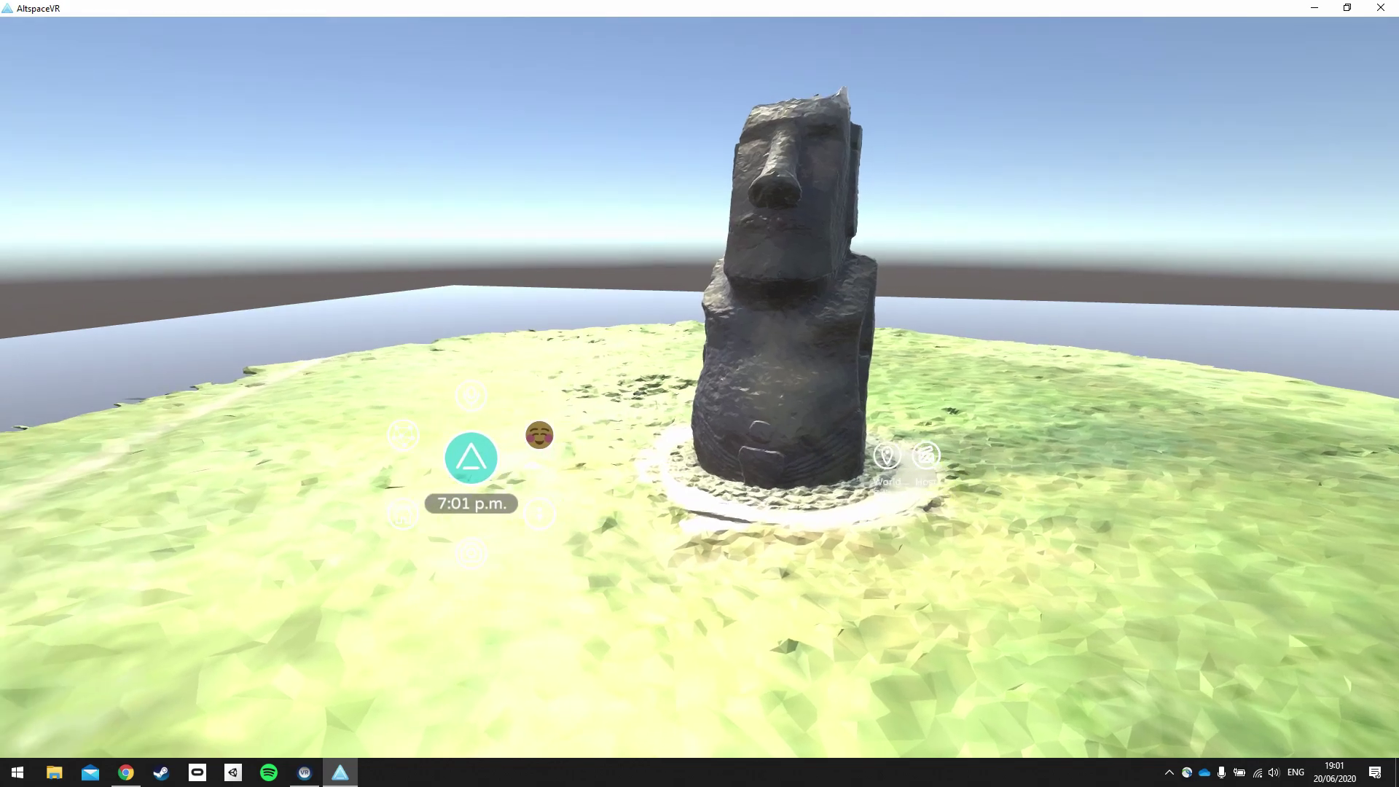